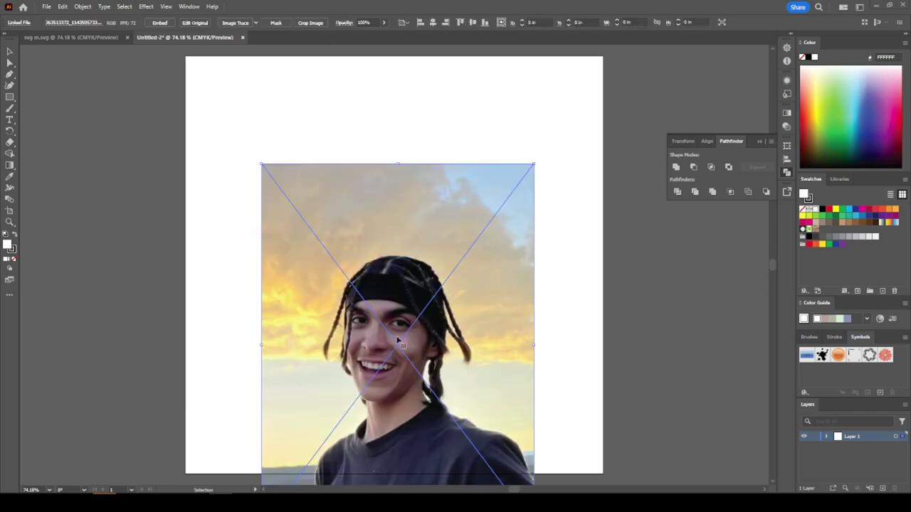
Scale the reference photo over the artboard, set it to 65% opacity, and add Layer 2.
{"action": "left_click_drag", "start_coordinate": [420, 328], "coordinate": [407, 248]}
{"action": "mouse_move", "coordinate": [517, 267]}
{"action": "left_mouse_down"}
{"action": "mouse_move", "coordinate": [710, 285]}
{"action": "mouse_move", "coordinate": [628, 288]}
{"action": "mouse_move", "coordinate": [660, 284]}
{"action": "mouse_move", "coordinate": [650, 281]}
{"action": "left_mouse_up"}
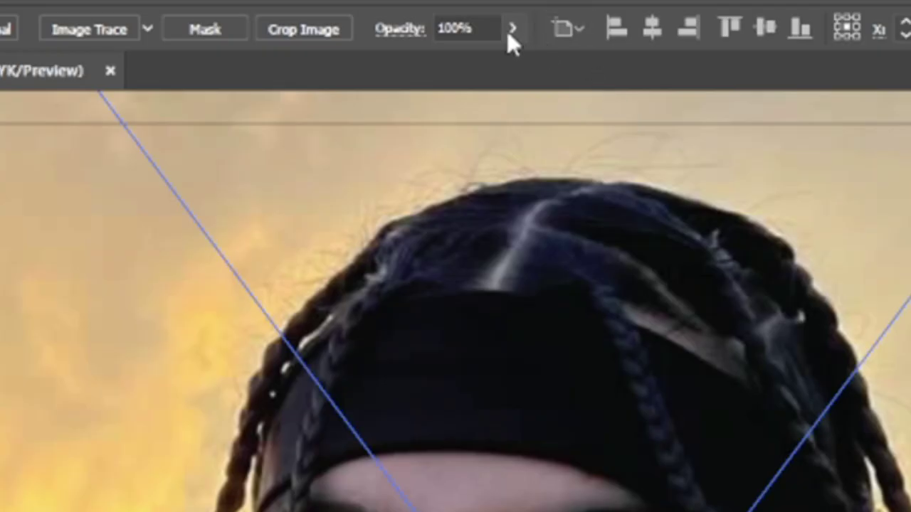
{"action": "left_click", "coordinate": [511, 36]}
{"action": "left_click_drag", "start_coordinate": [506, 61], "coordinate": [464, 85]}
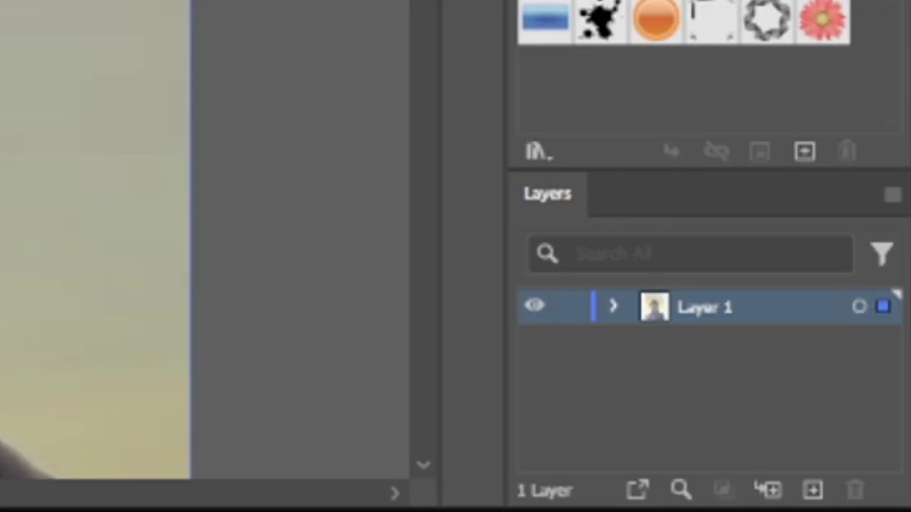
{"action": "left_click", "coordinate": [813, 490]}
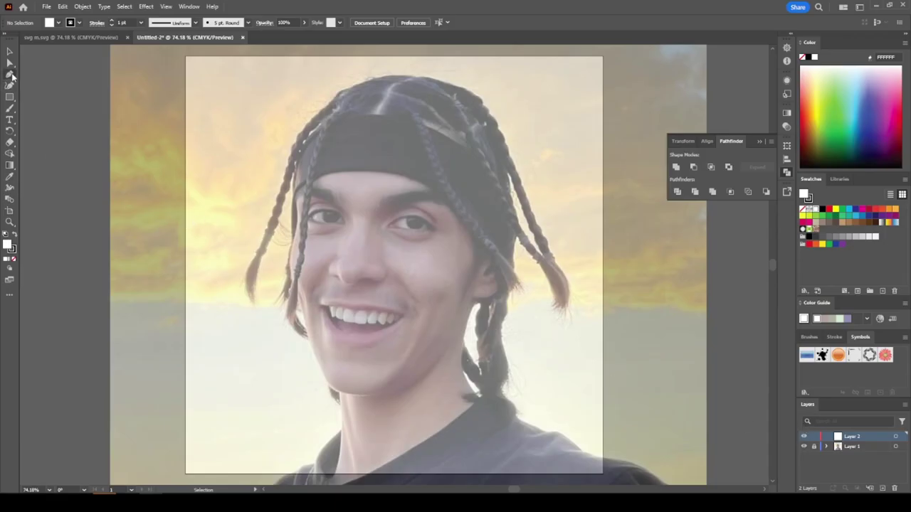
Create Calligraphic Brush 1 at 3 pt with pressure-varied size and select the Paintbrush.
{"action": "left_click", "coordinate": [247, 23]}
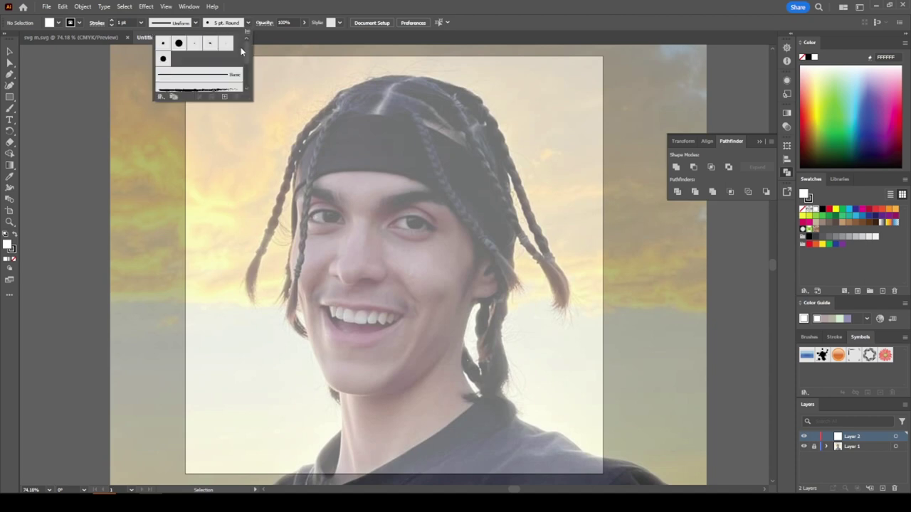
{"action": "left_click", "coordinate": [224, 96]}
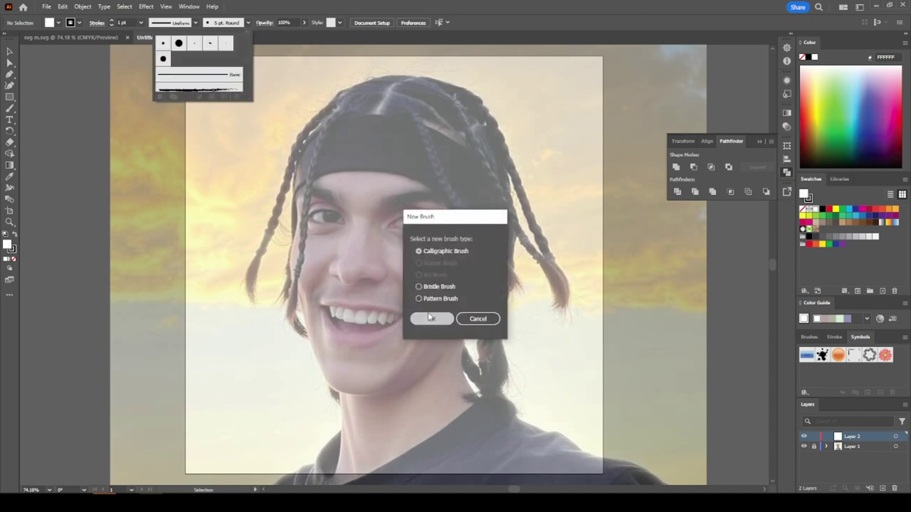
{"action": "left_click", "coordinate": [430, 319]}
{"action": "left_click", "coordinate": [482, 308]}
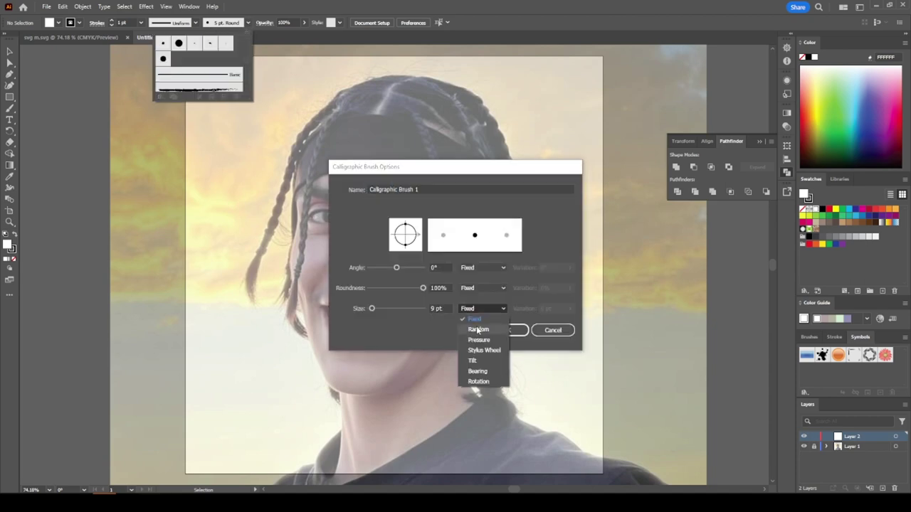
{"action": "left_click", "coordinate": [473, 337]}
{"action": "left_click", "coordinate": [433, 308]}
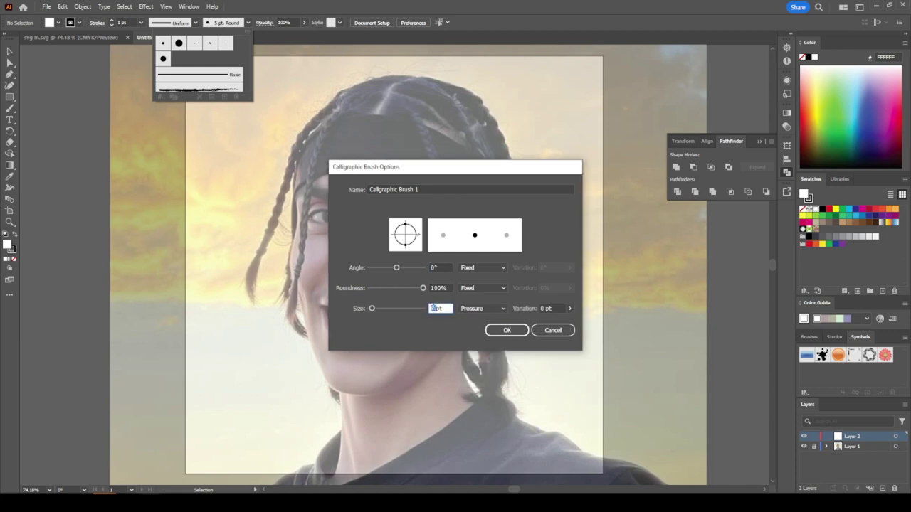
{"action": "type", "text": "3"}
{"action": "left_click", "coordinate": [544, 308]}
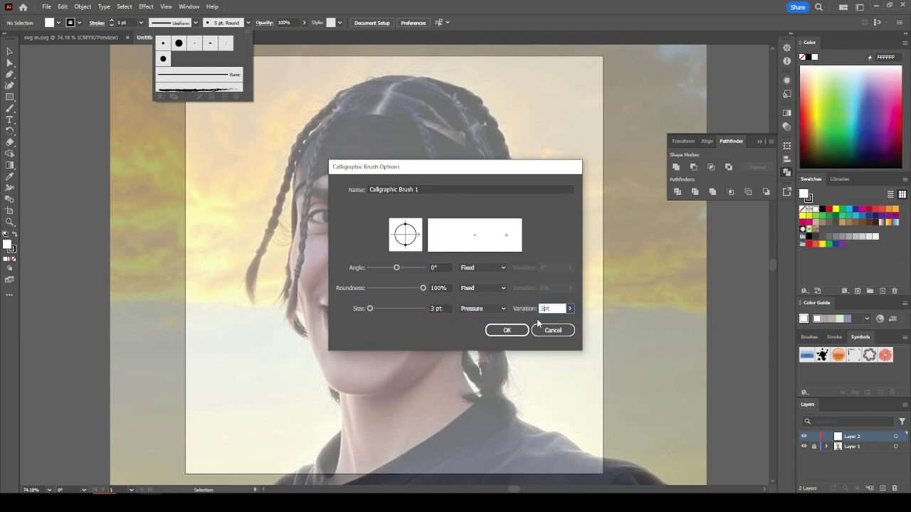
{"action": "left_click", "coordinate": [498, 330]}
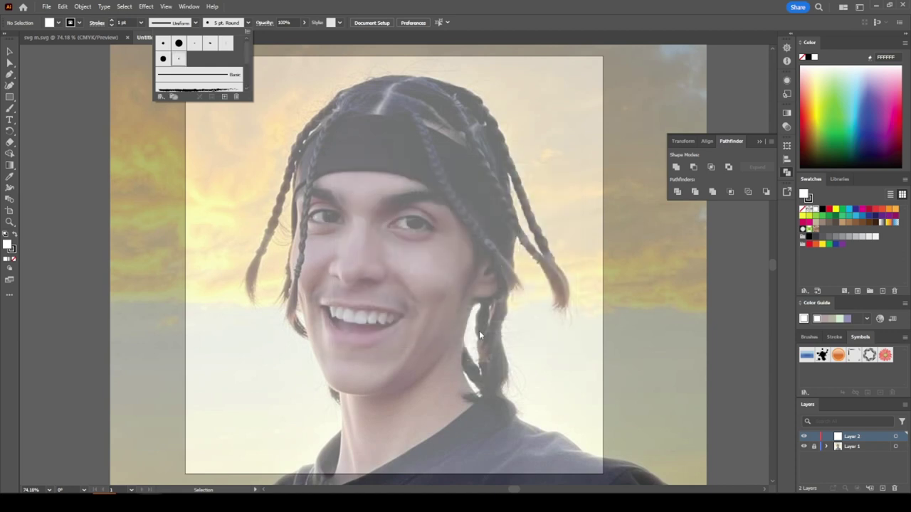
{"action": "left_click", "coordinate": [11, 107]}
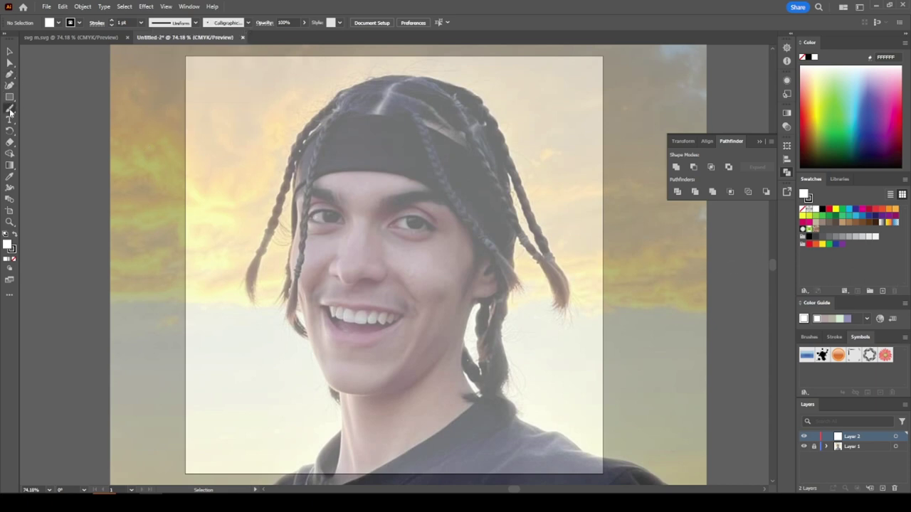
Zoom in and brush-trace the jawline, the cheek beside the braid, and the smiling lips and teeth.
{"action": "scroll", "coordinate": [250, 197], "scroll_direction": "up", "scroll_amount": 2}
{"action": "scroll", "coordinate": [261, 193], "scroll_direction": "up", "scroll_amount": 2}
{"action": "scroll", "coordinate": [261, 197], "scroll_direction": "up", "scroll_amount": 2}
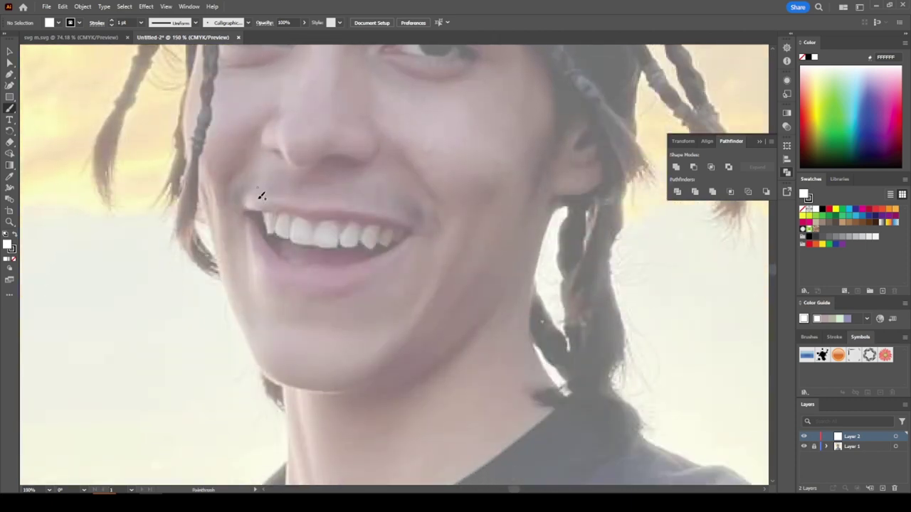
{"action": "scroll", "coordinate": [257, 203], "scroll_direction": "up", "scroll_amount": 2}
{"action": "scroll", "coordinate": [256, 202], "scroll_direction": "up", "scroll_amount": 2}
{"action": "scroll", "coordinate": [259, 198], "scroll_direction": "up", "scroll_amount": 2}
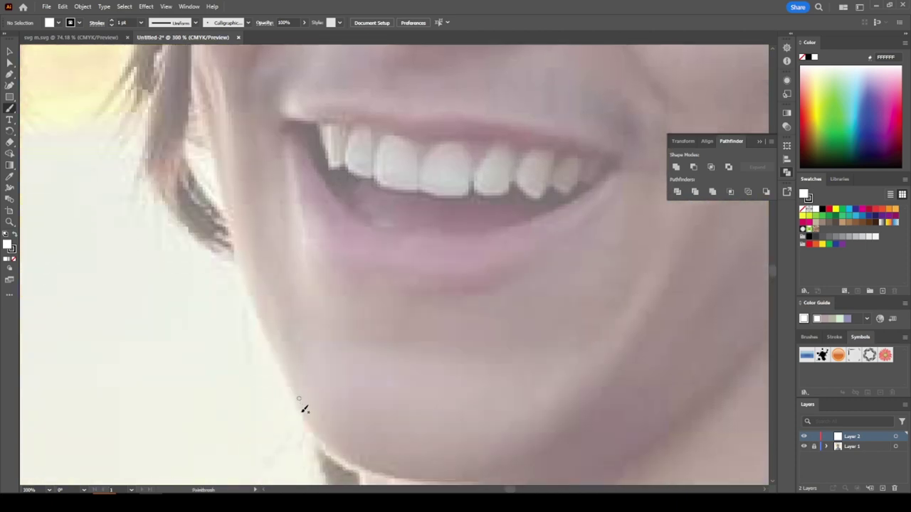
{"action": "left_click_drag", "start_coordinate": [309, 427], "coordinate": [227, 204]}
{"action": "scroll", "coordinate": [224, 235], "scroll_direction": "up", "scroll_amount": 2}
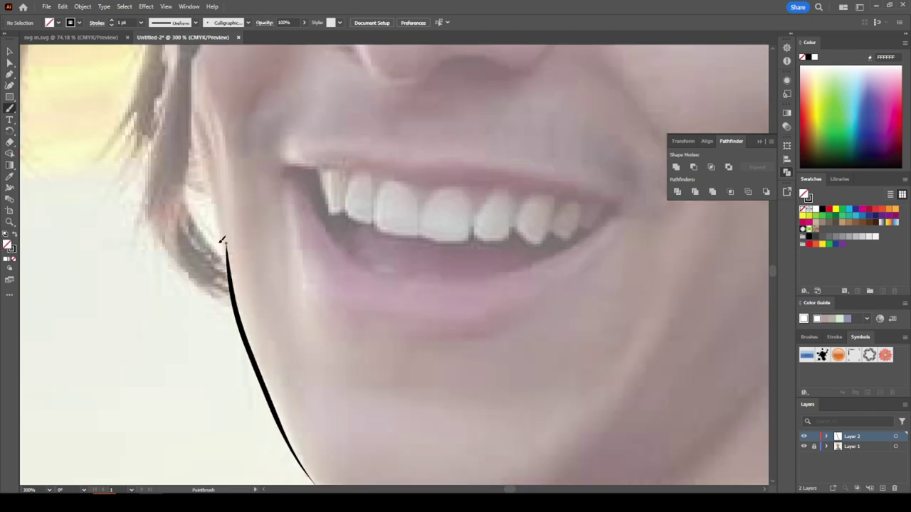
{"action": "scroll", "coordinate": [227, 327], "scroll_direction": "up", "scroll_amount": 3}
{"action": "left_click_drag", "start_coordinate": [237, 395], "coordinate": [188, 198]}
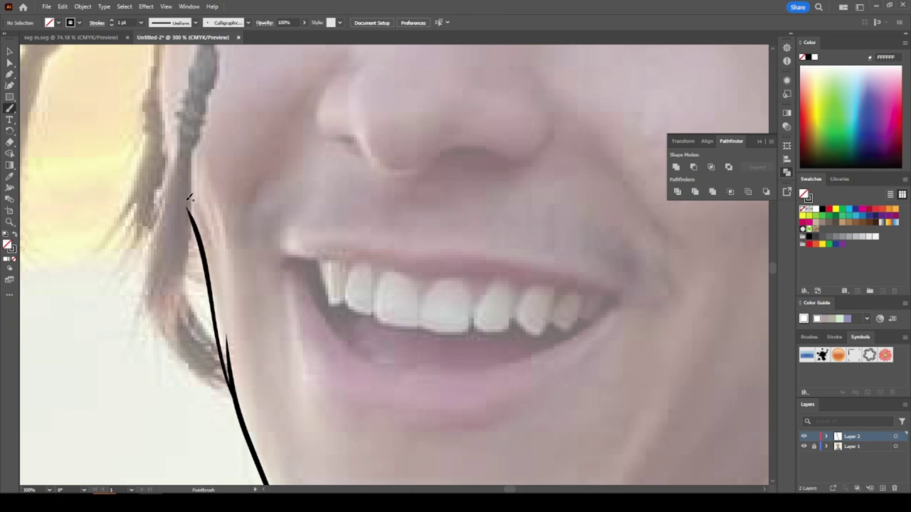
{"action": "scroll", "coordinate": [178, 228], "scroll_direction": "up", "scroll_amount": 3}
{"action": "scroll", "coordinate": [171, 285], "scroll_direction": "up", "scroll_amount": 4}
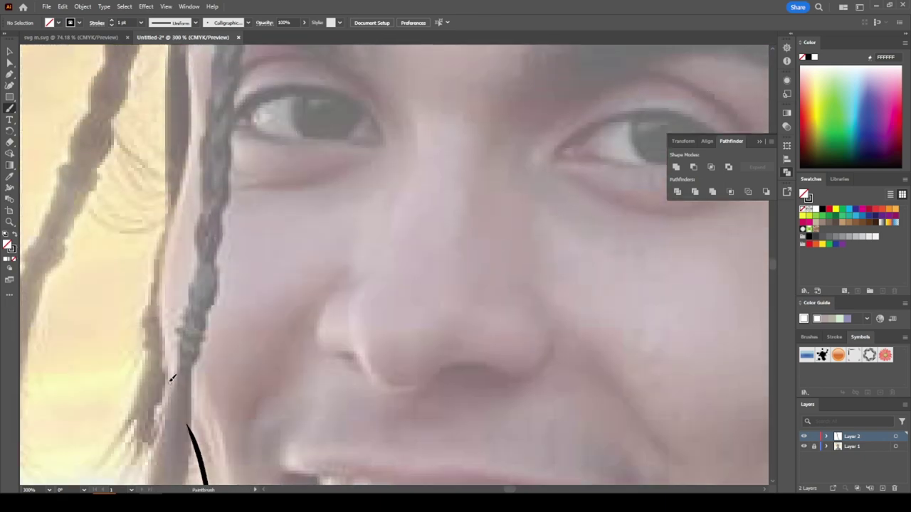
{"action": "left_click_drag", "start_coordinate": [172, 378], "coordinate": [188, 66]}
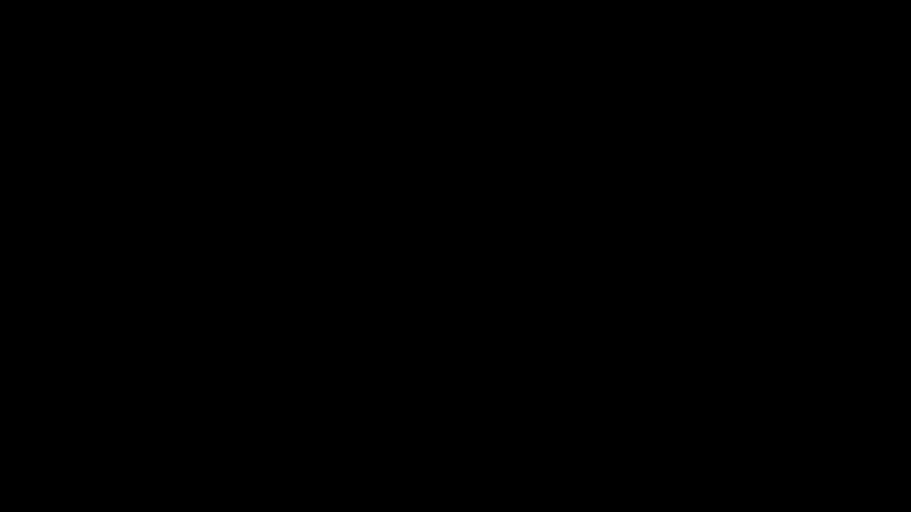
{"action": "mouse_move", "coordinate": [160, 226]}
{"action": "left_mouse_down"}
{"action": "mouse_move", "coordinate": [188, 310]}
{"action": "mouse_move", "coordinate": [325, 366]}
{"action": "mouse_move", "coordinate": [447, 386]}
{"action": "mouse_move", "coordinate": [516, 383]}
{"action": "mouse_move", "coordinate": [545, 367]}
{"action": "mouse_move", "coordinate": [616, 383]}
{"action": "mouse_move", "coordinate": [643, 368]}
{"action": "mouse_move", "coordinate": [669, 379]}
{"action": "mouse_move", "coordinate": [691, 361]}
{"action": "left_mouse_up"}
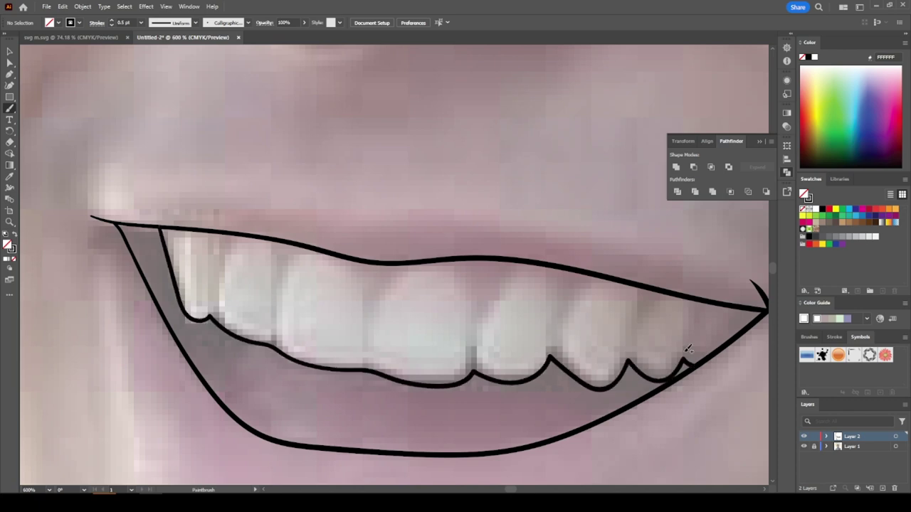
Outline the nose and chin curve, and add thin divider lines between the teeth.
{"action": "mouse_move", "coordinate": [293, 210]}
{"action": "left_mouse_down"}
{"action": "mouse_move", "coordinate": [264, 244]}
{"action": "mouse_move", "coordinate": [269, 279]}
{"action": "mouse_move", "coordinate": [336, 329]}
{"action": "mouse_move", "coordinate": [381, 343]}
{"action": "mouse_move", "coordinate": [439, 309]}
{"action": "mouse_move", "coordinate": [471, 305]}
{"action": "mouse_move", "coordinate": [508, 327]}
{"action": "mouse_move", "coordinate": [566, 309]}
{"action": "mouse_move", "coordinate": [575, 254]}
{"action": "mouse_move", "coordinate": [544, 229]}
{"action": "left_mouse_up"}
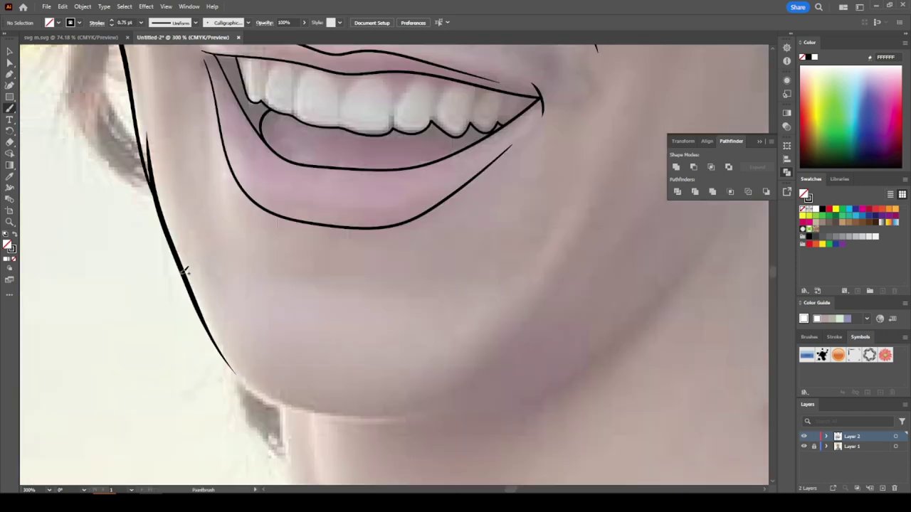
{"action": "mouse_move", "coordinate": [208, 320]}
{"action": "left_mouse_down"}
{"action": "mouse_move", "coordinate": [251, 380]}
{"action": "mouse_move", "coordinate": [303, 405]}
{"action": "mouse_move", "coordinate": [389, 420]}
{"action": "mouse_move", "coordinate": [484, 411]}
{"action": "mouse_move", "coordinate": [578, 376]}
{"action": "mouse_move", "coordinate": [639, 328]}
{"action": "mouse_move", "coordinate": [684, 274]}
{"action": "left_mouse_up"}
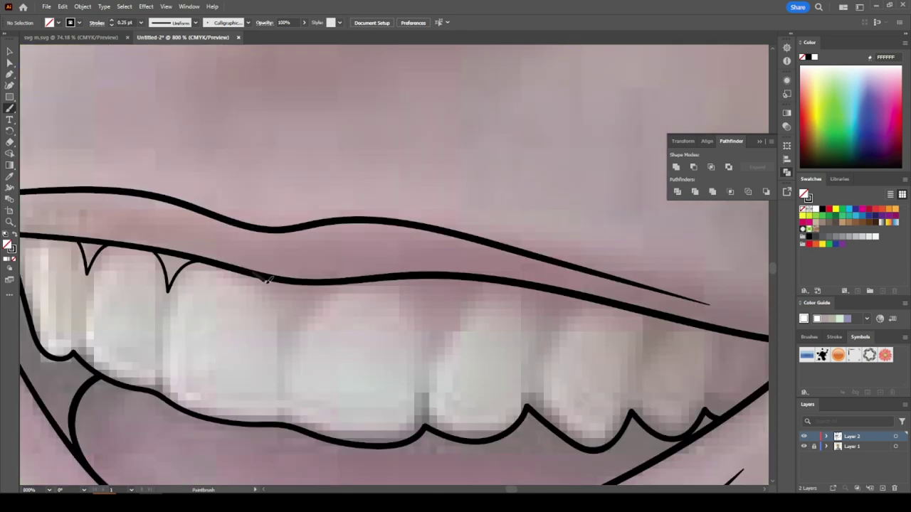
{"action": "left_click_drag", "start_coordinate": [264, 277], "coordinate": [285, 312]}
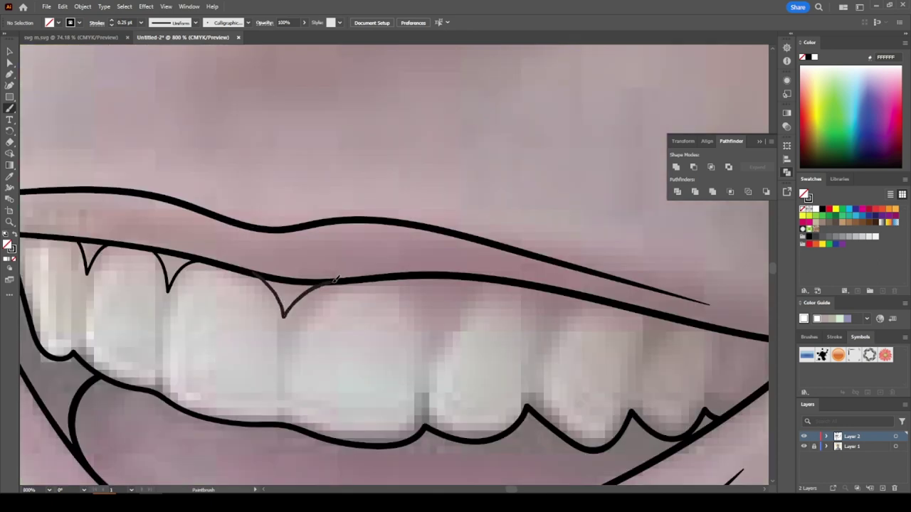
{"action": "mouse_move", "coordinate": [335, 279]}
{"action": "left_mouse_down"}
{"action": "mouse_move", "coordinate": [386, 276]}
{"action": "mouse_move", "coordinate": [426, 306]}
{"action": "mouse_move", "coordinate": [437, 338]}
{"action": "mouse_move", "coordinate": [490, 282]}
{"action": "mouse_move", "coordinate": [530, 287]}
{"action": "mouse_move", "coordinate": [544, 321]}
{"action": "mouse_move", "coordinate": [580, 296]}
{"action": "mouse_move", "coordinate": [591, 299]}
{"action": "left_mouse_up"}
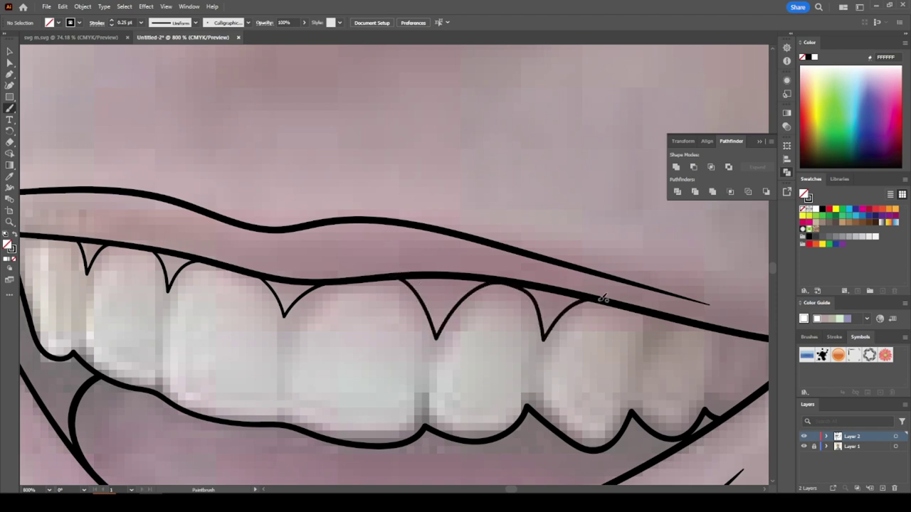
{"action": "mouse_move", "coordinate": [644, 308]}
{"action": "left_mouse_down"}
{"action": "mouse_move", "coordinate": [653, 334]}
{"action": "mouse_move", "coordinate": [683, 324]}
{"action": "left_mouse_up"}
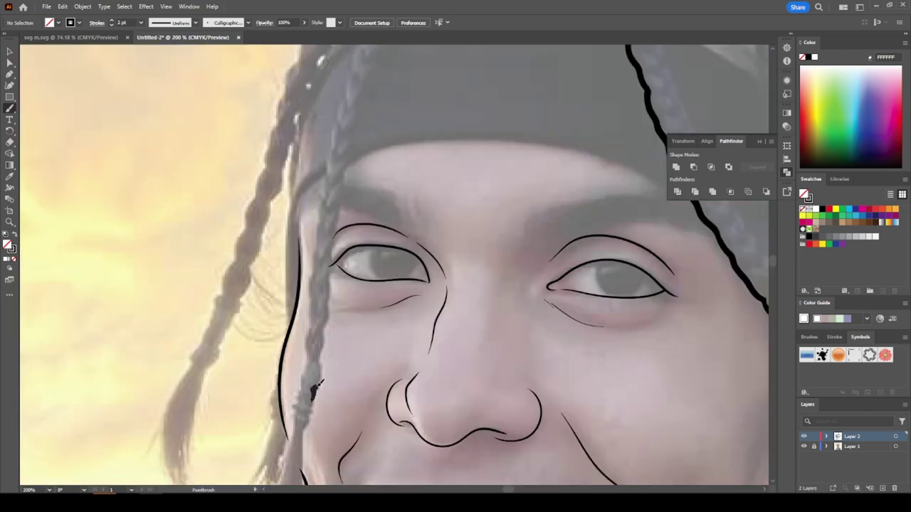
Stroke the braid edges upward in black, zooming closer, then pick the Pencil tool.
{"action": "left_click_drag", "start_coordinate": [321, 381], "coordinate": [321, 359]}
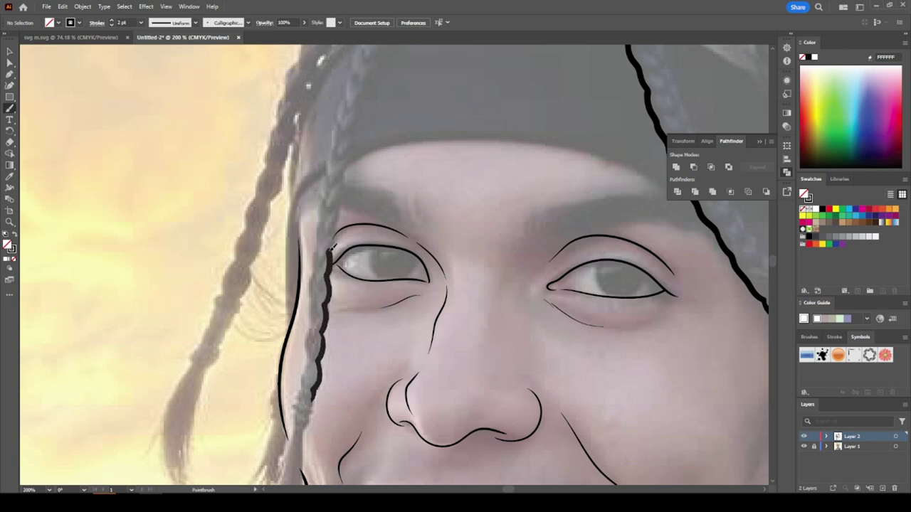
{"action": "left_click_drag", "start_coordinate": [333, 245], "coordinate": [348, 185]}
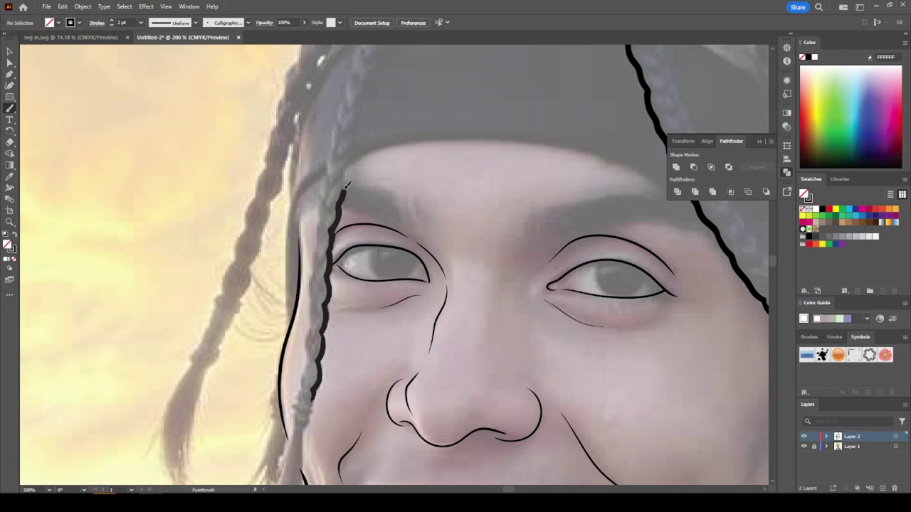
{"action": "key", "text": "ctrl+equal"}
{"action": "mouse_move", "coordinate": [329, 387]}
{"action": "left_mouse_down"}
{"action": "mouse_move", "coordinate": [343, 308]}
{"action": "mouse_move", "coordinate": [404, 173]}
{"action": "mouse_move", "coordinate": [427, 141]}
{"action": "mouse_move", "coordinate": [457, 134]}
{"action": "left_mouse_up"}
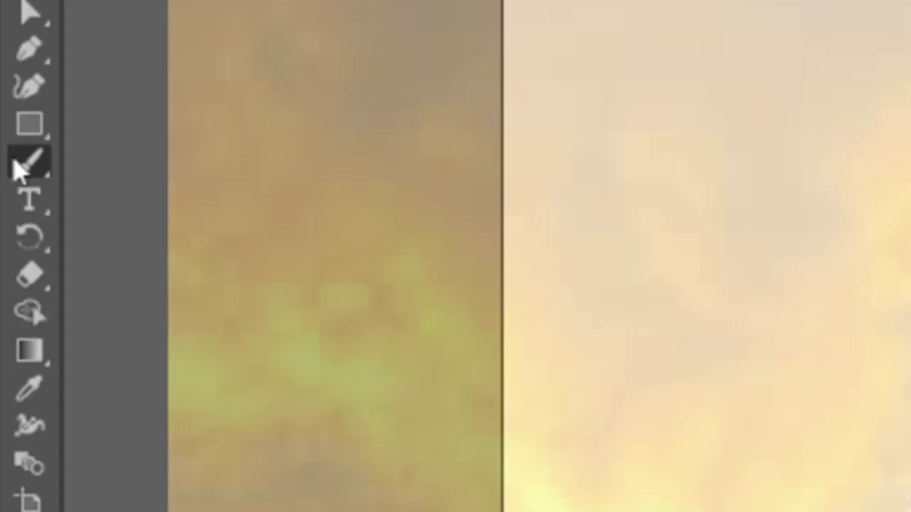
{"action": "left_click_drag", "start_coordinate": [19, 167], "coordinate": [106, 228]}
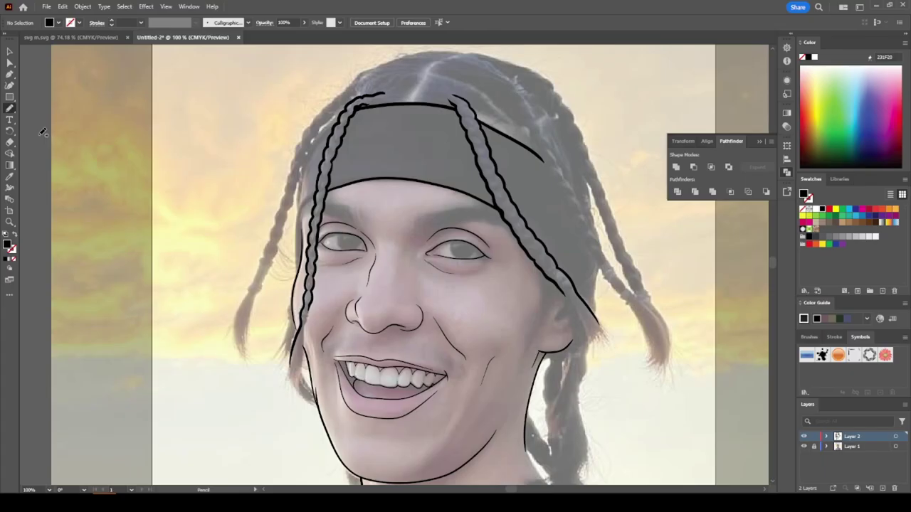
{"action": "scroll", "coordinate": [174, 267], "scroll_direction": "up", "scroll_amount": 1}
Draw a filled black eyebrow and a closed eye-corner shape around the eyelids.
{"action": "scroll", "coordinate": [174, 267], "scroll_direction": "up", "scroll_amount": 3}
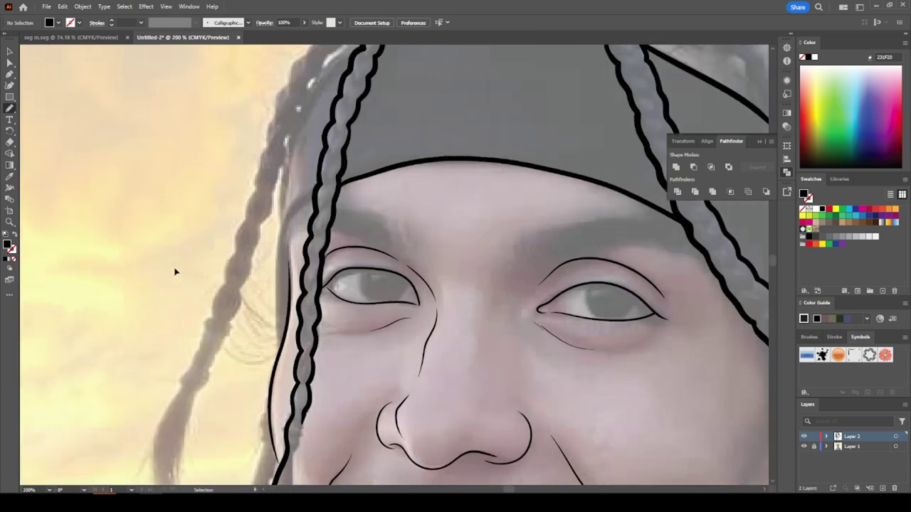
{"action": "scroll", "coordinate": [174, 270], "scroll_direction": "up", "scroll_amount": 2}
{"action": "scroll", "coordinate": [174, 270], "scroll_direction": "up", "scroll_amount": 1}
{"action": "scroll", "coordinate": [178, 260], "scroll_direction": "up", "scroll_amount": 1}
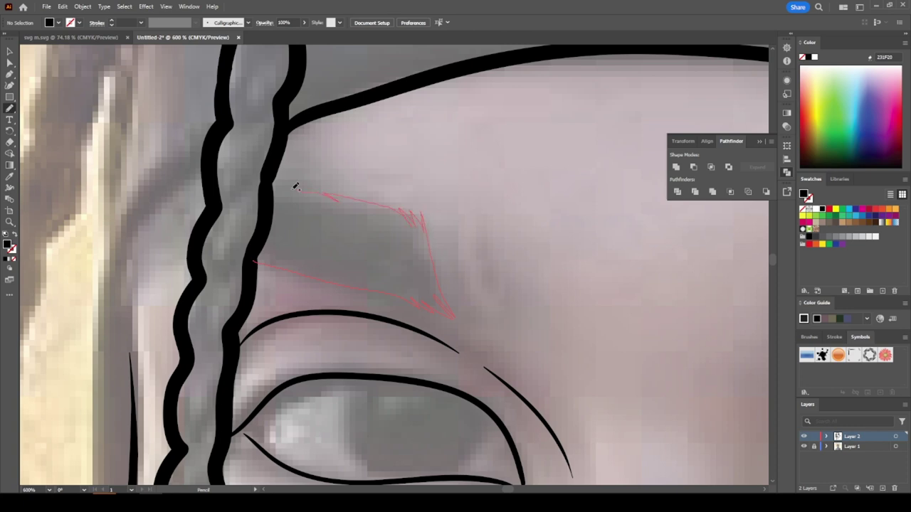
{"action": "mouse_move", "coordinate": [271, 190]}
{"action": "left_mouse_down"}
{"action": "mouse_move", "coordinate": [260, 259]}
{"action": "mouse_move", "coordinate": [282, 293]}
{"action": "left_mouse_up"}
{"action": "scroll", "coordinate": [241, 283], "scroll_direction": "down", "scroll_amount": 3}
{"action": "scroll", "coordinate": [240, 283], "scroll_direction": "up", "scroll_amount": 1}
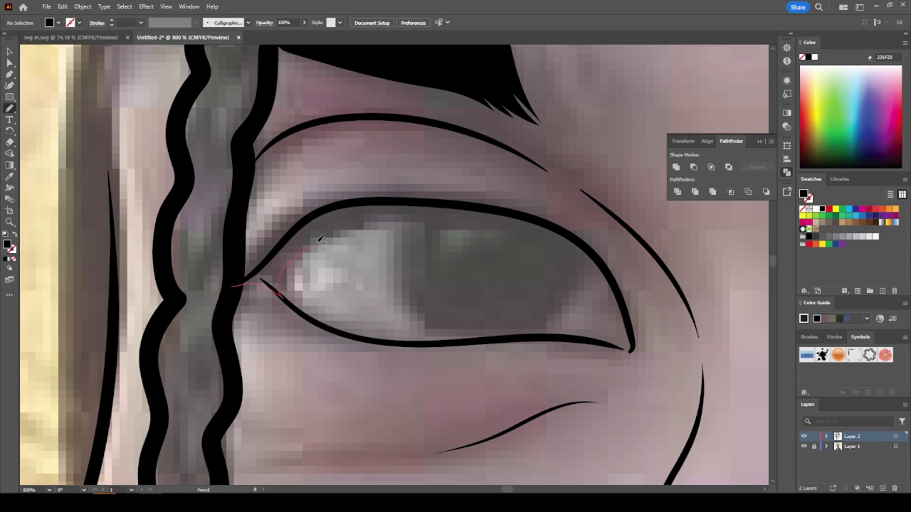
{"action": "left_click_drag", "start_coordinate": [320, 240], "coordinate": [385, 218]}
{"action": "mouse_move", "coordinate": [409, 293]}
{"action": "left_mouse_down"}
{"action": "mouse_move", "coordinate": [439, 332]}
{"action": "mouse_move", "coordinate": [503, 336]}
{"action": "mouse_move", "coordinate": [540, 325]}
{"action": "left_mouse_up"}
{"action": "mouse_move", "coordinate": [578, 284]}
{"action": "left_mouse_down"}
{"action": "mouse_move", "coordinate": [593, 254]}
{"action": "mouse_move", "coordinate": [621, 305]}
{"action": "mouse_move", "coordinate": [600, 250]}
{"action": "mouse_move", "coordinate": [533, 203]}
{"action": "left_mouse_up"}
{"action": "mouse_move", "coordinate": [318, 195]}
{"action": "left_mouse_down"}
{"action": "mouse_move", "coordinate": [240, 281]}
{"action": "mouse_move", "coordinate": [241, 301]}
{"action": "left_mouse_up"}
Draw a black filled iris and start a black shading shape along the braid.
{"action": "left_click_drag", "start_coordinate": [369, 253], "coordinate": [417, 242]}
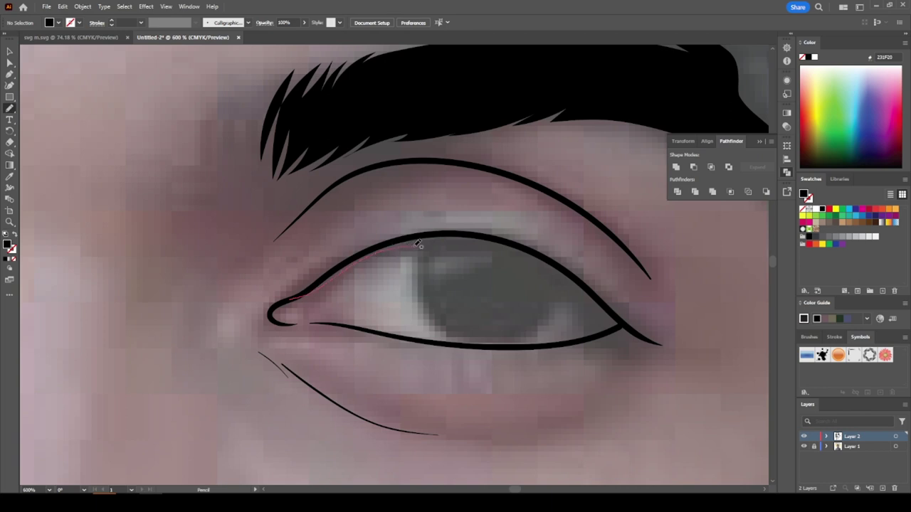
{"action": "mouse_move", "coordinate": [439, 326]}
{"action": "left_mouse_down"}
{"action": "mouse_move", "coordinate": [463, 346]}
{"action": "mouse_move", "coordinate": [501, 349]}
{"action": "mouse_move", "coordinate": [541, 325]}
{"action": "mouse_move", "coordinate": [562, 294]}
{"action": "mouse_move", "coordinate": [616, 337]}
{"action": "mouse_move", "coordinate": [658, 347]}
{"action": "mouse_move", "coordinate": [628, 320]}
{"action": "left_mouse_up"}
{"action": "mouse_move", "coordinate": [415, 231]}
{"action": "left_mouse_down"}
{"action": "mouse_move", "coordinate": [365, 245]}
{"action": "mouse_move", "coordinate": [285, 305]}
{"action": "mouse_move", "coordinate": [318, 315]}
{"action": "left_mouse_up"}
{"action": "mouse_move", "coordinate": [458, 375]}
{"action": "left_mouse_down"}
{"action": "mouse_move", "coordinate": [470, 388]}
{"action": "mouse_move", "coordinate": [513, 395]}
{"action": "mouse_move", "coordinate": [527, 384]}
{"action": "mouse_move", "coordinate": [488, 379]}
{"action": "mouse_move", "coordinate": [480, 365]}
{"action": "mouse_move", "coordinate": [494, 347]}
{"action": "left_mouse_up"}
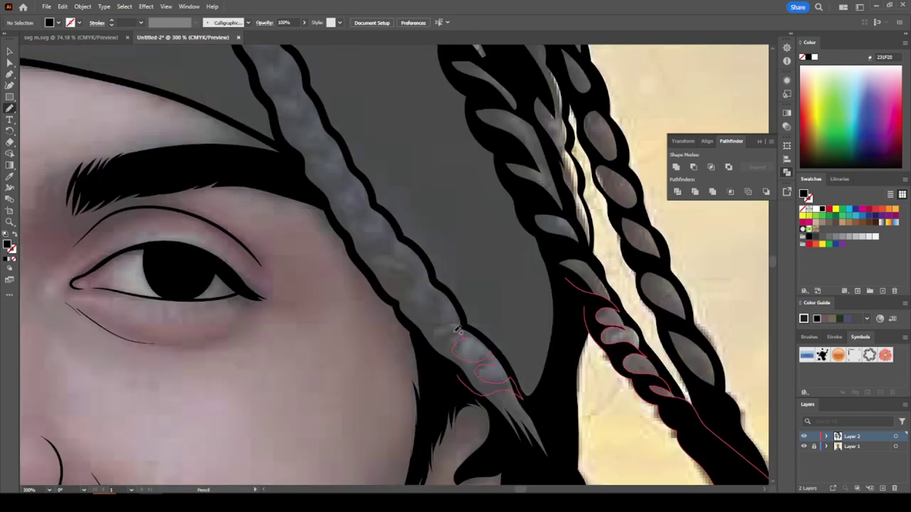
Draw two zigzag pencil strands along the braid near the eye.
{"action": "mouse_move", "coordinate": [432, 329]}
{"action": "left_mouse_down"}
{"action": "mouse_move", "coordinate": [452, 313]}
{"action": "mouse_move", "coordinate": [411, 299]}
{"action": "mouse_move", "coordinate": [407, 279]}
{"action": "mouse_move", "coordinate": [367, 261]}
{"action": "mouse_move", "coordinate": [451, 380]}
{"action": "left_mouse_up"}
{"action": "scroll", "coordinate": [451, 380], "scroll_direction": "up", "scroll_amount": 2}
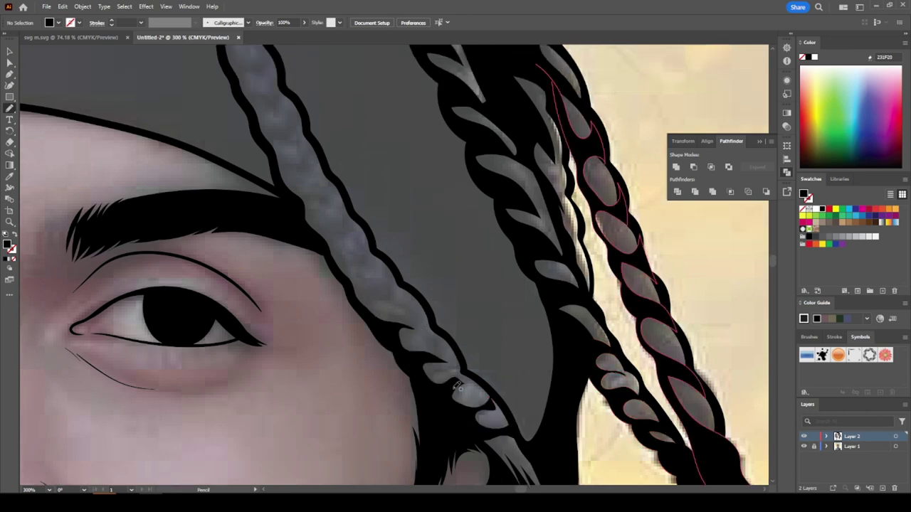
{"action": "scroll", "coordinate": [413, 381], "scroll_direction": "up", "scroll_amount": 2}
{"action": "scroll", "coordinate": [357, 381], "scroll_direction": "up", "scroll_amount": 1}
{"action": "mouse_move", "coordinate": [358, 380]}
{"action": "left_mouse_down"}
{"action": "mouse_move", "coordinate": [365, 402]}
{"action": "mouse_move", "coordinate": [393, 367]}
{"action": "mouse_move", "coordinate": [367, 372]}
{"action": "mouse_move", "coordinate": [329, 322]}
{"action": "mouse_move", "coordinate": [350, 296]}
{"action": "mouse_move", "coordinate": [324, 307]}
{"action": "mouse_move", "coordinate": [335, 288]}
{"action": "mouse_move", "coordinate": [294, 265]}
{"action": "mouse_move", "coordinate": [310, 258]}
{"action": "mouse_move", "coordinate": [281, 225]}
{"action": "mouse_move", "coordinate": [298, 207]}
{"action": "mouse_move", "coordinate": [268, 215]}
{"action": "mouse_move", "coordinate": [284, 172]}
{"action": "mouse_move", "coordinate": [250, 179]}
{"action": "mouse_move", "coordinate": [269, 168]}
{"action": "mouse_move", "coordinate": [268, 147]}
{"action": "mouse_move", "coordinate": [237, 123]}
{"action": "mouse_move", "coordinate": [261, 119]}
{"action": "mouse_move", "coordinate": [249, 74]}
{"action": "mouse_move", "coordinate": [214, 74]}
{"action": "mouse_move", "coordinate": [232, 64]}
{"action": "mouse_move", "coordinate": [200, 51]}
{"action": "mouse_move", "coordinate": [262, 235]}
{"action": "mouse_move", "coordinate": [306, 321]}
{"action": "mouse_move", "coordinate": [354, 382]}
{"action": "left_mouse_up"}
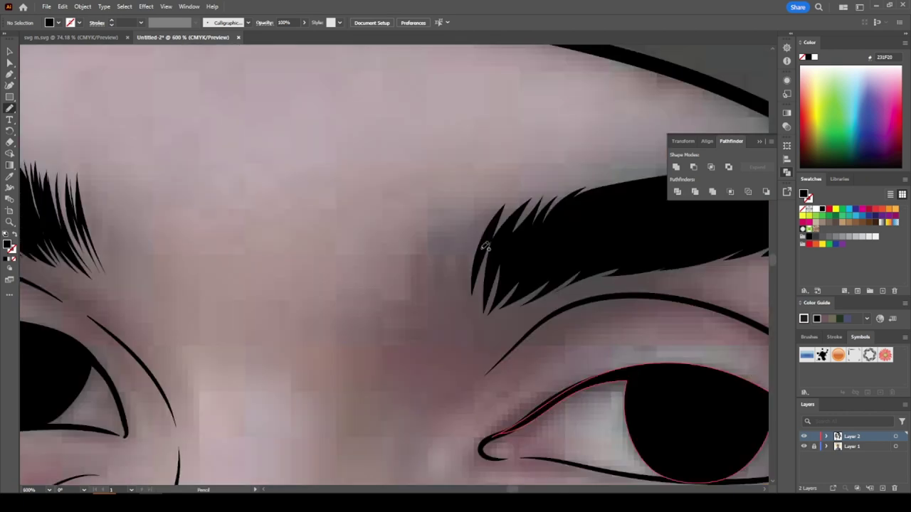
Add six short downward pencil hair strokes at the eyebrow's inner left end.
{"action": "left_click_drag", "start_coordinate": [480, 248], "coordinate": [472, 311]}
{"action": "left_click_drag", "start_coordinate": [473, 262], "coordinate": [462, 318]}
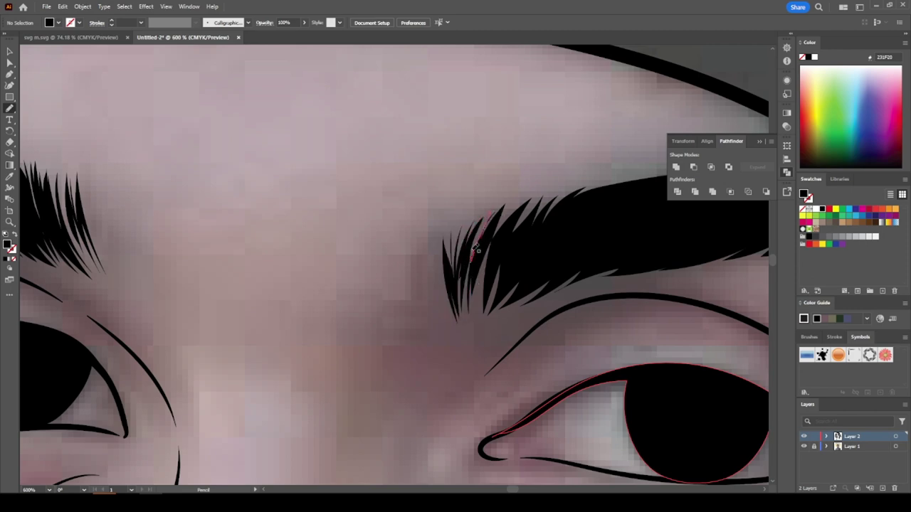
{"action": "left_click_drag", "start_coordinate": [494, 247], "coordinate": [479, 307]}
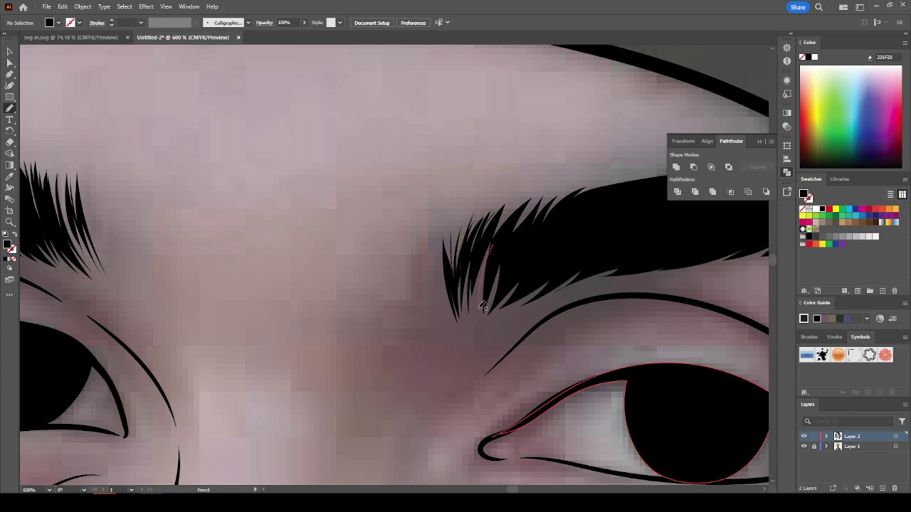
{"action": "left_click_drag", "start_coordinate": [505, 252], "coordinate": [492, 307]}
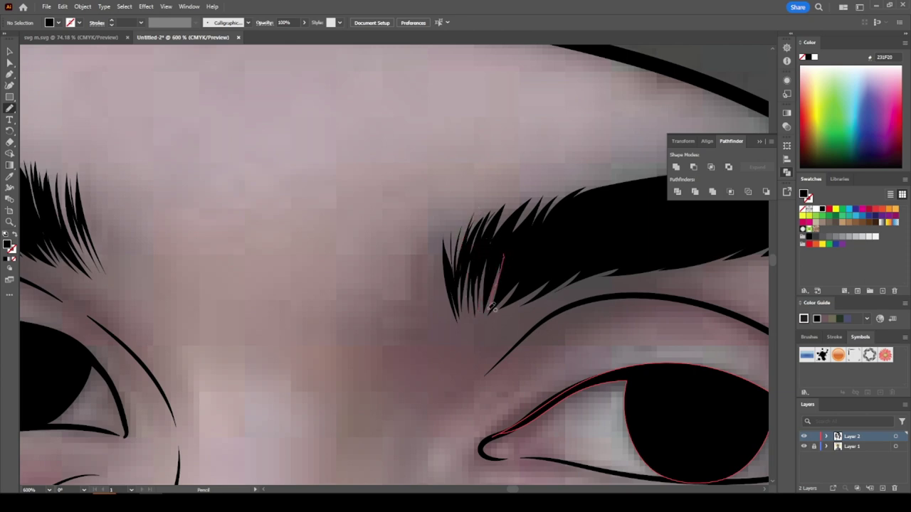
{"action": "left_click_drag", "start_coordinate": [492, 263], "coordinate": [485, 309]}
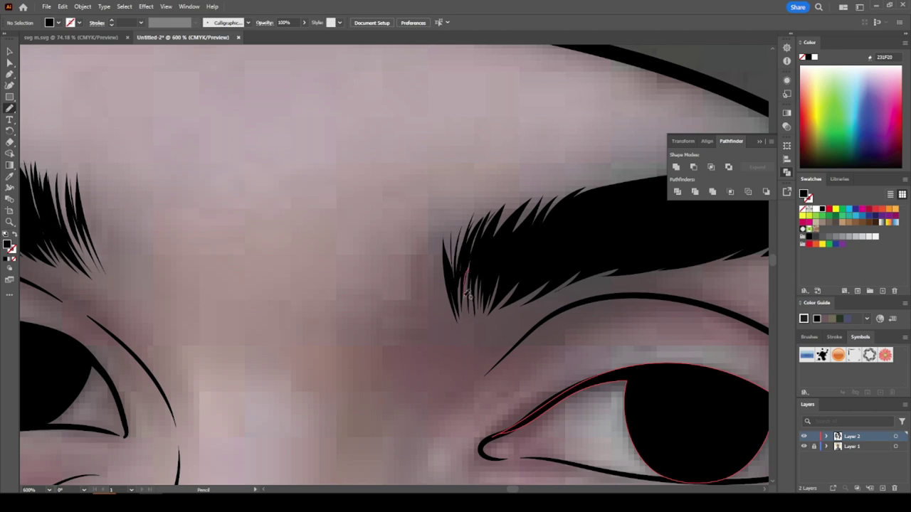
{"action": "left_click_drag", "start_coordinate": [473, 263], "coordinate": [463, 311]}
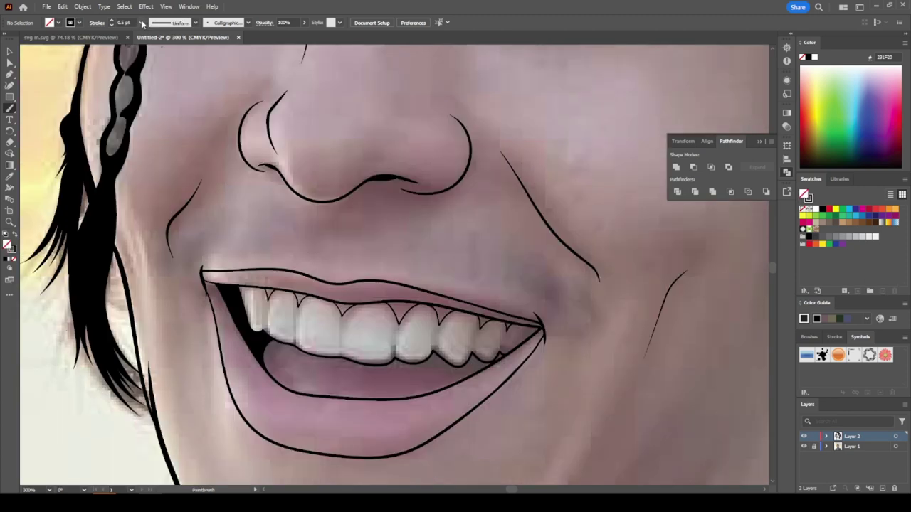
Set a 0.25 pt stroke weight and paint three stubble strokes above the mouth corners.
{"action": "left_click", "coordinate": [142, 22]}
{"action": "left_click", "coordinate": [153, 33]}
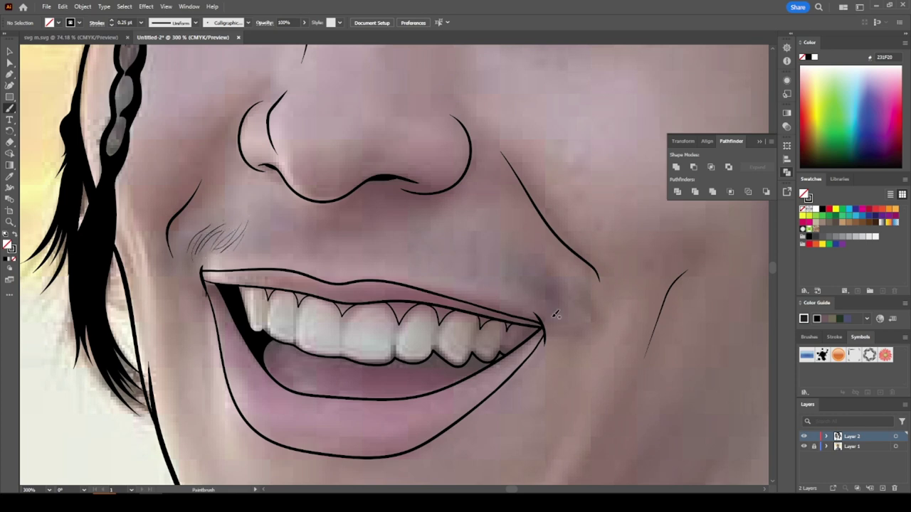
{"action": "left_click_drag", "start_coordinate": [573, 330], "coordinate": [567, 277]}
{"action": "mouse_move", "coordinate": [572, 323]}
{"action": "left_mouse_down"}
{"action": "mouse_move", "coordinate": [558, 277]}
{"action": "mouse_move", "coordinate": [542, 271]}
{"action": "left_mouse_up"}
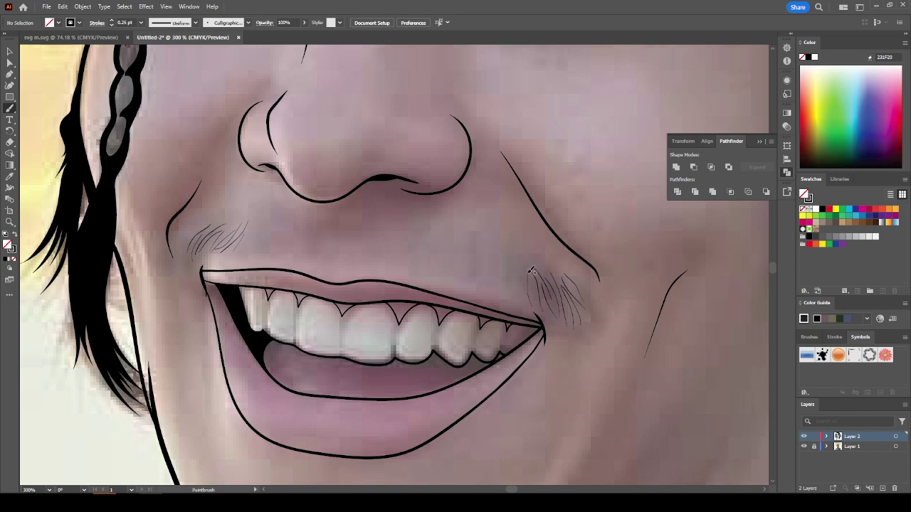
{"action": "mouse_move", "coordinate": [527, 302]}
{"action": "left_mouse_down"}
{"action": "mouse_move", "coordinate": [522, 268]}
{"action": "mouse_move", "coordinate": [506, 261]}
{"action": "left_mouse_up"}
{"action": "key", "text": "ctrl+minus"}
{"action": "key", "text": "ctrl+minus"}
{"action": "key", "text": "ctrl+minus"}
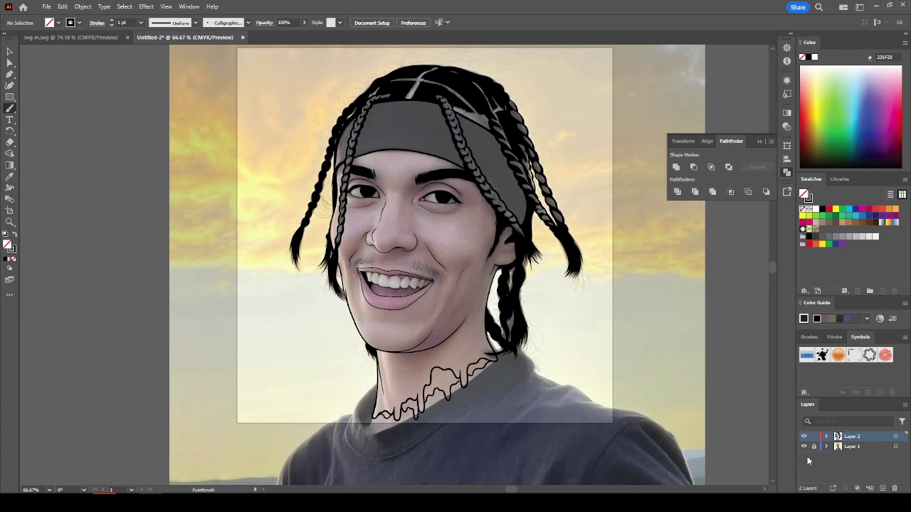
Hide Layer 1's reference photo and marquee-select all the line art.
{"action": "left_click", "coordinate": [804, 446]}
{"action": "key", "text": "ctrl+Tab"}
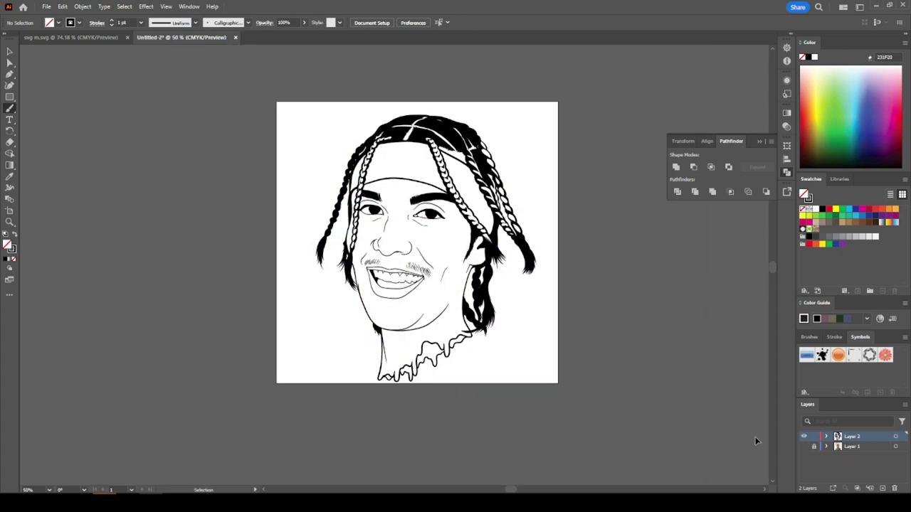
{"action": "key", "text": "ctrl+Tab"}
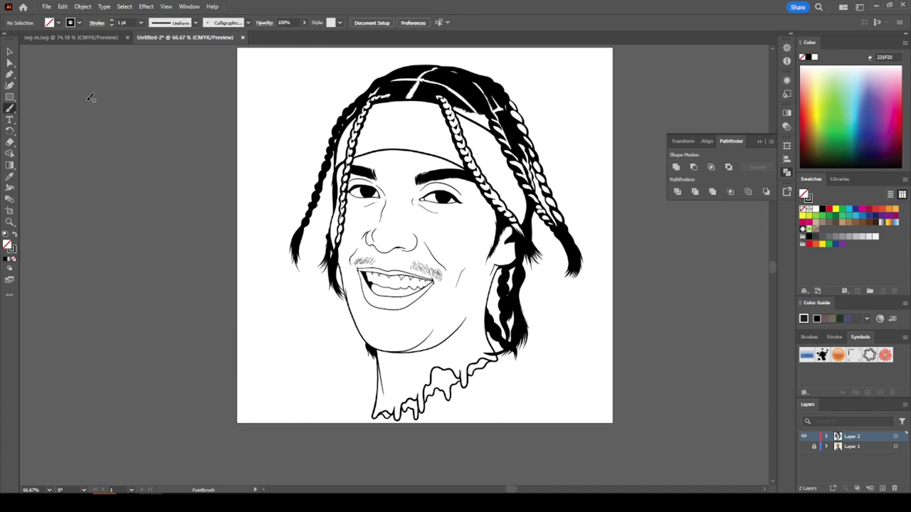
{"action": "scroll", "coordinate": [114, 152], "scroll_direction": "up", "scroll_amount": 2}
{"action": "left_click", "coordinate": [9, 51]}
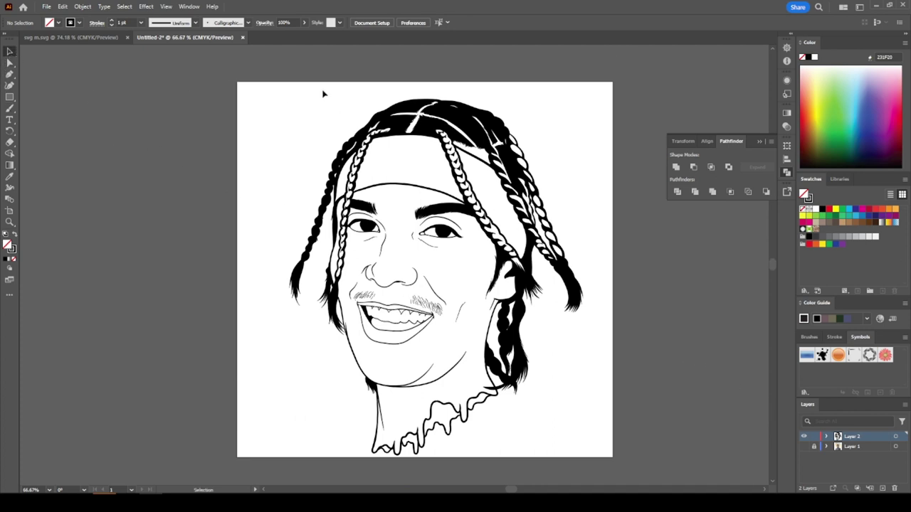
{"action": "left_click_drag", "start_coordinate": [279, 93], "coordinate": [619, 485]}
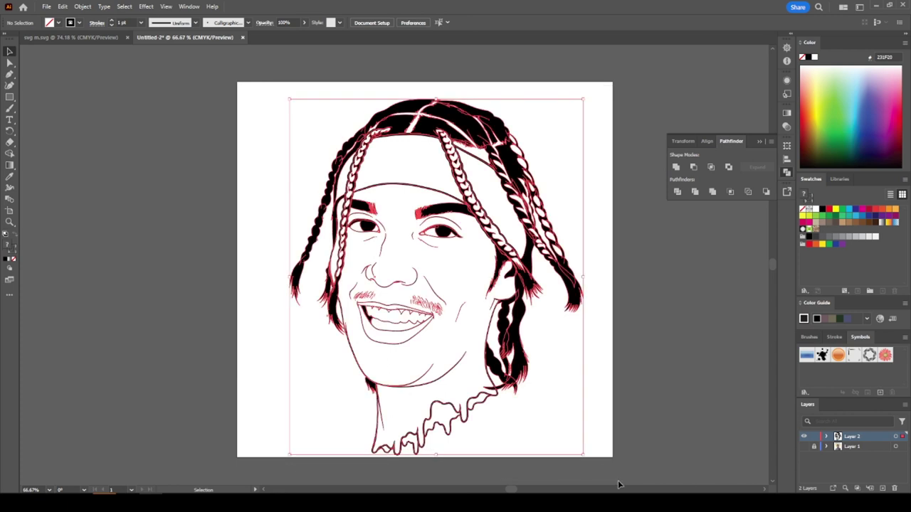
Apply Expand Appearance and Pathfinder Merge to the line art, nudge it up, and deselect.
{"action": "left_click", "coordinate": [81, 7]}
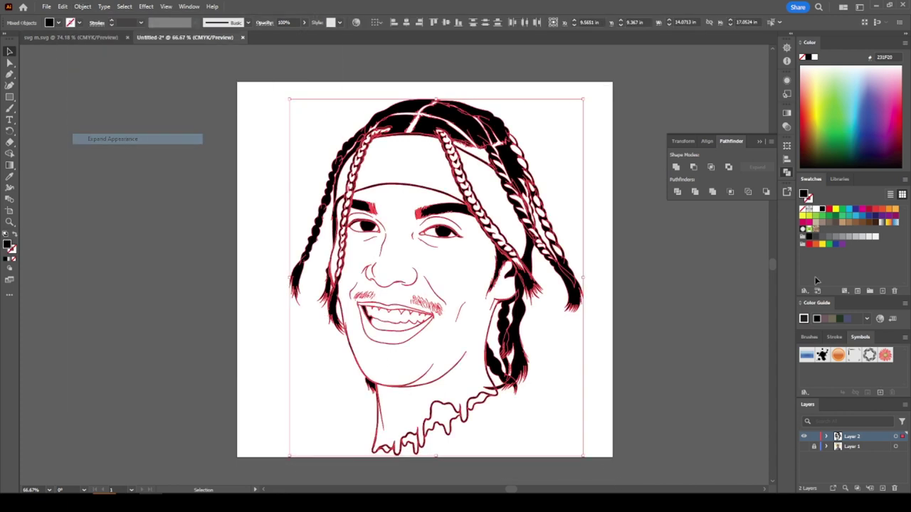
{"action": "left_click", "coordinate": [101, 135]}
{"action": "left_click", "coordinate": [712, 192]}
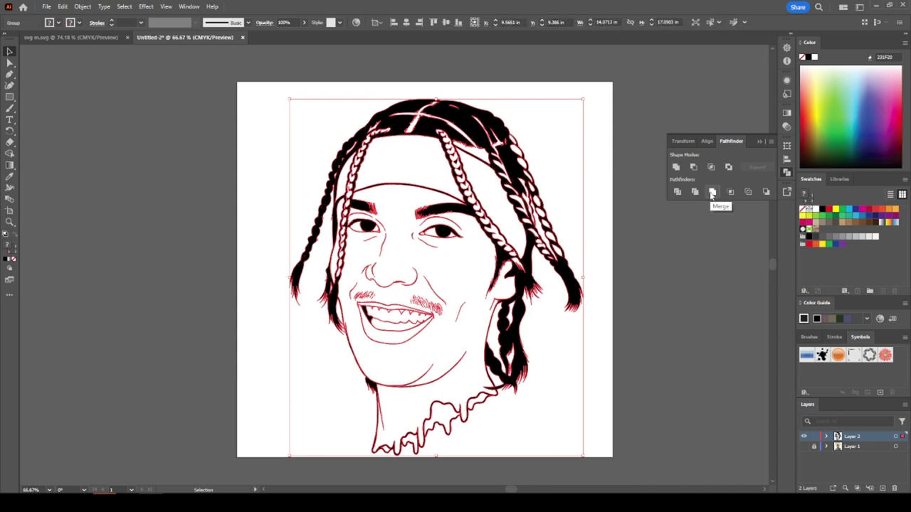
{"action": "left_click_drag", "start_coordinate": [484, 139], "coordinate": [481, 135]}
{"action": "left_click", "coordinate": [671, 290]}
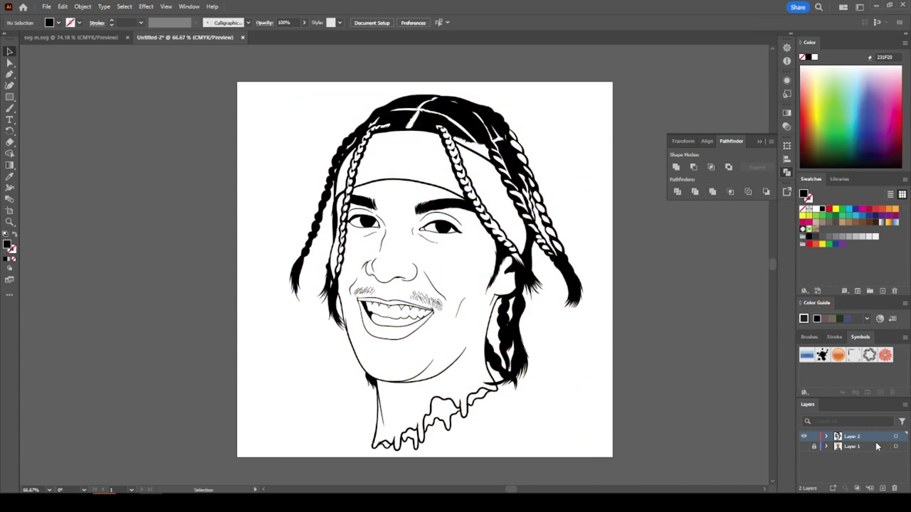
Duplicate Layer 2, load and dock the CHIWORLD SKIN TONES 1 library, and set fill to peach F6B188.
{"action": "left_click_drag", "start_coordinate": [867, 437], "coordinate": [883, 488]}
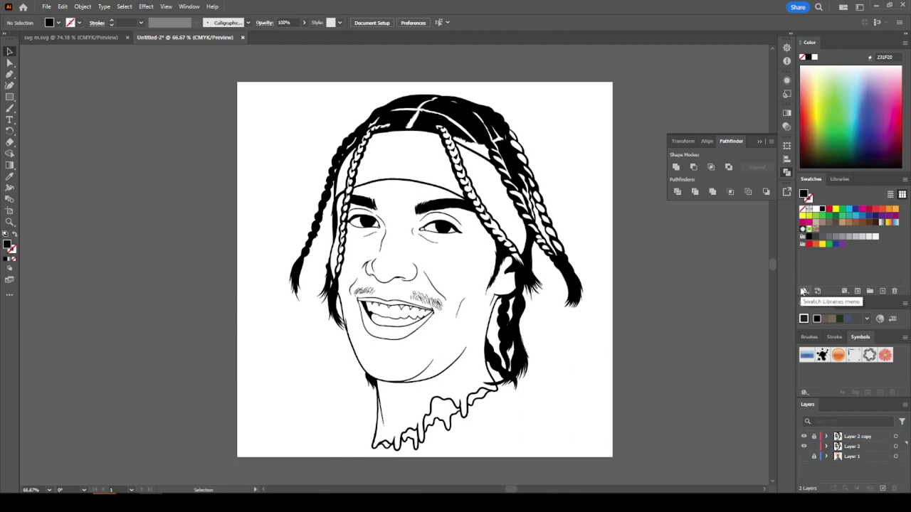
{"action": "left_click", "coordinate": [805, 291]}
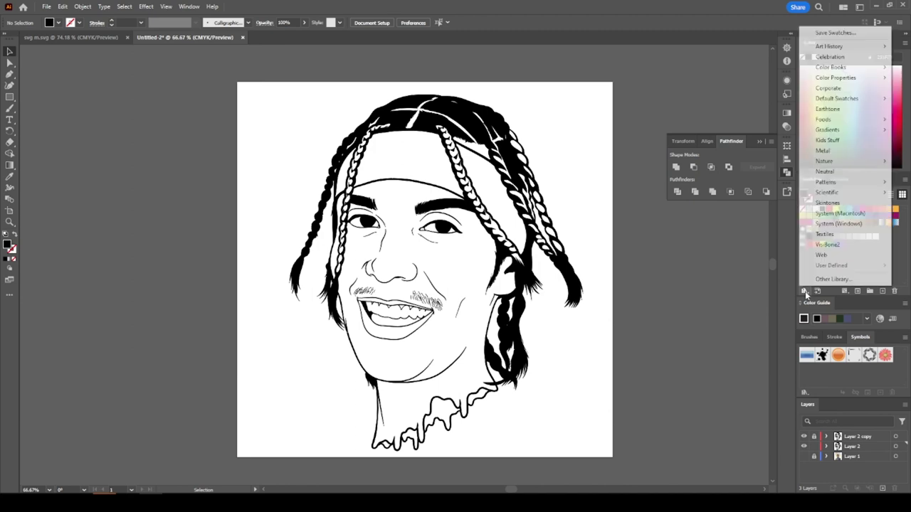
{"action": "left_click", "coordinate": [836, 279]}
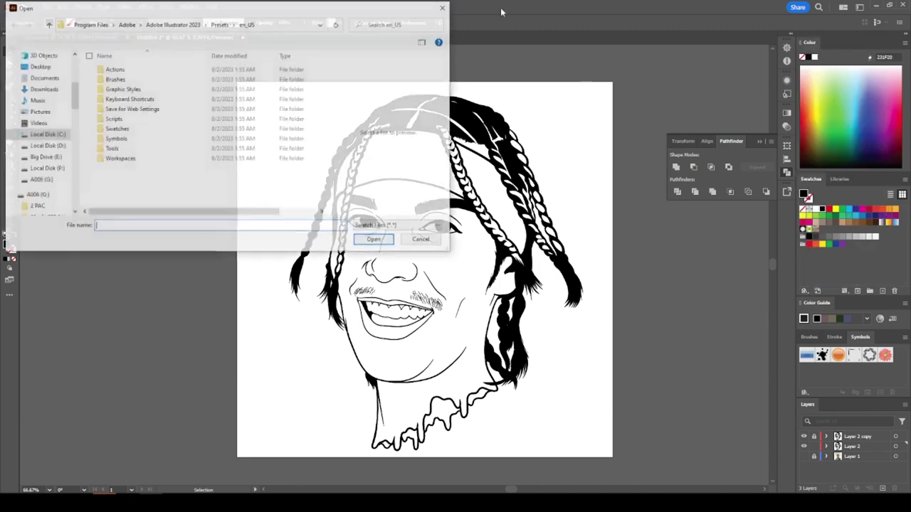
{"action": "left_click", "coordinate": [36, 171]}
{"action": "left_click", "coordinate": [289, 200]}
{"action": "left_click", "coordinate": [372, 238]}
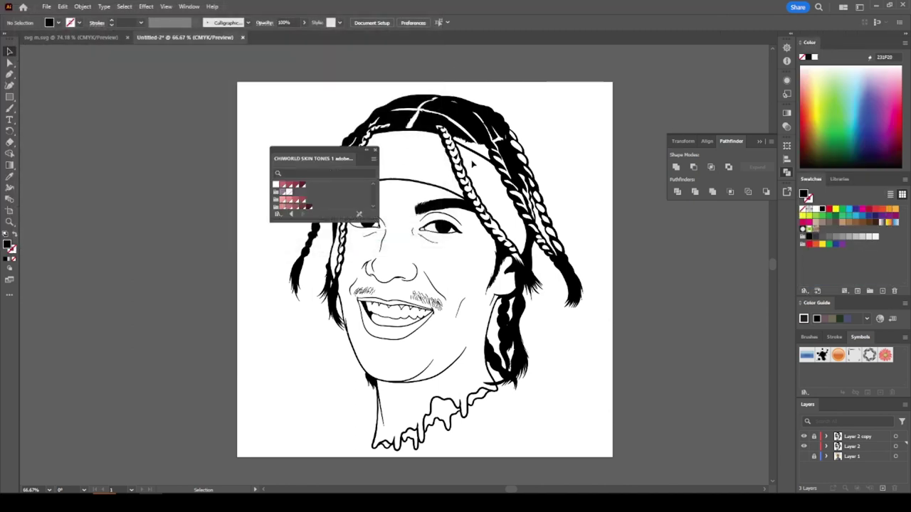
{"action": "left_click_drag", "start_coordinate": [334, 154], "coordinate": [847, 184]}
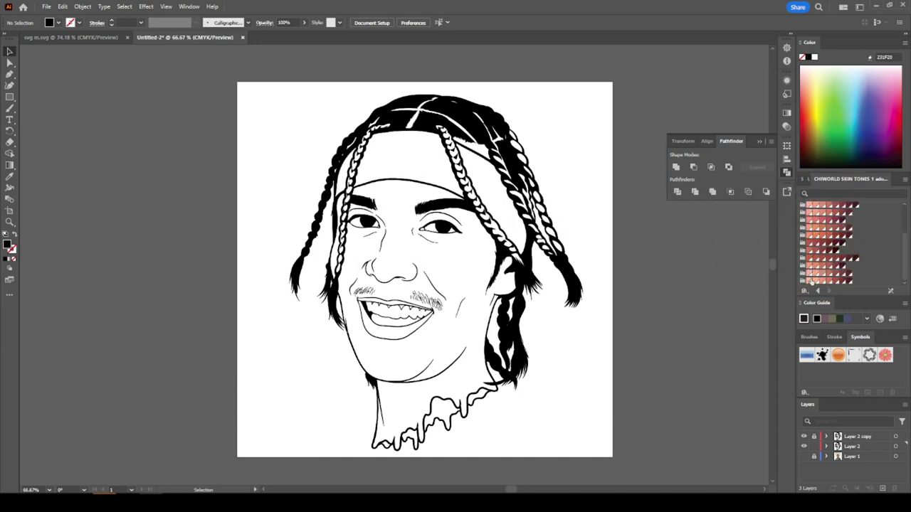
{"action": "left_click", "coordinate": [813, 281]}
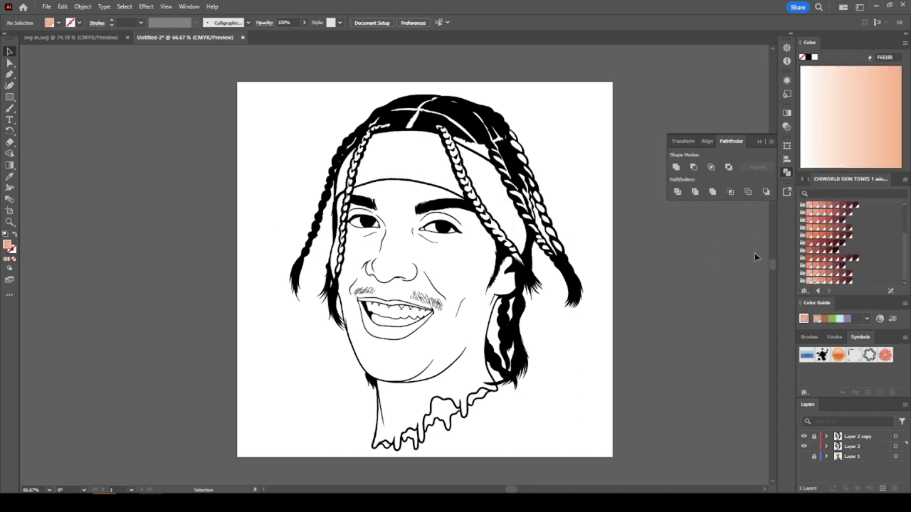
Draw a peach rectangle over the artboard and send it behind the line art.
{"action": "left_click", "coordinate": [9, 99]}
{"action": "left_click_drag", "start_coordinate": [269, 83], "coordinate": [609, 463]}
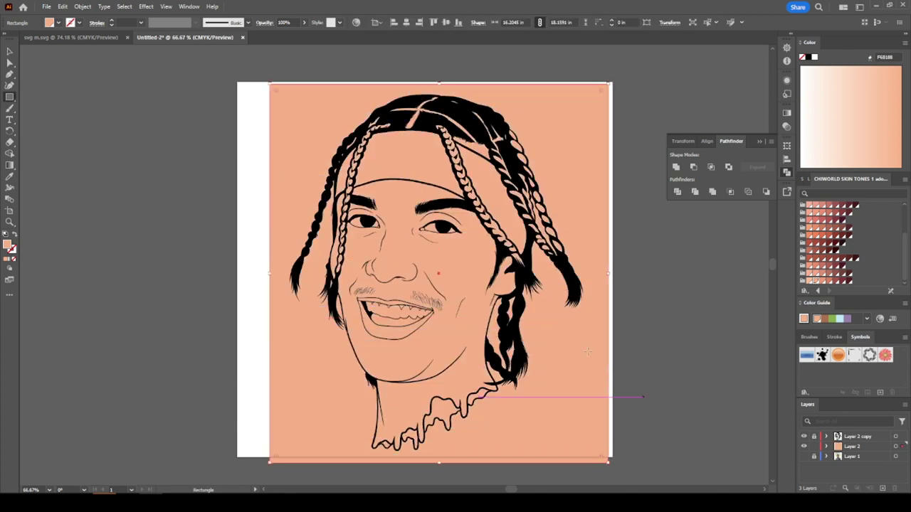
{"action": "left_click", "coordinate": [9, 51]}
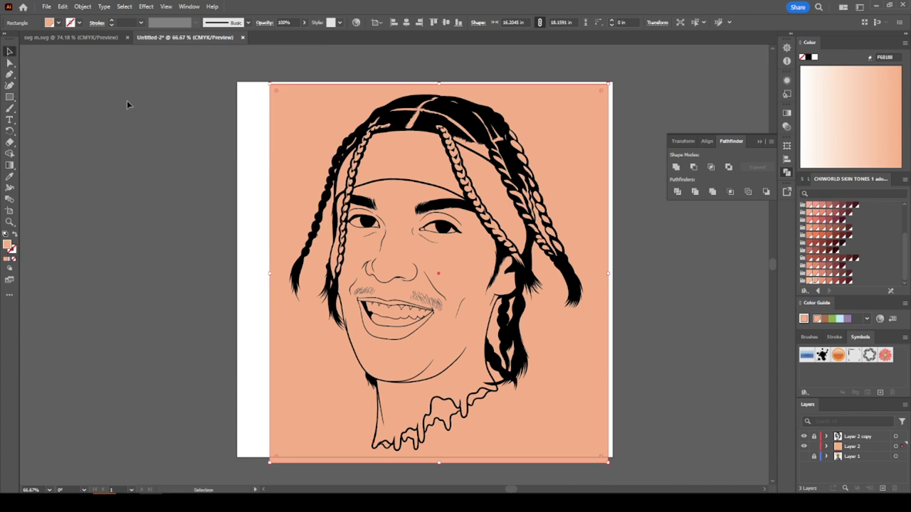
{"action": "right_click", "coordinate": [577, 196]}
{"action": "mouse_move", "coordinate": [612, 423]}
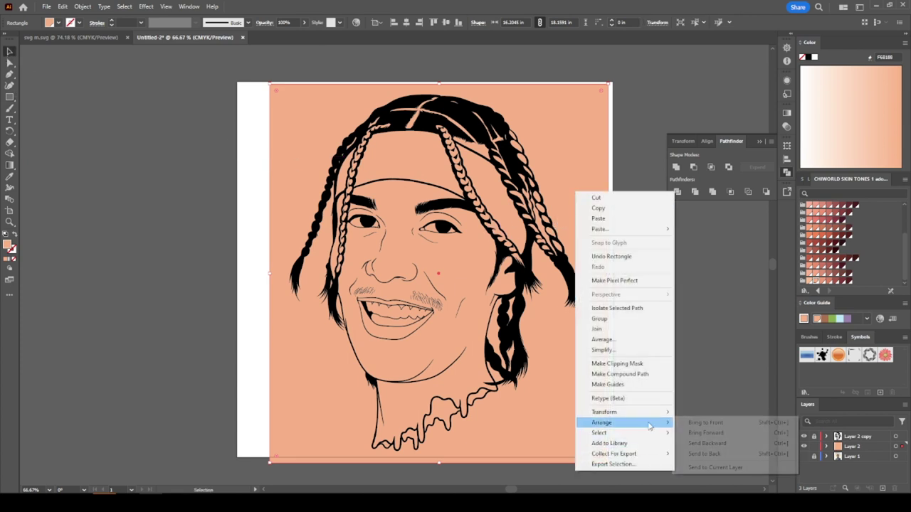
{"action": "left_click", "coordinate": [696, 454]}
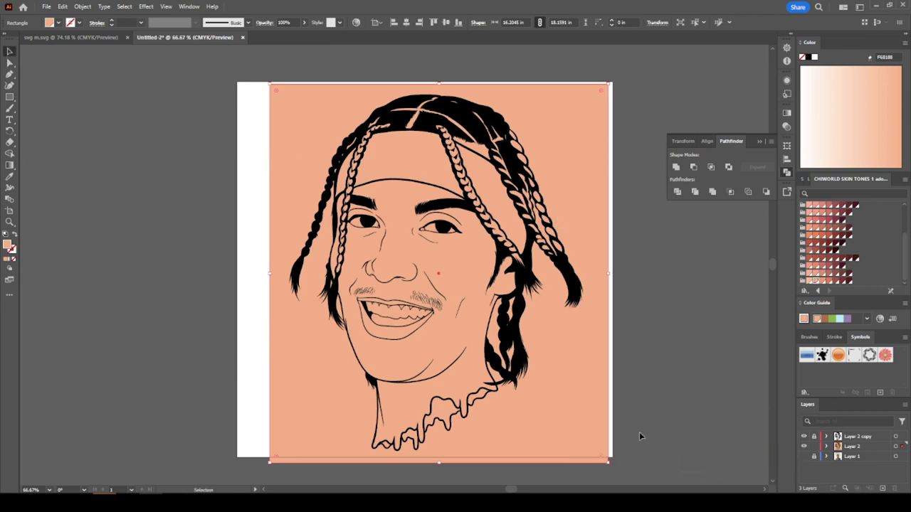
Group the rectangle with the line art, then delete the peach background in isolation mode.
{"action": "left_click_drag", "start_coordinate": [239, 87], "coordinate": [687, 248]}
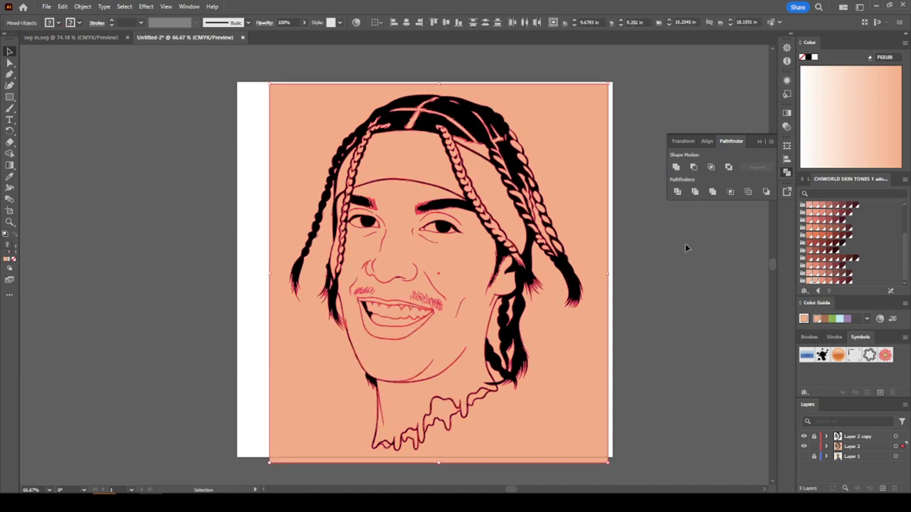
{"action": "left_click", "coordinate": [713, 193]}
{"action": "right_click", "coordinate": [608, 197]}
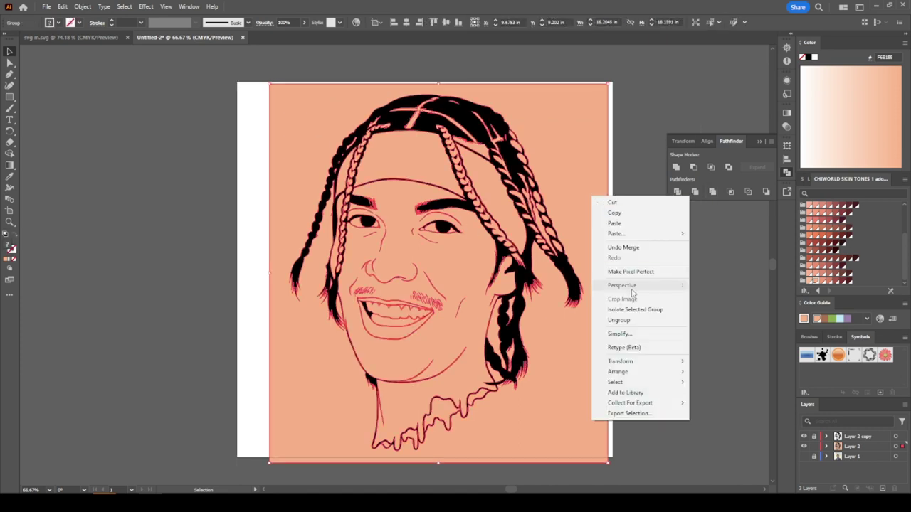
{"action": "left_click", "coordinate": [632, 311]}
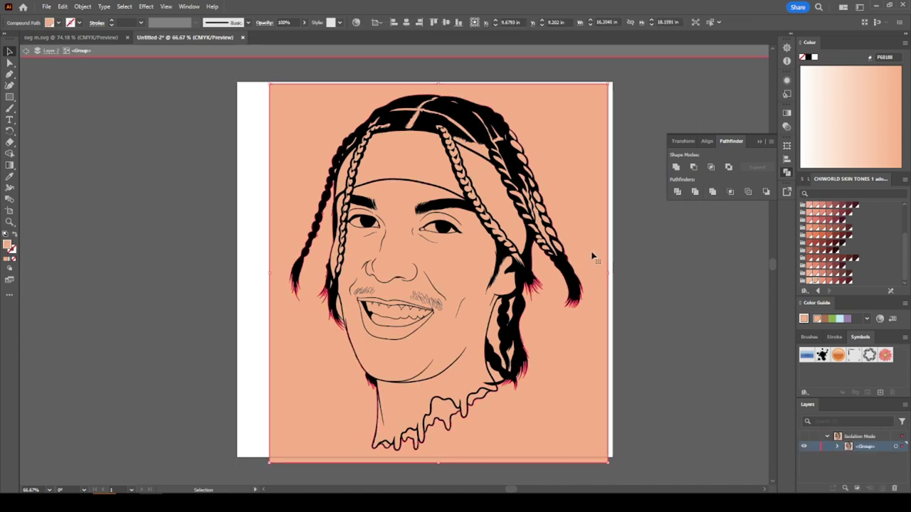
{"action": "key", "text": "Delete"}
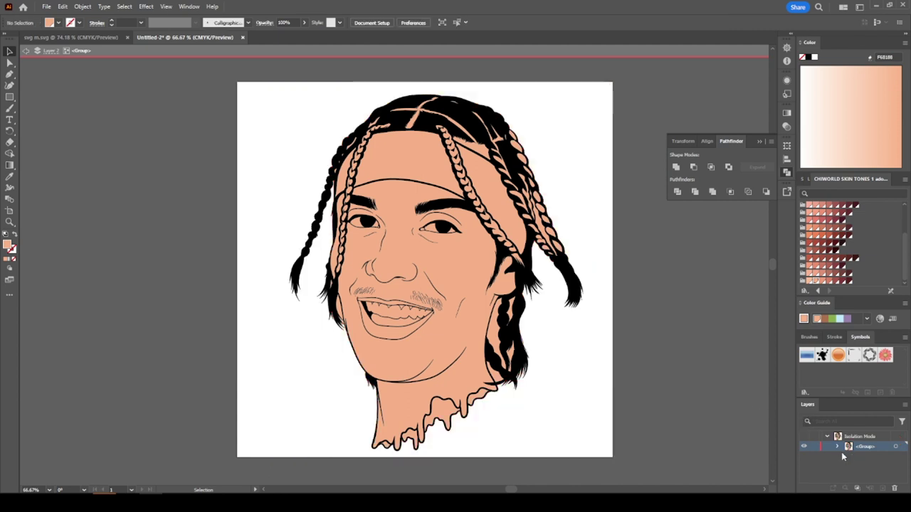
{"action": "double_click", "coordinate": [708, 418]}
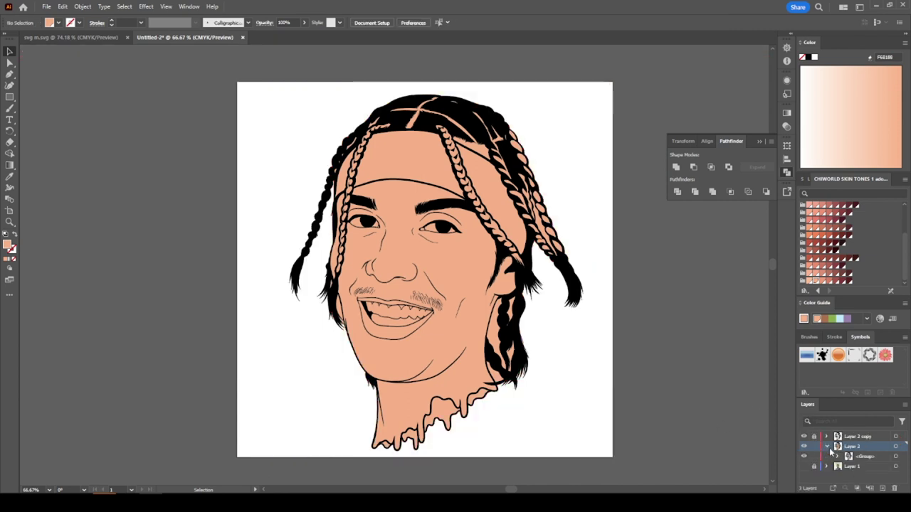
Isolate the portrait artwork group for editing.
{"action": "left_click", "coordinate": [836, 457]}
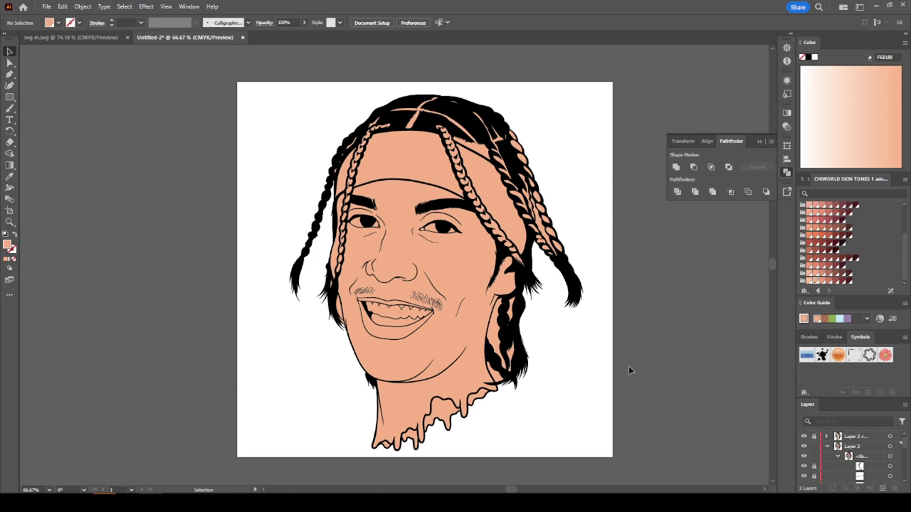
{"action": "scroll", "coordinate": [618, 354], "scroll_direction": "up", "scroll_amount": 2}
{"action": "right_click", "coordinate": [543, 247]}
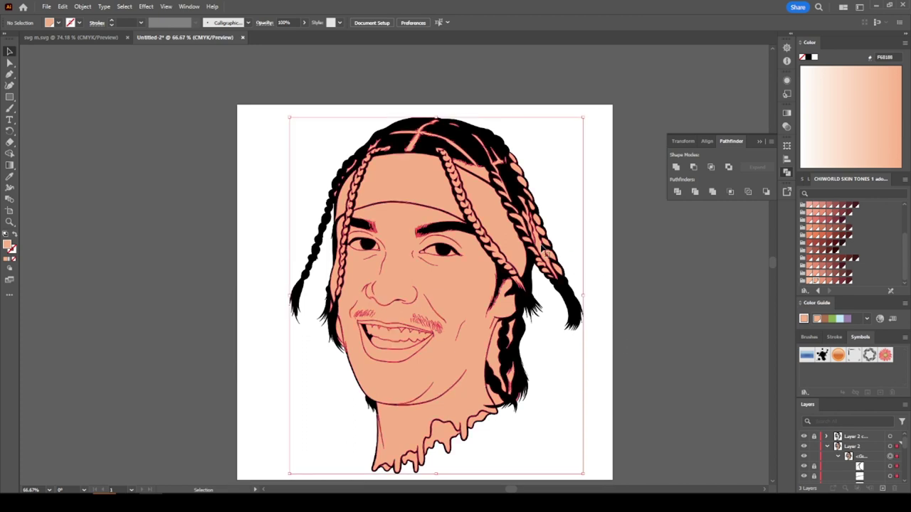
{"action": "left_click", "coordinate": [589, 373]}
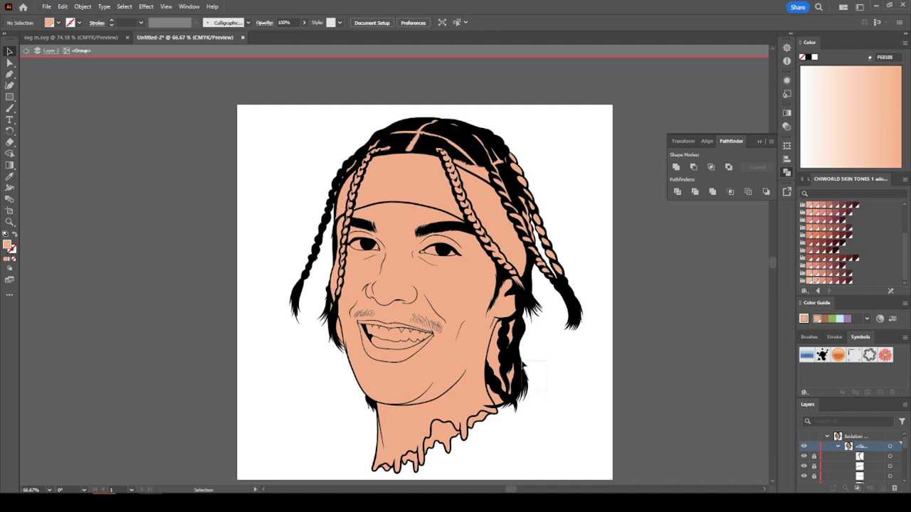
{"action": "left_click_drag", "start_coordinate": [523, 363], "coordinate": [499, 343]}
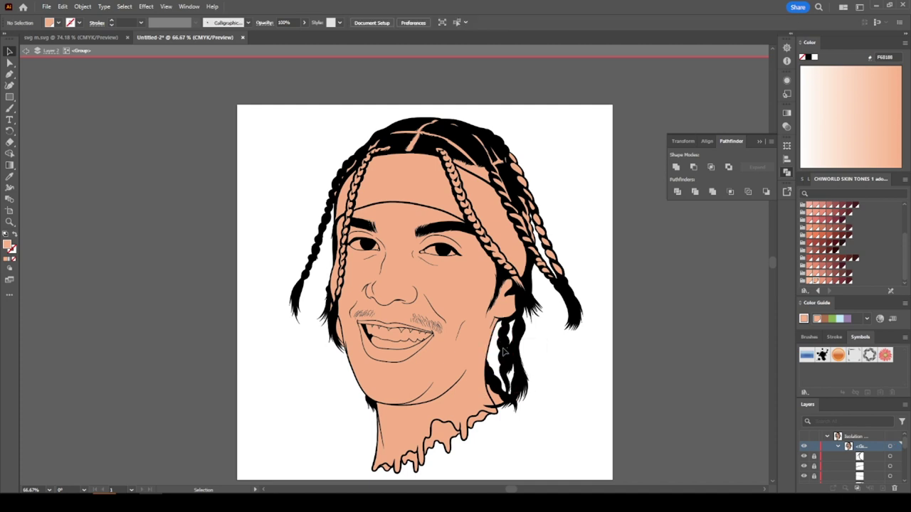
Fill a right-side braid dark charcoal 332C2E using the Color Picker.
{"action": "left_click", "coordinate": [504, 408]}
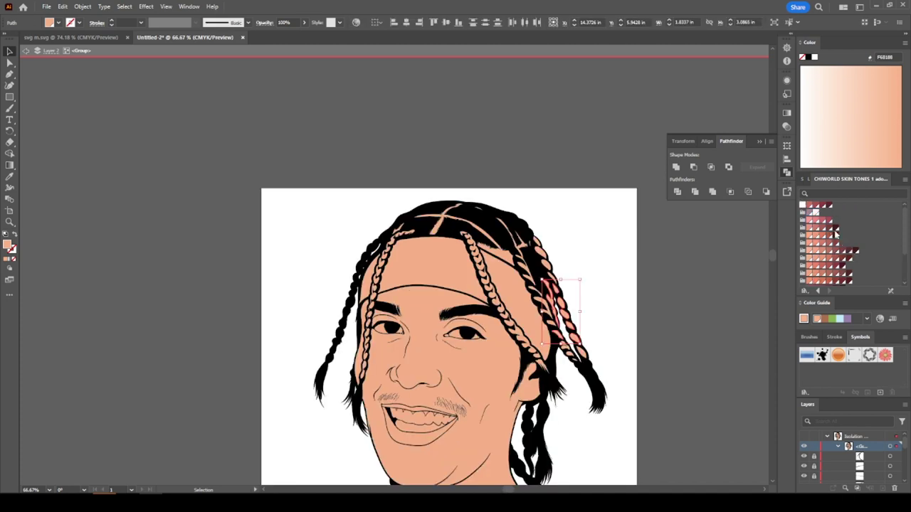
{"action": "left_click", "coordinate": [836, 233]}
{"action": "scroll", "coordinate": [610, 319], "scroll_direction": "up", "scroll_amount": 3}
{"action": "scroll", "coordinate": [711, 366], "scroll_direction": "down", "scroll_amount": 2}
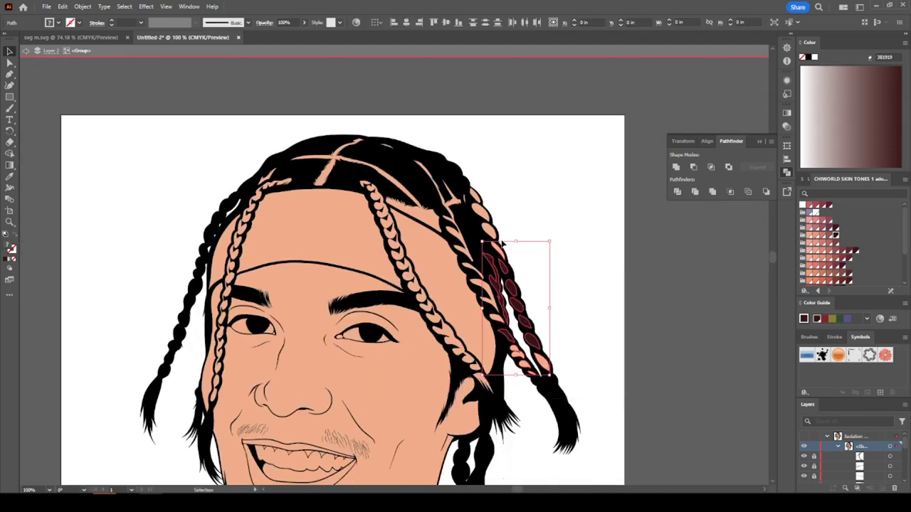
{"action": "double_click", "coordinate": [9, 245]}
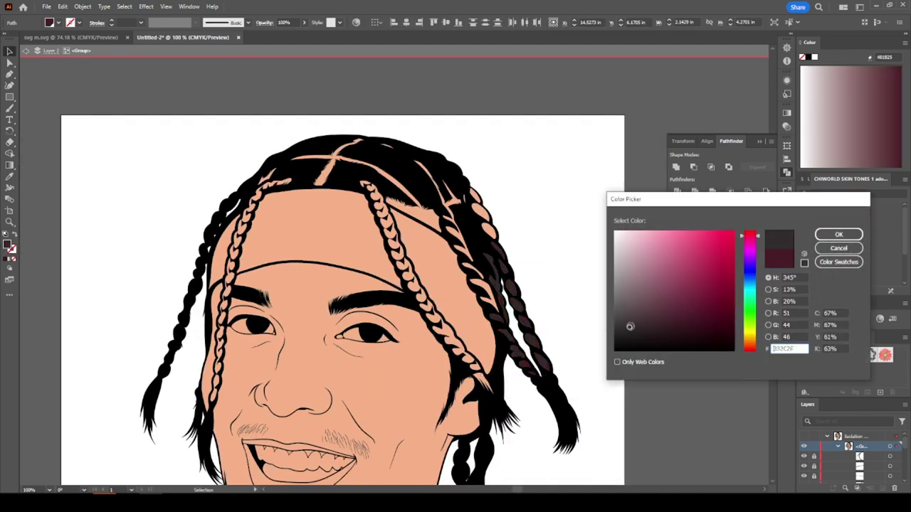
{"action": "key", "text": "Return"}
{"action": "key", "text": "ctrl+plus"}
Apply the charcoal fill to three more braids with the Eyedropper.
{"action": "left_click", "coordinate": [163, 228]}
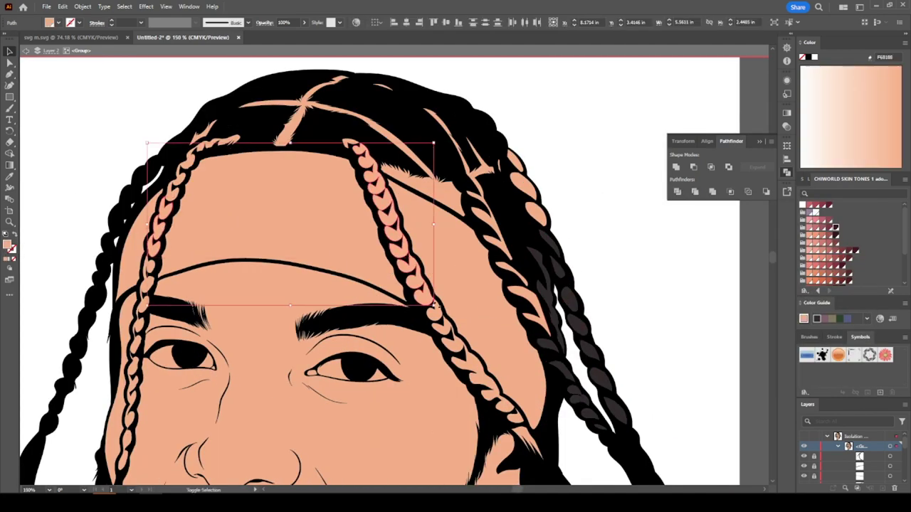
{"action": "left_click", "coordinate": [517, 426], "text": "shift"}
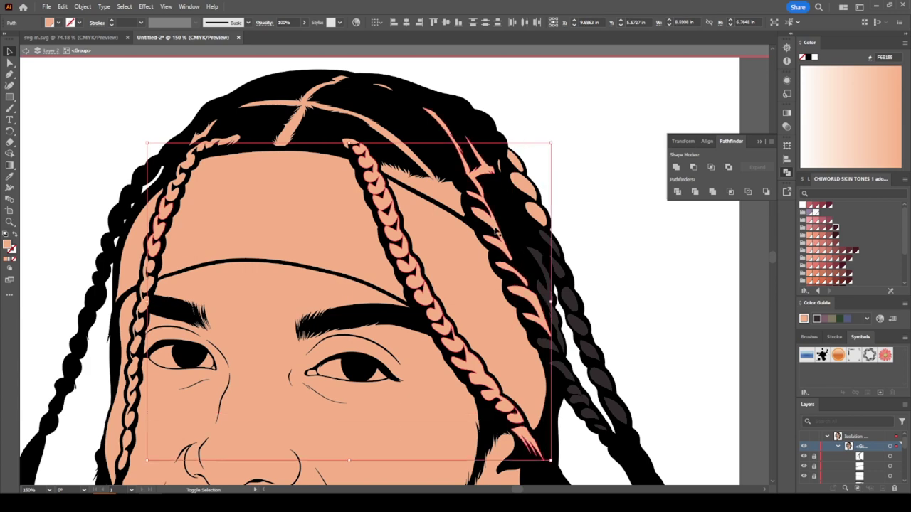
{"action": "left_click", "coordinate": [531, 192], "text": "shift"}
{"action": "key", "text": "i"}
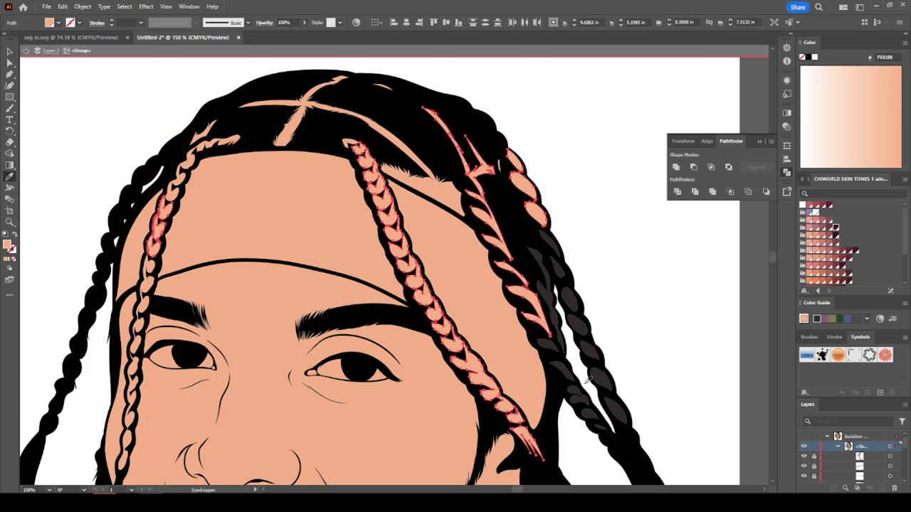
{"action": "left_click", "coordinate": [588, 383]}
{"action": "key", "text": "v"}
{"action": "left_click", "coordinate": [49, 69]}
{"action": "key", "text": "ctrl+0"}
{"action": "key", "text": "ctrl+1"}
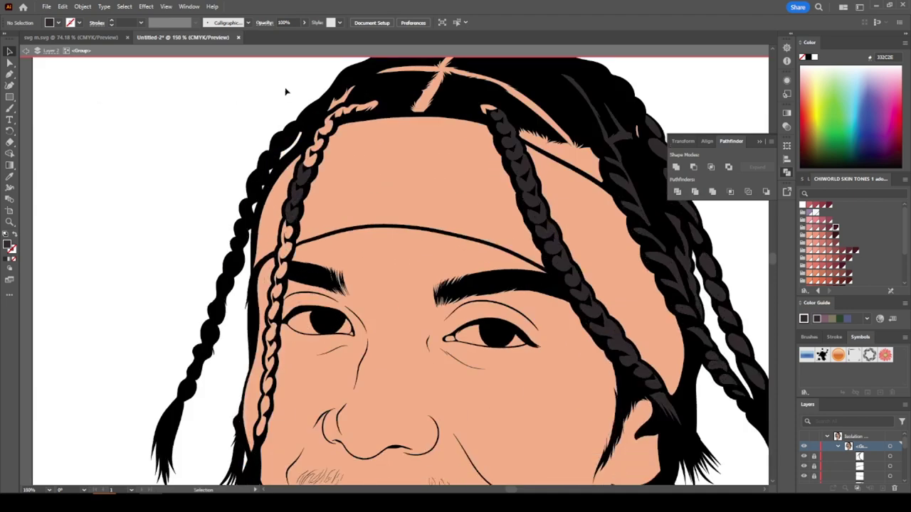
Recolour the left braid and both headband parts charcoal with the Eyedropper.
{"action": "left_click", "coordinate": [329, 120]}
{"action": "key", "text": "i"}
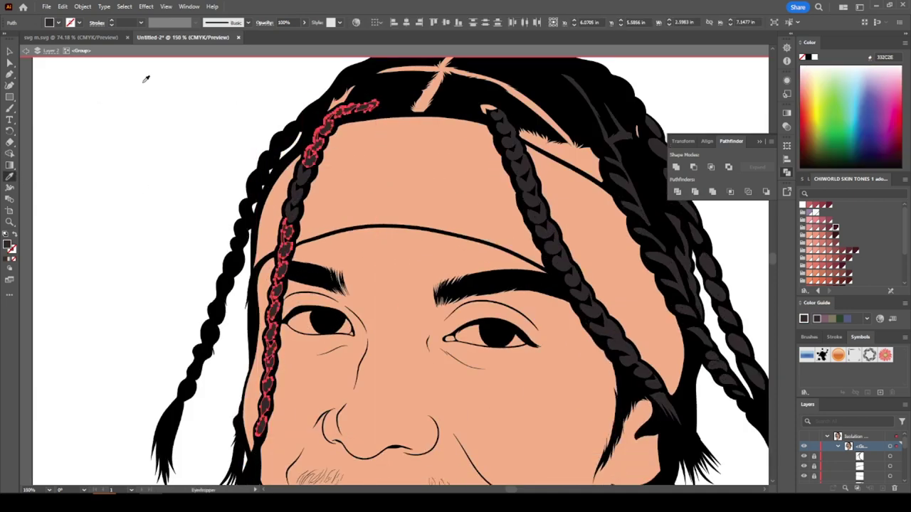
{"action": "key", "text": "v"}
{"action": "scroll", "coordinate": [101, 132], "scroll_direction": "up", "scroll_amount": 2}
{"action": "left_click", "coordinate": [488, 156]}
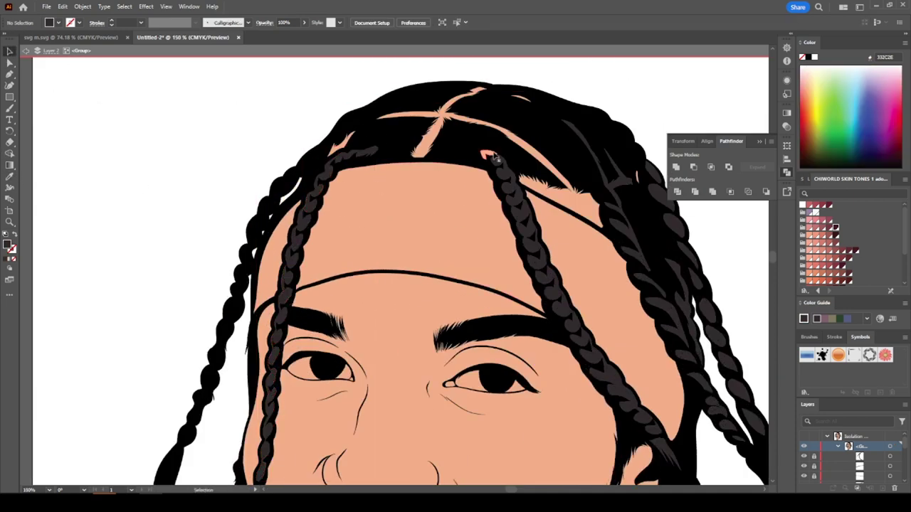
{"action": "left_click", "coordinate": [615, 279]}
{"action": "left_click", "coordinate": [267, 293], "text": "shift"}
{"action": "key", "text": "i"}
{"action": "left_click", "coordinate": [299, 235]}
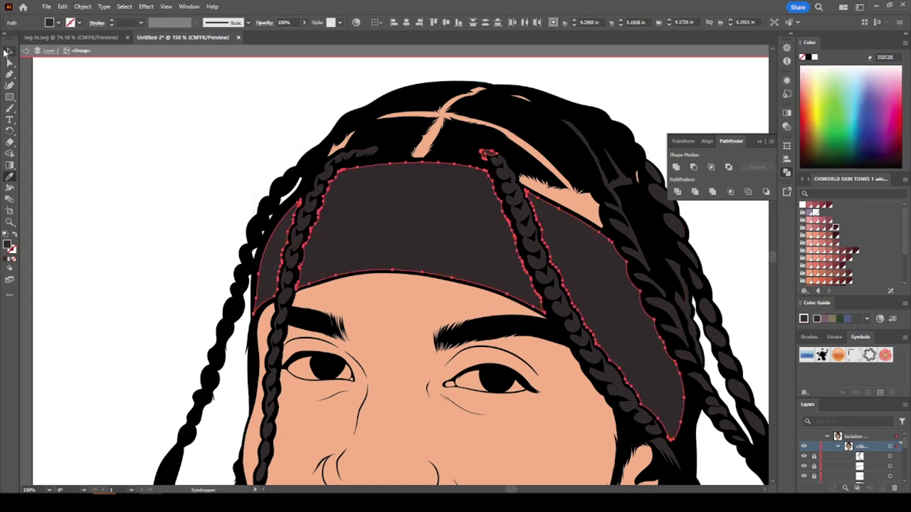
{"action": "key", "text": "ctrl+shift+a"}
{"action": "key", "text": "v"}
{"action": "key", "text": "ctrl+minus"}
{"action": "key", "text": "ctrl+minus"}
{"action": "key", "text": "ctrl+minus"}
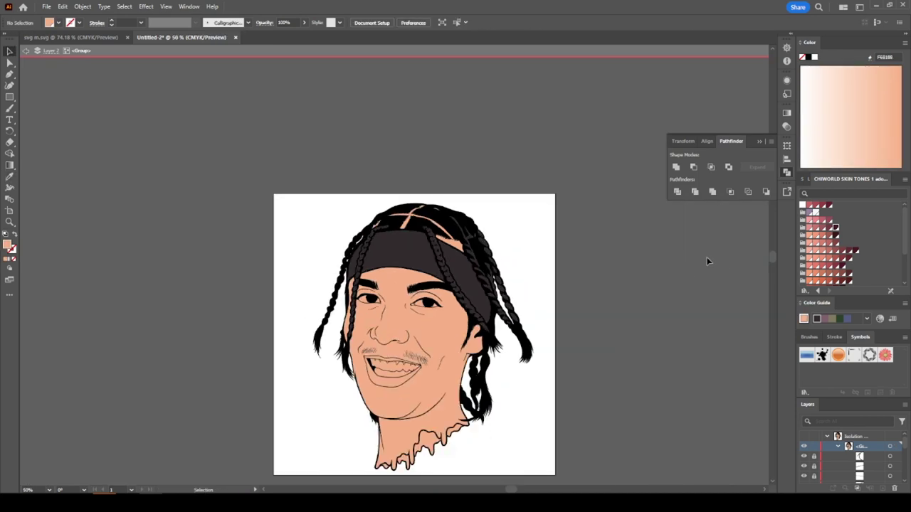
Fill the eye whites and the teeth white.
{"action": "key", "text": "ctrl+plus"}
{"action": "key", "text": "ctrl+plus"}
{"action": "left_click", "coordinate": [348, 223]}
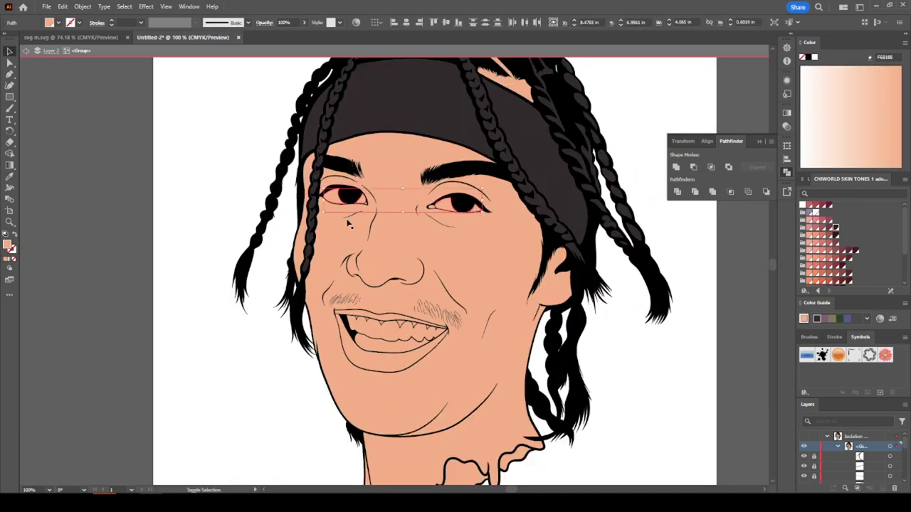
{"action": "left_click", "coordinate": [385, 329], "text": "shift"}
{"action": "left_click", "coordinate": [815, 212]}
{"action": "key", "text": "ctrl+shift+a"}
{"action": "key", "text": "ctrl+minus"}
{"action": "key", "text": "ctrl+minus"}
Fill the gaps between the upper teeth and the lower mouth shape light pink.
{"action": "key", "text": "ctrl+plus"}
{"action": "key", "text": "ctrl+plus"}
{"action": "key", "text": "ctrl+plus"}
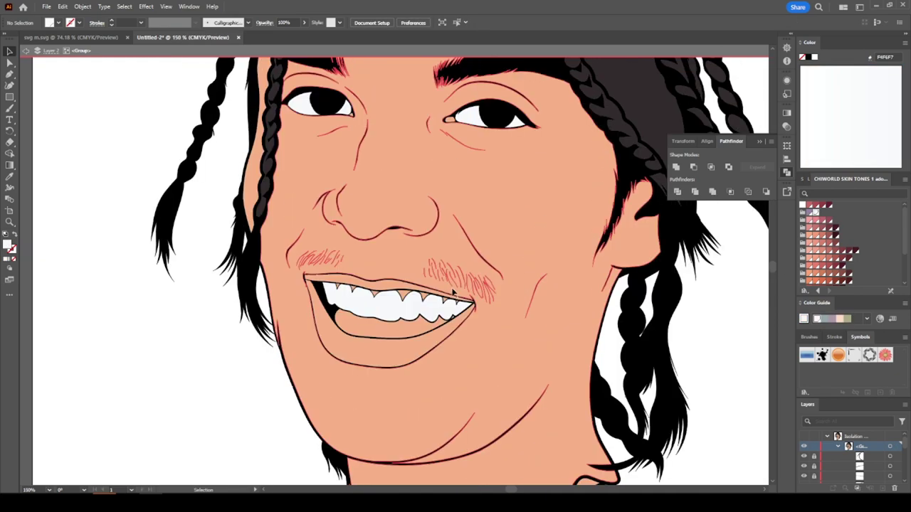
{"action": "key", "text": "ctrl+plus"}
{"action": "key", "text": "ctrl+plus"}
{"action": "key", "text": "ctrl+plus"}
{"action": "left_click", "coordinate": [528, 266]}
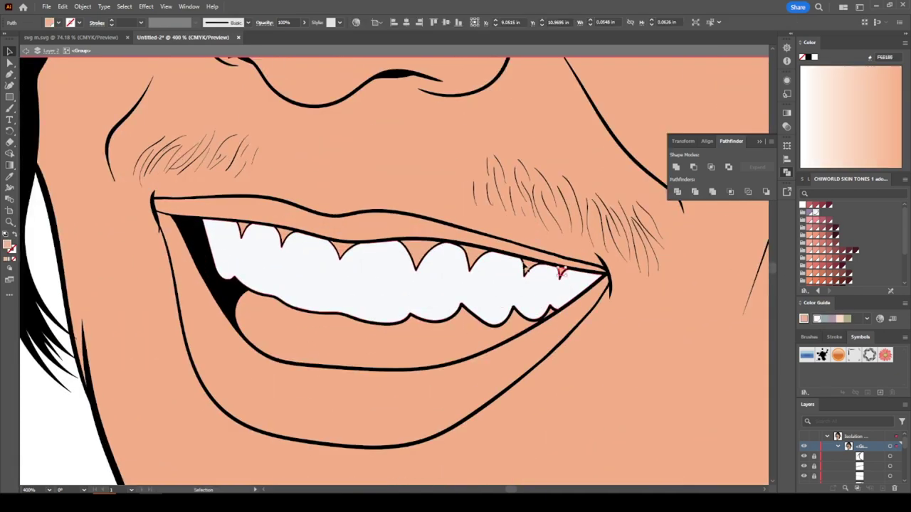
{"action": "left_click", "coordinate": [420, 249], "text": "shift"}
{"action": "left_click", "coordinate": [343, 251], "text": "shift"}
{"action": "left_click", "coordinate": [286, 237], "text": "shift"}
{"action": "left_click", "coordinate": [244, 229], "text": "shift"}
{"action": "left_click", "coordinate": [266, 304], "text": "shift"}
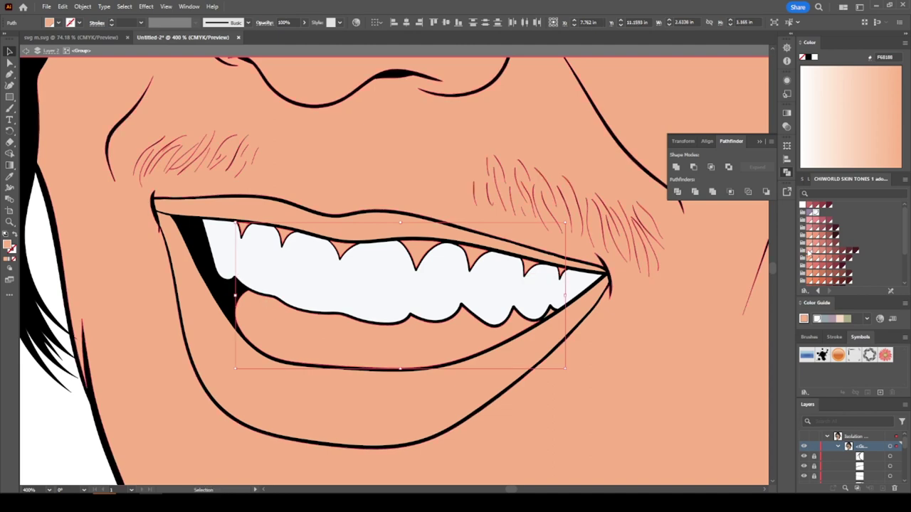
{"action": "left_click", "coordinate": [812, 210]}
{"action": "left_click", "coordinate": [818, 225]}
Colour the upper lip dark red and the lower lip pink.
{"action": "left_click", "coordinate": [358, 235]}
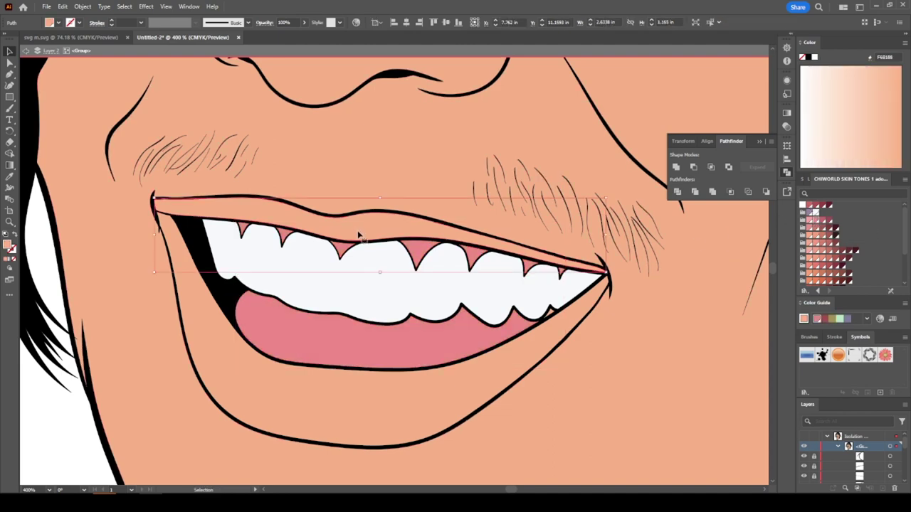
{"action": "left_click", "coordinate": [812, 210]}
{"action": "left_click", "coordinate": [417, 412]}
{"action": "left_click", "coordinate": [815, 225]}
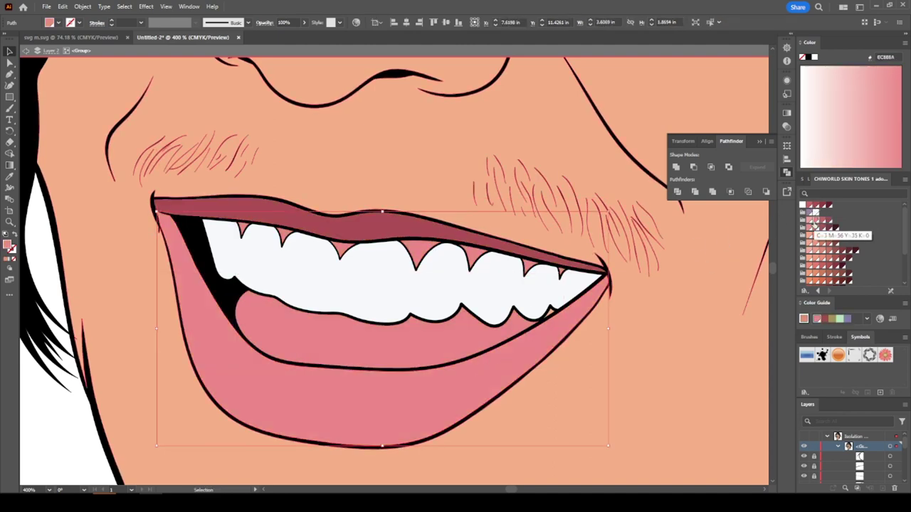
{"action": "left_click", "coordinate": [812, 214]}
{"action": "left_click", "coordinate": [816, 226]}
{"action": "left_click", "coordinate": [814, 223]}
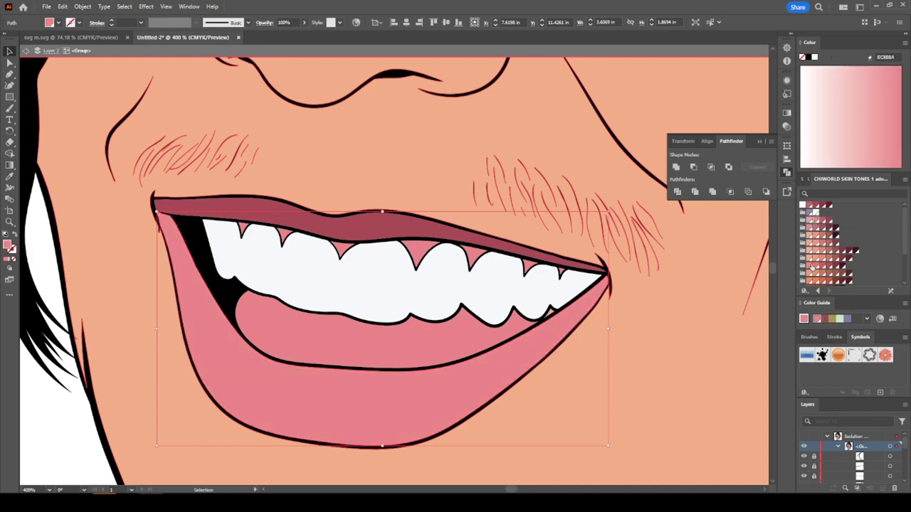
{"action": "left_click", "coordinate": [812, 266]}
{"action": "left_click", "coordinate": [815, 226]}
{"action": "left_click", "coordinate": [104, 429]}
{"action": "key", "text": "ctrl+minus"}
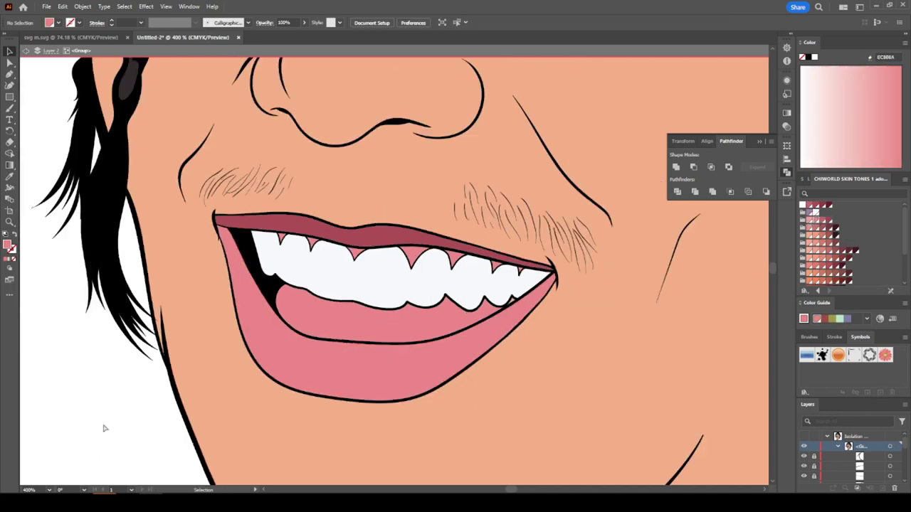
{"action": "key", "text": "ctrl+0"}
Give the small inner eye-corner shapes a skin-tone fill.
{"action": "key", "text": "ctrl+plus"}
{"action": "key", "text": "ctrl+plus"}
{"action": "key", "text": "ctrl+plus"}
{"action": "left_click", "coordinate": [470, 158]}
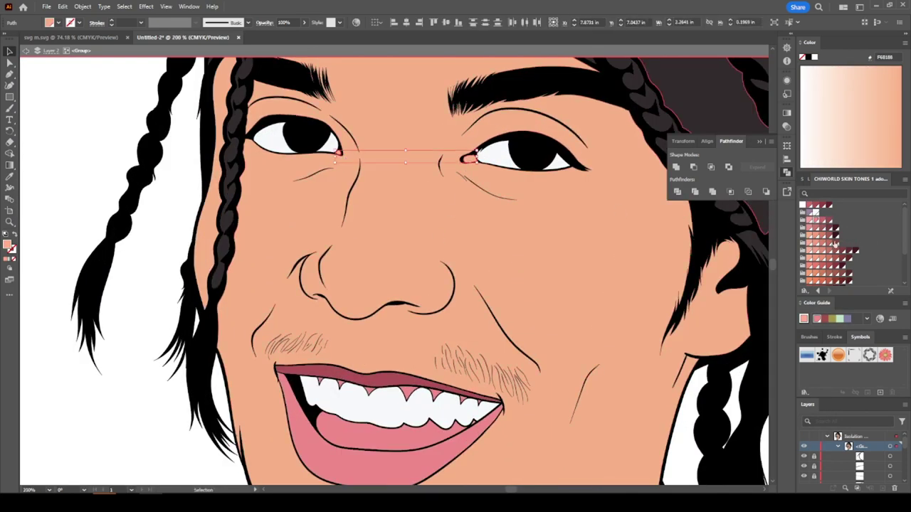
{"action": "left_click", "coordinate": [810, 208]}
{"action": "left_click", "coordinate": [41, 291]}
{"action": "key", "text": "ctrl+0"}
{"action": "key", "text": "ctrl+1"}
Select the small and large neck drip shapes.
{"action": "left_click", "coordinate": [520, 408]}
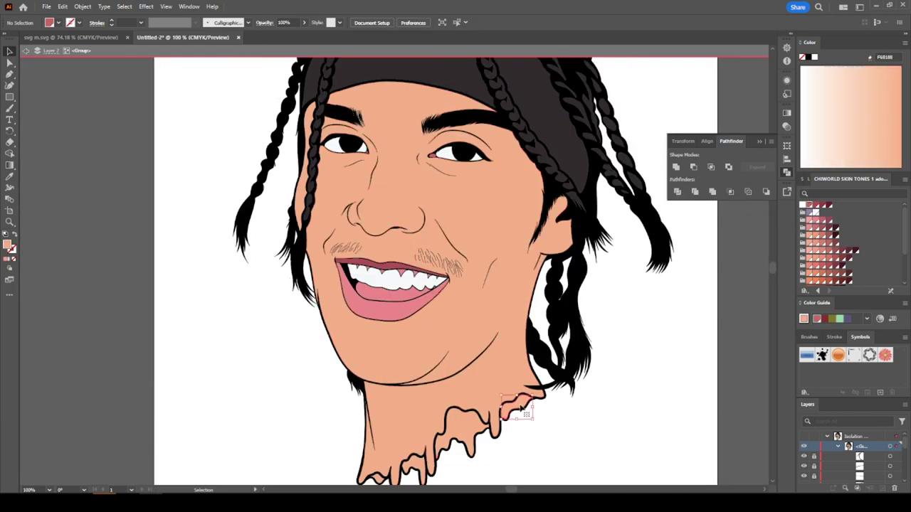
{"action": "left_click", "coordinate": [470, 427]}
{"action": "scroll", "coordinate": [829, 242], "scroll_direction": "down", "scroll_amount": 2}
Fill the neck drips dark reddish-brown and exit isolation mode.
{"action": "left_click", "coordinate": [837, 282]}
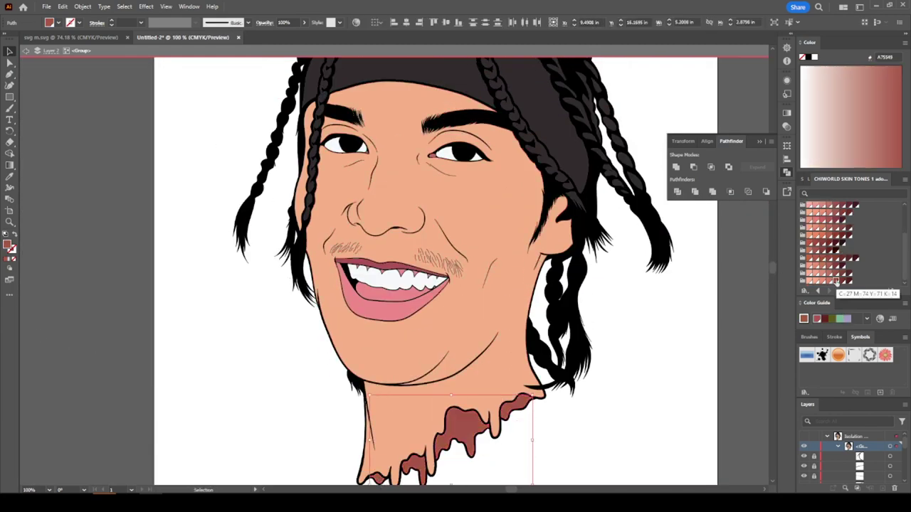
{"action": "left_click", "coordinate": [842, 281]}
{"action": "key", "text": "Escape"}
{"action": "key", "text": "ctrl+0"}
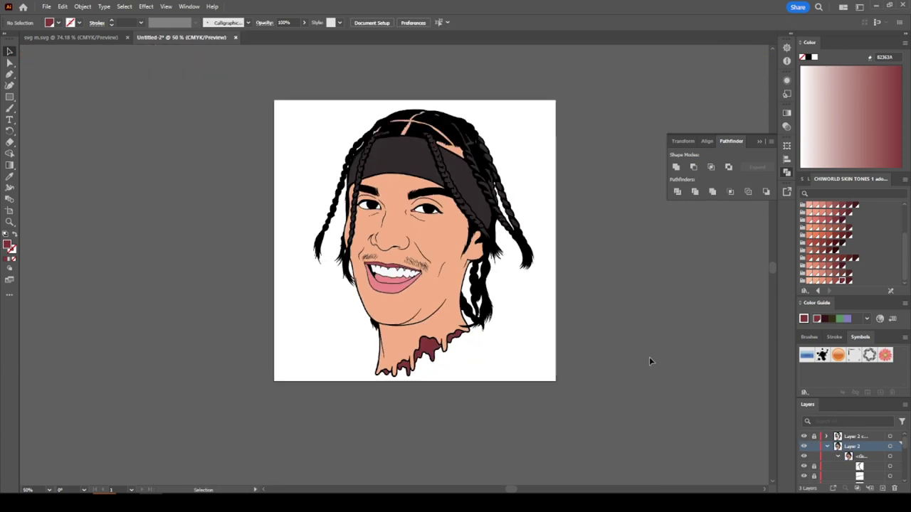
Duplicate Layer 2 and delete the copy's skin-coloured fills with the Magic Wand.
{"action": "left_click", "coordinate": [828, 450]}
{"action": "left_click_drag", "start_coordinate": [852, 446], "coordinate": [882, 489]}
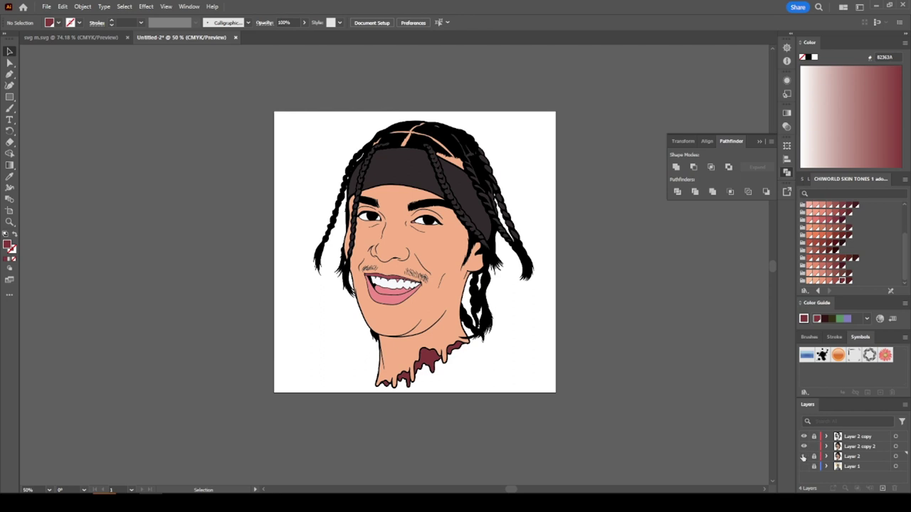
{"action": "key", "text": "ctrl+equal"}
{"action": "key", "text": "ctrl+equal"}
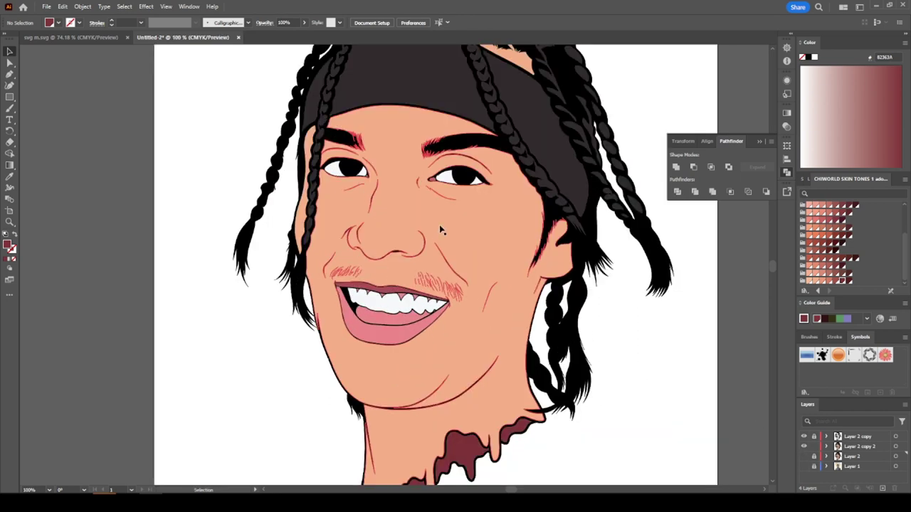
{"action": "key", "text": "y"}
{"action": "left_click", "coordinate": [467, 232]}
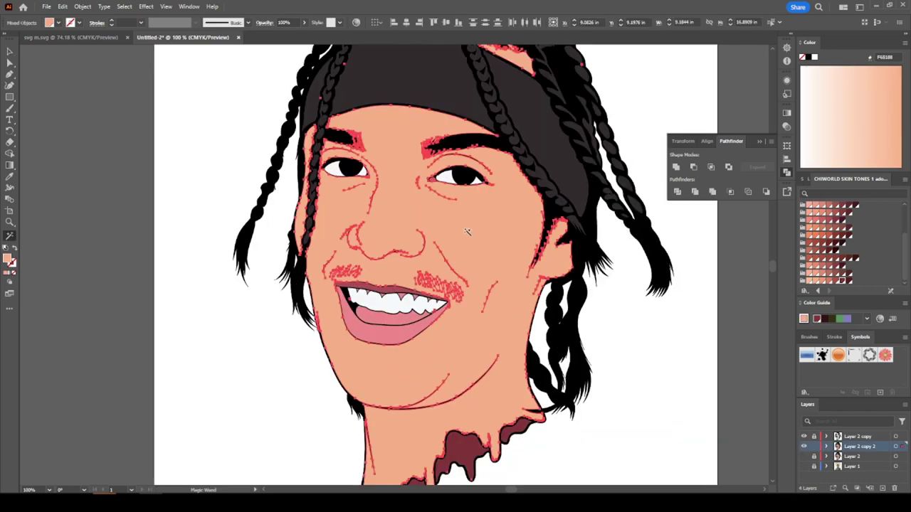
{"action": "key", "text": "Delete"}
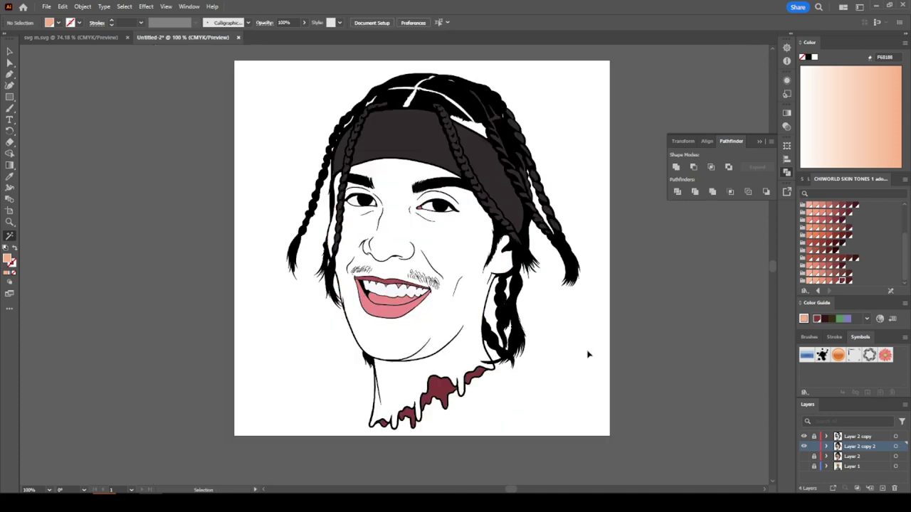
Turn the original skin layer's visibility back on so the face shows peach.
{"action": "key", "text": "ctrl+minus"}
{"action": "scroll", "coordinate": [566, 349], "scroll_direction": "up", "scroll_amount": 2}
{"action": "scroll", "coordinate": [579, 347], "scroll_direction": "up", "scroll_amount": 2}
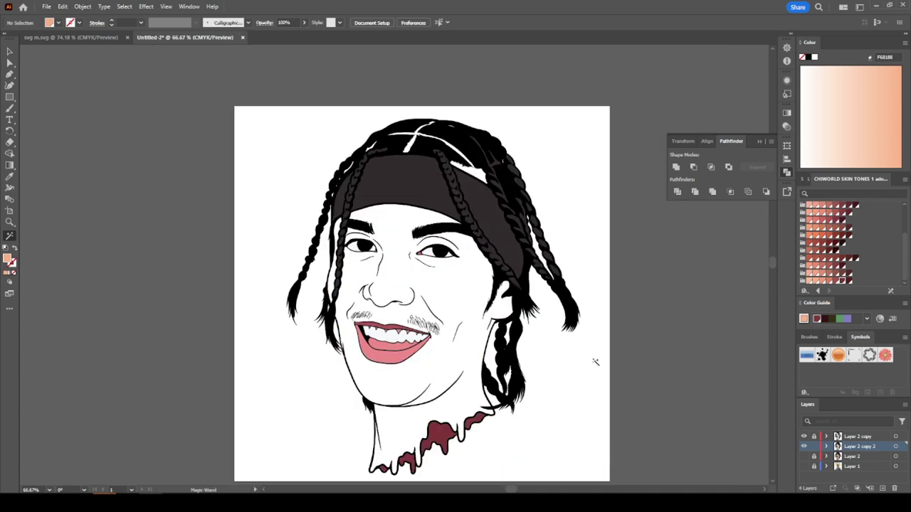
{"action": "left_click", "coordinate": [804, 457]}
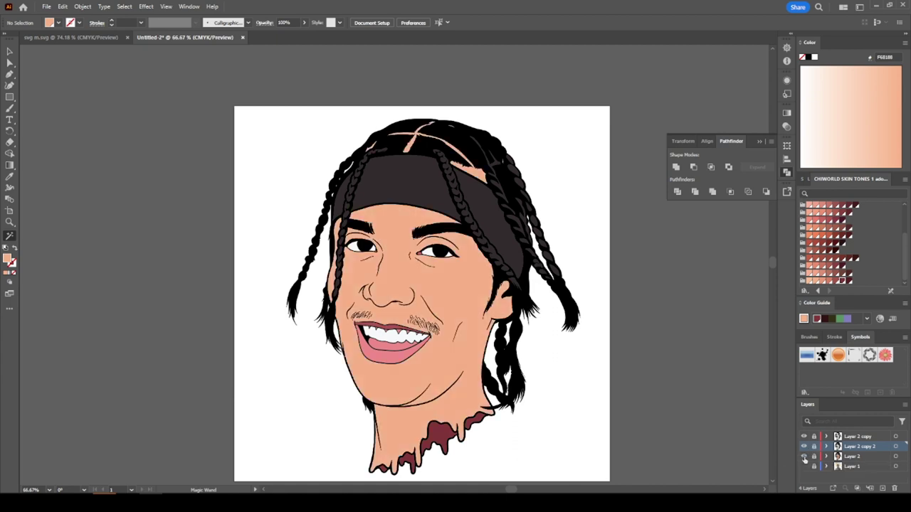
{"action": "key", "text": "ctrl+plus"}
{"action": "key", "text": "ctrl+plus"}
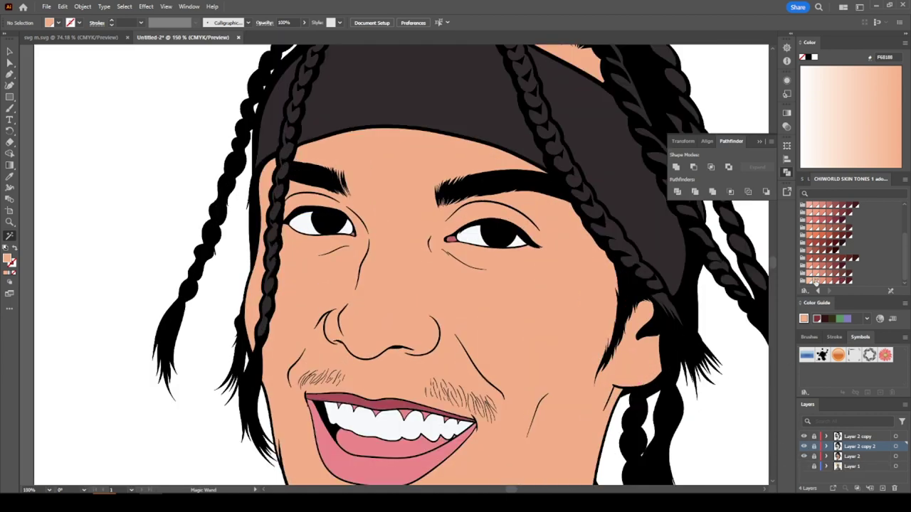
{"action": "left_click", "coordinate": [815, 281]}
Draw a scalp patch between the braids with the Pencil tool.
{"action": "scroll", "coordinate": [558, 336], "scroll_direction": "up", "scroll_amount": 2}
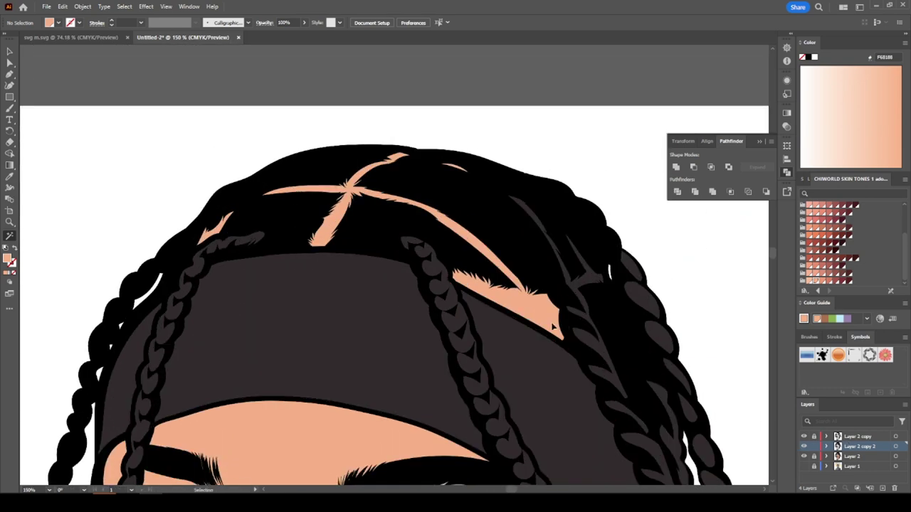
{"action": "scroll", "coordinate": [558, 336], "scroll_direction": "up", "scroll_amount": 4}
{"action": "scroll", "coordinate": [558, 337], "scroll_direction": "right", "scroll_amount": 3}
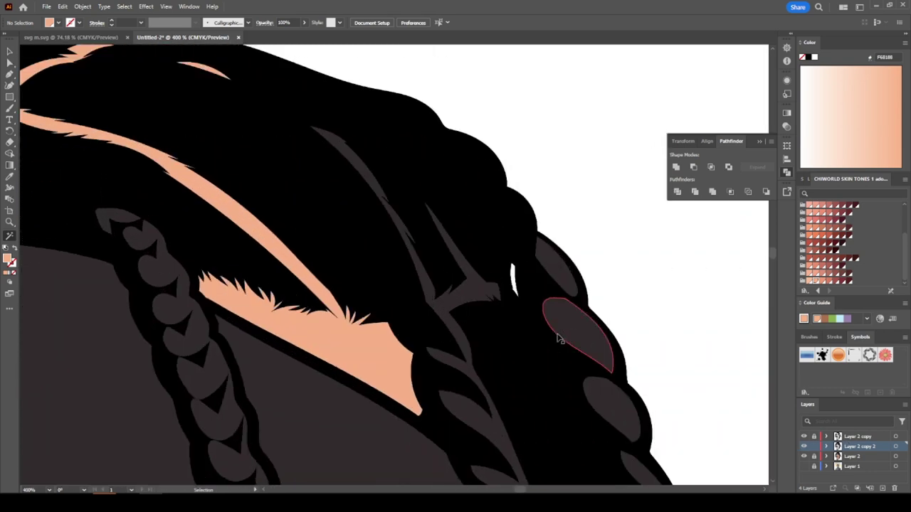
{"action": "key", "text": "y"}
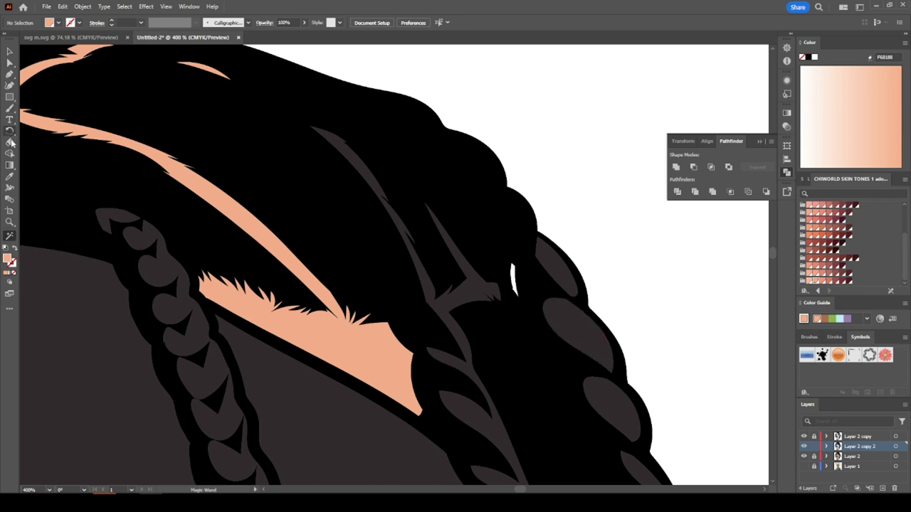
{"action": "left_click_drag", "start_coordinate": [9, 108], "coordinate": [43, 131]}
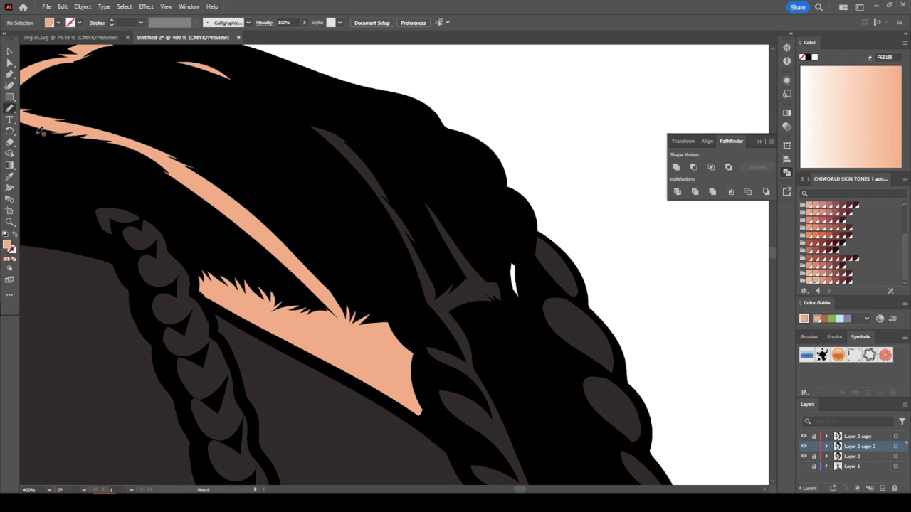
{"action": "mouse_move", "coordinate": [464, 328]}
{"action": "left_mouse_down"}
{"action": "mouse_move", "coordinate": [432, 271]}
{"action": "mouse_move", "coordinate": [504, 306]}
{"action": "left_mouse_up"}
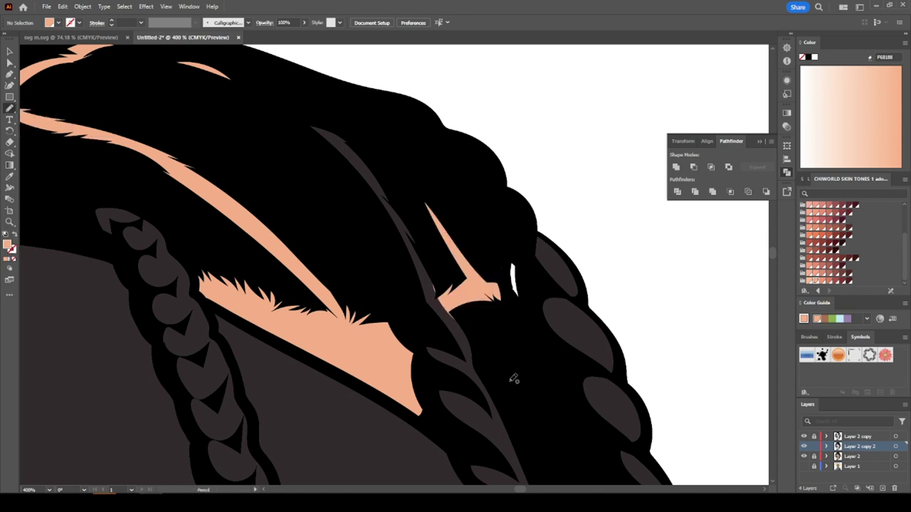
Undo the first patch and redraw it across the hair parting.
{"action": "scroll", "coordinate": [676, 478], "scroll_direction": "up", "scroll_amount": 3}
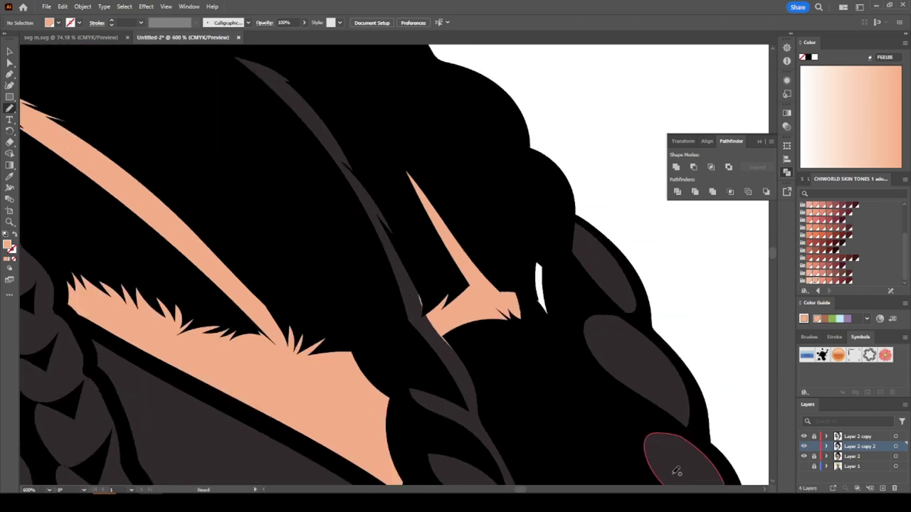
{"action": "key", "text": "ctrl+z"}
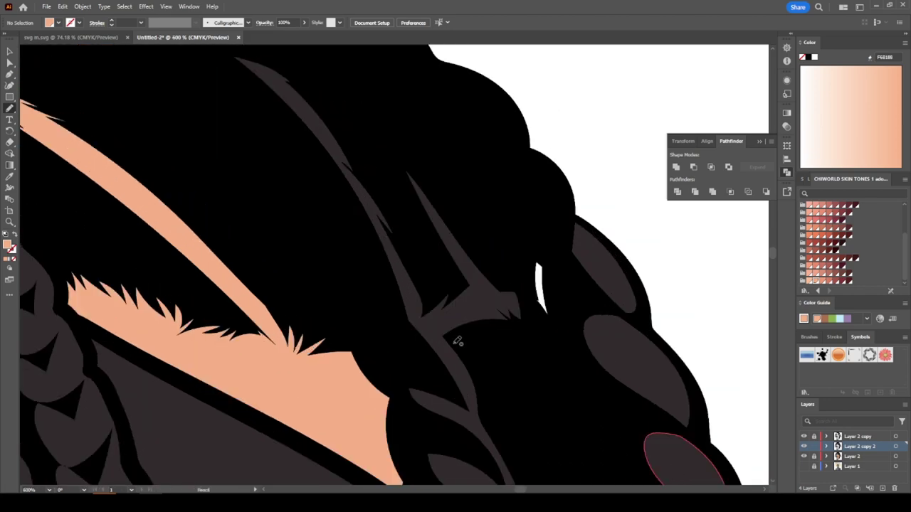
{"action": "mouse_move", "coordinate": [449, 336]}
{"action": "left_mouse_down"}
{"action": "mouse_move", "coordinate": [417, 224]}
{"action": "mouse_move", "coordinate": [477, 195]}
{"action": "mouse_move", "coordinate": [538, 341]}
{"action": "left_mouse_up"}
{"action": "key", "text": "ctrl+minus"}
{"action": "key", "text": "ctrl+minus"}
{"action": "key", "text": "ctrl+minus"}
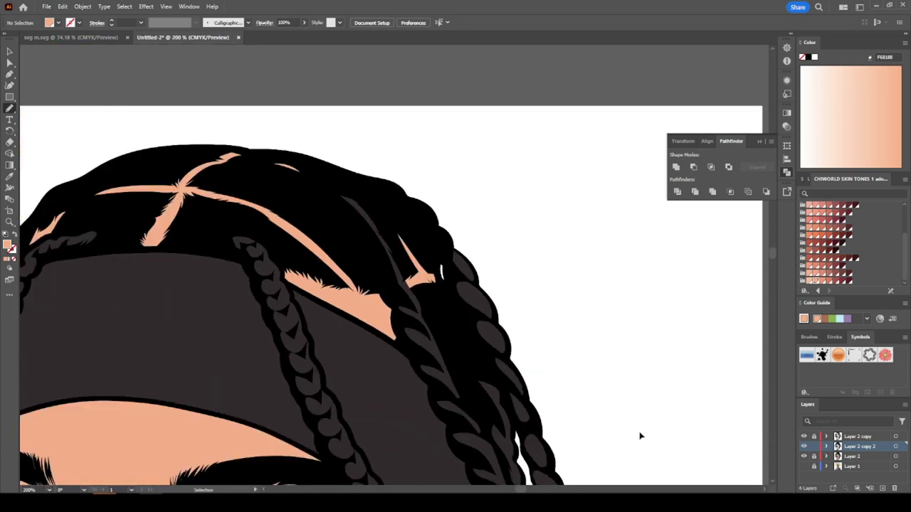
{"action": "key", "text": "ctrl+minus"}
{"action": "key", "text": "ctrl+minus"}
{"action": "key", "text": "ctrl+minus"}
{"action": "key", "text": "ctrl+minus"}
{"action": "left_click_drag", "start_coordinate": [594, 390], "coordinate": [640, 368]}
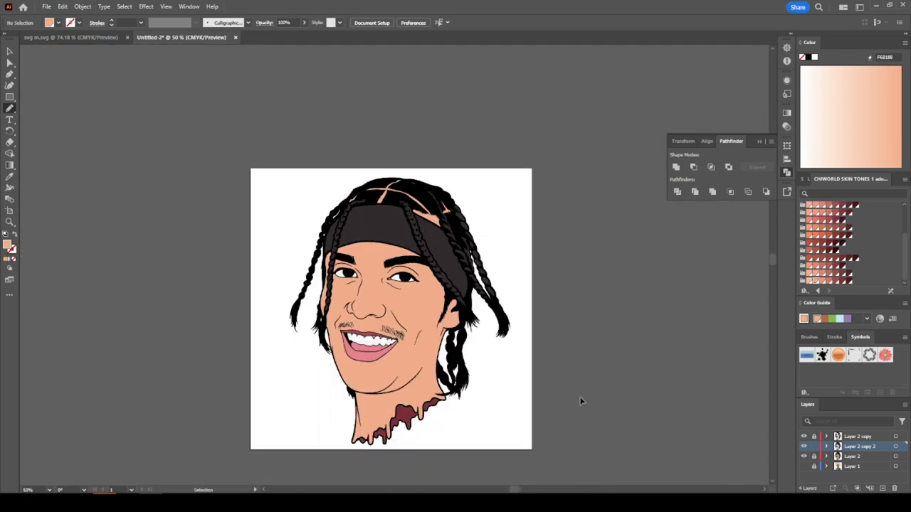
{"action": "key", "text": "ctrl+plus"}
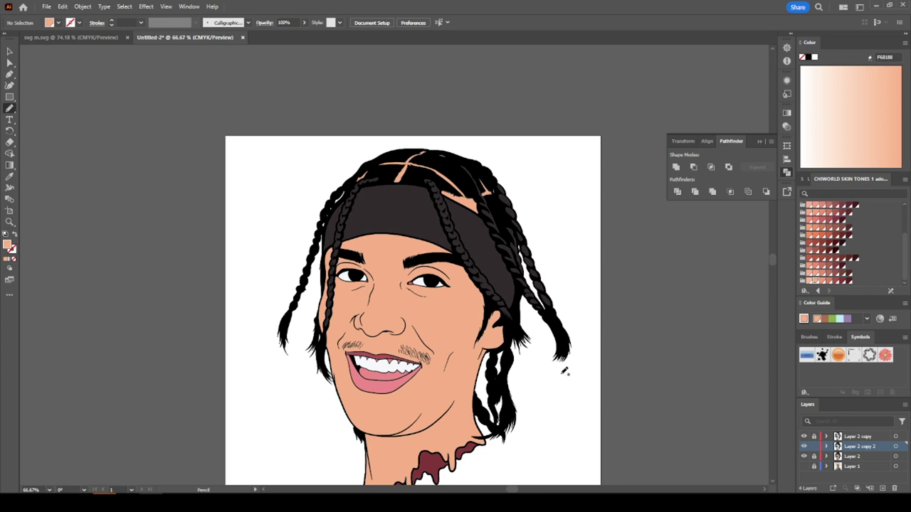
Add a new layer above Layer 2 and pick the darker D97F61 skin tone.
{"action": "left_click", "coordinate": [851, 457]}
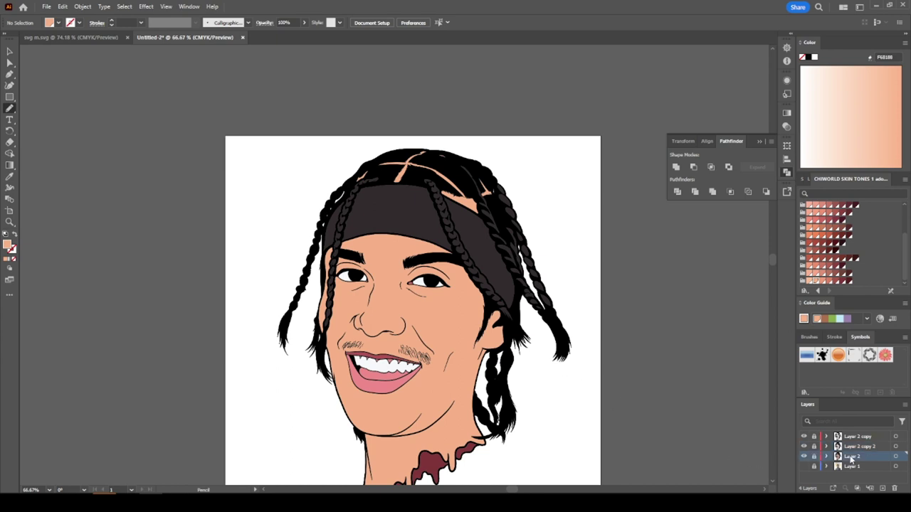
{"action": "left_click", "coordinate": [882, 488]}
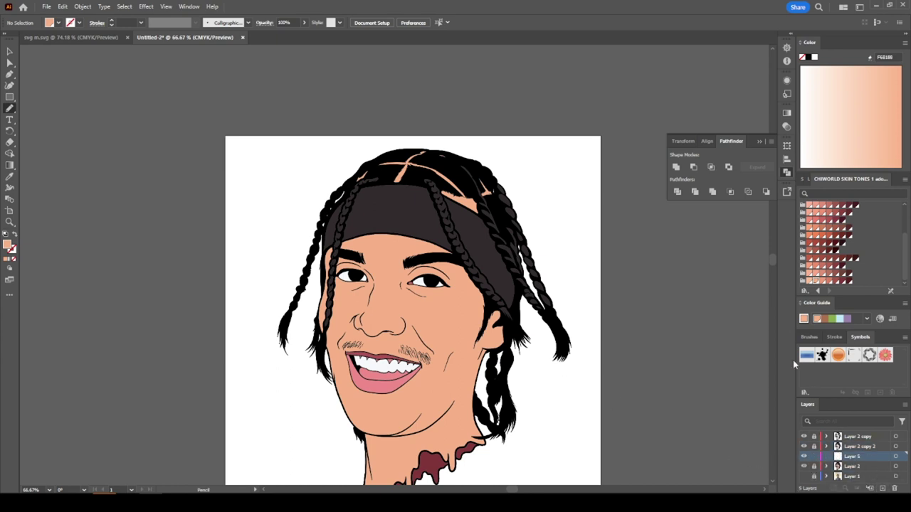
{"action": "left_click", "coordinate": [829, 282]}
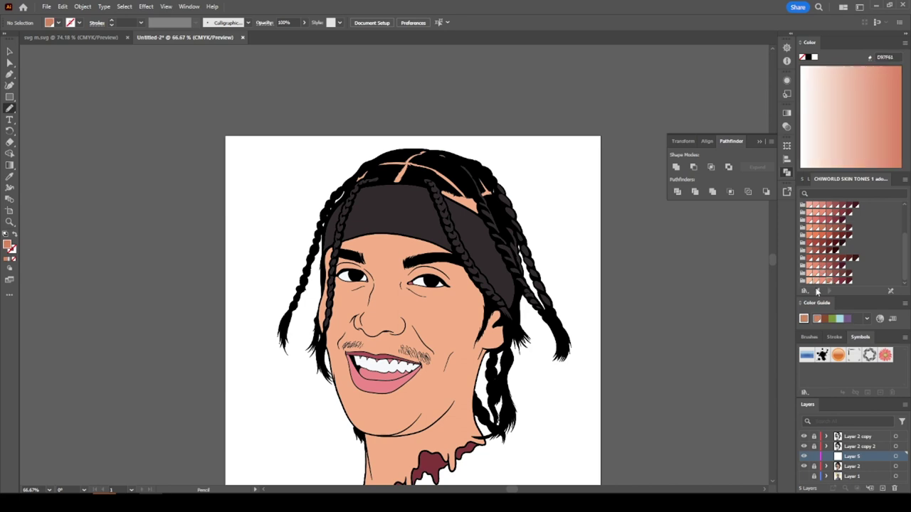
{"action": "scroll", "coordinate": [432, 361], "scroll_direction": "up", "scroll_amount": 1}
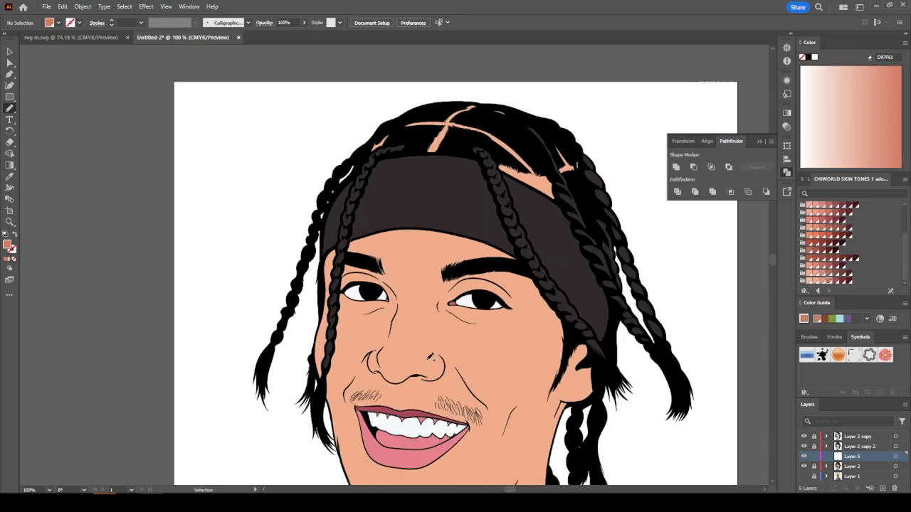
{"action": "scroll", "coordinate": [427, 358], "scroll_direction": "up", "scroll_amount": 1}
{"action": "scroll", "coordinate": [427, 354], "scroll_direction": "up", "scroll_amount": 1}
{"action": "scroll", "coordinate": [429, 349], "scroll_direction": "up", "scroll_amount": 1}
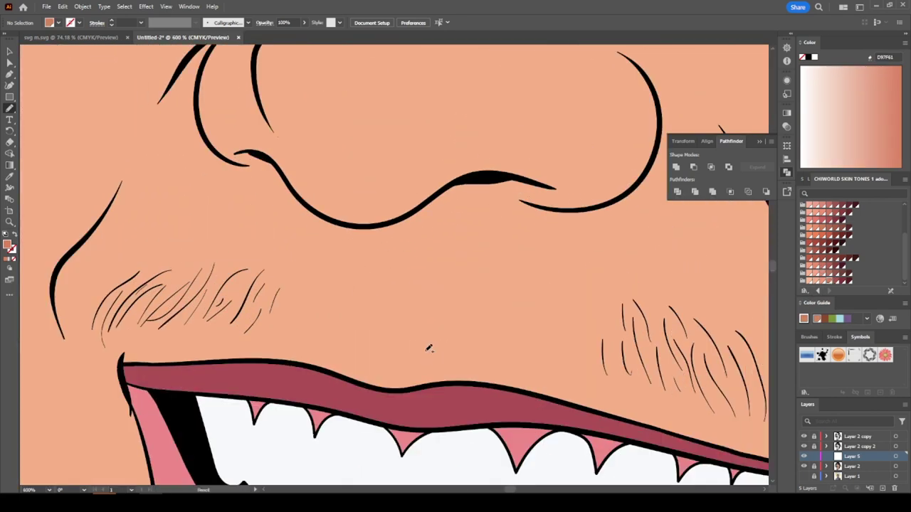
{"action": "scroll", "coordinate": [430, 348], "scroll_direction": "up", "scroll_amount": 1}
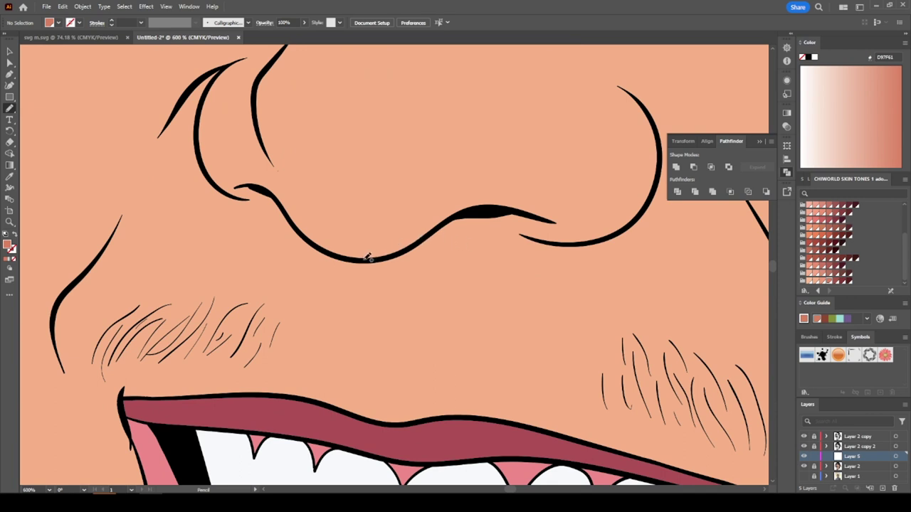
Pencil shadow shapes under the nose, under the right eye and along its eyelid crease.
{"action": "left_click_drag", "start_coordinate": [368, 258], "coordinate": [647, 205]}
{"action": "mouse_move", "coordinate": [645, 238]}
{"action": "left_mouse_down"}
{"action": "mouse_move", "coordinate": [587, 277]}
{"action": "mouse_move", "coordinate": [486, 292]}
{"action": "mouse_move", "coordinate": [435, 325]}
{"action": "mouse_move", "coordinate": [349, 316]}
{"action": "mouse_move", "coordinate": [391, 307]}
{"action": "mouse_move", "coordinate": [338, 276]}
{"action": "mouse_move", "coordinate": [303, 232]}
{"action": "mouse_move", "coordinate": [364, 252]}
{"action": "mouse_move", "coordinate": [406, 245]}
{"action": "left_mouse_up"}
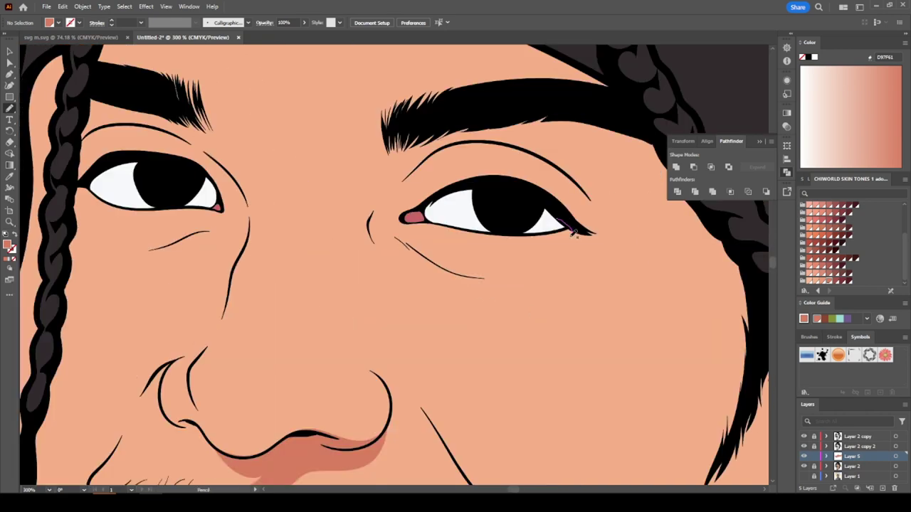
{"action": "mouse_move", "coordinate": [574, 233]}
{"action": "left_mouse_down"}
{"action": "mouse_move", "coordinate": [533, 258]}
{"action": "mouse_move", "coordinate": [477, 264]}
{"action": "mouse_move", "coordinate": [433, 249]}
{"action": "mouse_move", "coordinate": [490, 279]}
{"action": "mouse_move", "coordinate": [610, 243]}
{"action": "mouse_move", "coordinate": [667, 244]}
{"action": "mouse_move", "coordinate": [680, 180]}
{"action": "mouse_move", "coordinate": [663, 143]}
{"action": "mouse_move", "coordinate": [626, 189]}
{"action": "mouse_move", "coordinate": [541, 147]}
{"action": "mouse_move", "coordinate": [484, 139]}
{"action": "mouse_move", "coordinate": [563, 187]}
{"action": "left_mouse_up"}
{"action": "left_click_drag", "start_coordinate": [526, 147], "coordinate": [450, 148]}
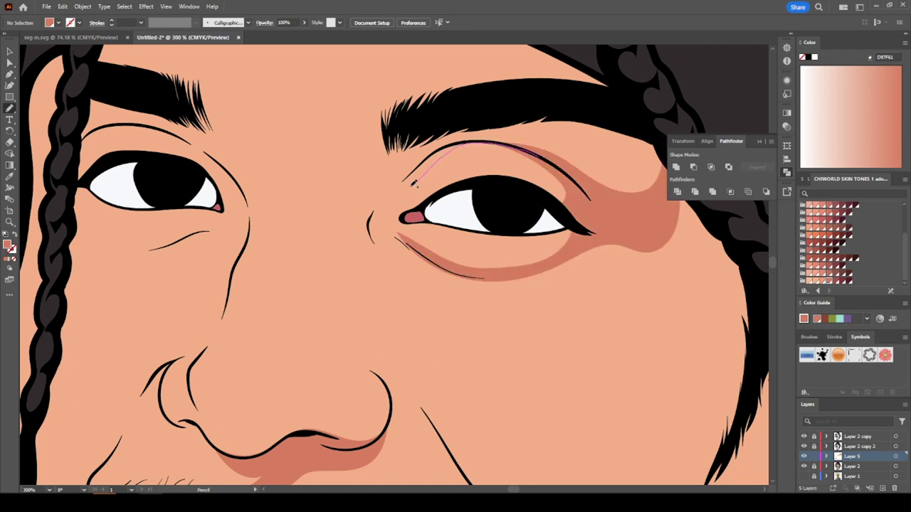
Draw D97F61 shadows along the eyelid crease, at the left eye corner and down the nose side.
{"action": "mouse_move", "coordinate": [414, 184]}
{"action": "left_mouse_down"}
{"action": "mouse_move", "coordinate": [388, 196]}
{"action": "mouse_move", "coordinate": [382, 142]}
{"action": "mouse_move", "coordinate": [470, 107]}
{"action": "mouse_move", "coordinate": [561, 104]}
{"action": "mouse_move", "coordinate": [516, 136]}
{"action": "left_mouse_up"}
{"action": "scroll", "coordinate": [515, 135], "scroll_direction": "up", "scroll_amount": 1}
{"action": "mouse_move", "coordinate": [329, 286]}
{"action": "left_mouse_down"}
{"action": "mouse_move", "coordinate": [345, 308]}
{"action": "mouse_move", "coordinate": [235, 352]}
{"action": "mouse_move", "coordinate": [252, 361]}
{"action": "mouse_move", "coordinate": [360, 334]}
{"action": "mouse_move", "coordinate": [368, 294]}
{"action": "mouse_move", "coordinate": [349, 266]}
{"action": "mouse_move", "coordinate": [377, 317]}
{"action": "mouse_move", "coordinate": [377, 379]}
{"action": "mouse_move", "coordinate": [391, 264]}
{"action": "mouse_move", "coordinate": [306, 167]}
{"action": "mouse_move", "coordinate": [187, 130]}
{"action": "mouse_move", "coordinate": [244, 173]}
{"action": "mouse_move", "coordinate": [215, 190]}
{"action": "mouse_move", "coordinate": [295, 260]}
{"action": "left_mouse_up"}
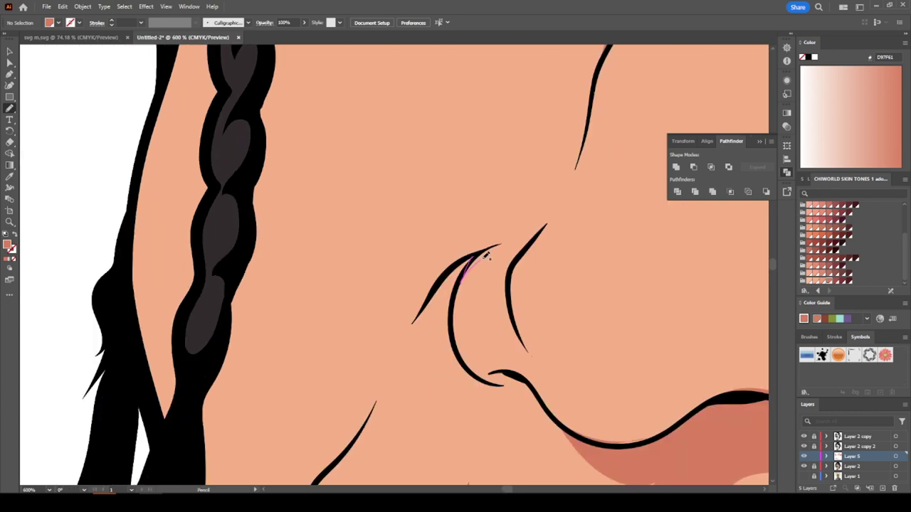
{"action": "mouse_move", "coordinate": [485, 255]}
{"action": "left_mouse_down"}
{"action": "mouse_move", "coordinate": [520, 261]}
{"action": "mouse_move", "coordinate": [569, 192]}
{"action": "mouse_move", "coordinate": [439, 247]}
{"action": "left_mouse_up"}
{"action": "mouse_move", "coordinate": [383, 302]}
{"action": "left_mouse_down"}
{"action": "mouse_move", "coordinate": [350, 349]}
{"action": "mouse_move", "coordinate": [324, 469]}
{"action": "mouse_move", "coordinate": [481, 247]}
{"action": "left_mouse_up"}
Add shadows beside the moustache, up the cheek line and near the brow.
{"action": "key", "text": "ctrl+minus"}
{"action": "key", "text": "ctrl+minus"}
{"action": "left_click_drag", "start_coordinate": [456, 352], "coordinate": [487, 404]}
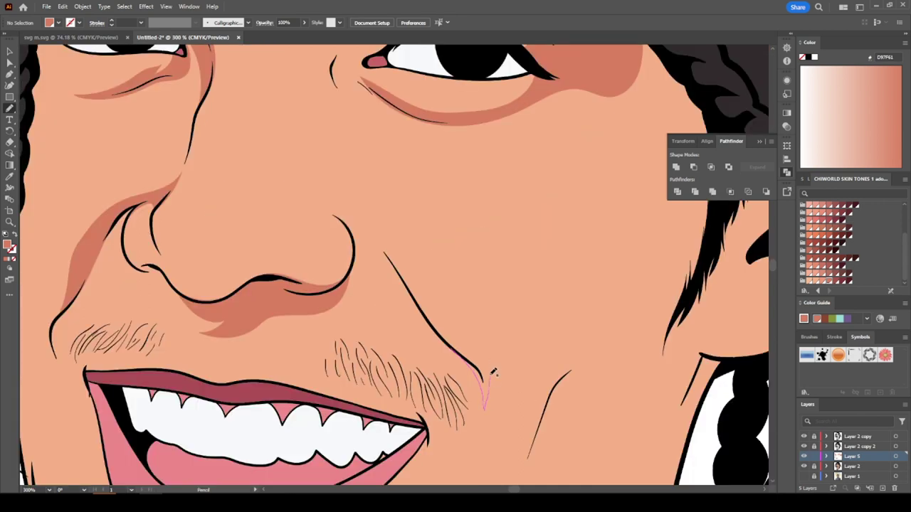
{"action": "mouse_move", "coordinate": [490, 368]}
{"action": "left_mouse_down"}
{"action": "mouse_move", "coordinate": [375, 233]}
{"action": "mouse_move", "coordinate": [413, 301]}
{"action": "mouse_move", "coordinate": [460, 346]}
{"action": "mouse_move", "coordinate": [487, 402]}
{"action": "left_mouse_up"}
{"action": "key", "text": "ctrl+plus"}
{"action": "scroll", "coordinate": [449, 201], "scroll_direction": "up", "scroll_amount": 5}
{"action": "mouse_move", "coordinate": [458, 189]}
{"action": "left_mouse_down"}
{"action": "mouse_move", "coordinate": [452, 181]}
{"action": "mouse_move", "coordinate": [462, 167]}
{"action": "mouse_move", "coordinate": [419, 229]}
{"action": "mouse_move", "coordinate": [412, 260]}
{"action": "mouse_move", "coordinate": [425, 288]}
{"action": "mouse_move", "coordinate": [406, 255]}
{"action": "mouse_move", "coordinate": [407, 213]}
{"action": "mouse_move", "coordinate": [388, 219]}
{"action": "mouse_move", "coordinate": [401, 155]}
{"action": "mouse_move", "coordinate": [429, 118]}
{"action": "left_mouse_up"}
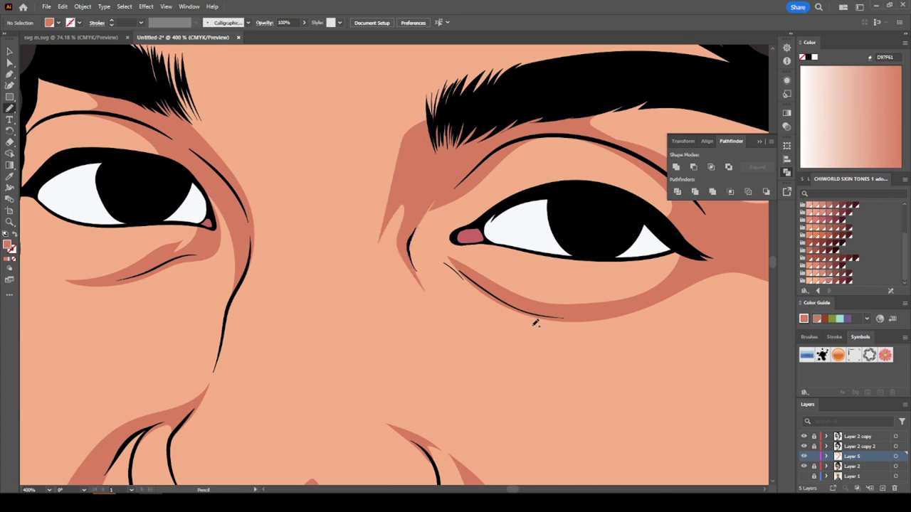
{"action": "key", "text": "ctrl+minus"}
{"action": "key", "text": "ctrl+minus"}
{"action": "key", "text": "ctrl+minus"}
{"action": "key", "text": "ctrl+minus"}
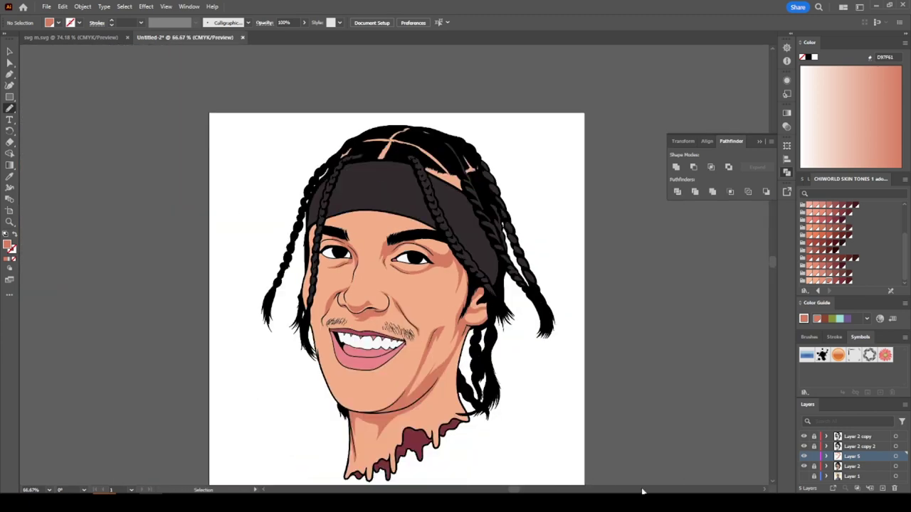
{"action": "key", "text": "ctrl+minus"}
{"action": "key", "text": "ctrl+minus"}
Draw a salmon shadow from under the eye down the right cheek to the jaw.
{"action": "key", "text": "ctrl+plus"}
{"action": "key", "text": "ctrl+plus"}
{"action": "key", "text": "ctrl+plus"}
{"action": "mouse_move", "coordinate": [159, 194]}
{"action": "left_mouse_down"}
{"action": "mouse_move", "coordinate": [153, 293]}
{"action": "mouse_move", "coordinate": [175, 310]}
{"action": "mouse_move", "coordinate": [213, 268]}
{"action": "mouse_move", "coordinate": [196, 249]}
{"action": "mouse_move", "coordinate": [226, 235]}
{"action": "mouse_move", "coordinate": [203, 213]}
{"action": "mouse_move", "coordinate": [239, 166]}
{"action": "mouse_move", "coordinate": [354, 157]}
{"action": "mouse_move", "coordinate": [478, 179]}
{"action": "mouse_move", "coordinate": [559, 215]}
{"action": "left_mouse_up"}
{"action": "key", "text": "ctrl+z"}
{"action": "scroll", "coordinate": [411, 186], "scroll_direction": "down", "scroll_amount": 4}
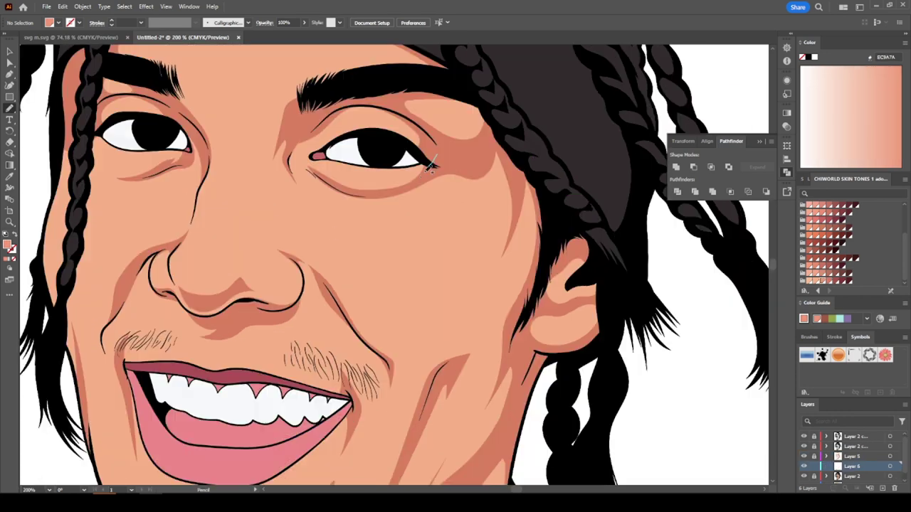
{"action": "left_click_drag", "start_coordinate": [416, 186], "coordinate": [442, 182]}
{"action": "mouse_move", "coordinate": [502, 175]}
{"action": "left_mouse_down"}
{"action": "mouse_move", "coordinate": [509, 200]}
{"action": "mouse_move", "coordinate": [496, 225]}
{"action": "mouse_move", "coordinate": [493, 292]}
{"action": "left_mouse_up"}
{"action": "mouse_move", "coordinate": [460, 330]}
{"action": "left_mouse_down"}
{"action": "mouse_move", "coordinate": [411, 339]}
{"action": "mouse_move", "coordinate": [383, 323]}
{"action": "left_mouse_up"}
{"action": "mouse_move", "coordinate": [320, 265]}
{"action": "left_mouse_down"}
{"action": "mouse_move", "coordinate": [342, 308]}
{"action": "mouse_move", "coordinate": [379, 345]}
{"action": "mouse_move", "coordinate": [395, 394]}
{"action": "mouse_move", "coordinate": [418, 373]}
{"action": "mouse_move", "coordinate": [414, 448]}
{"action": "mouse_move", "coordinate": [451, 376]}
{"action": "mouse_move", "coordinate": [481, 358]}
{"action": "left_mouse_up"}
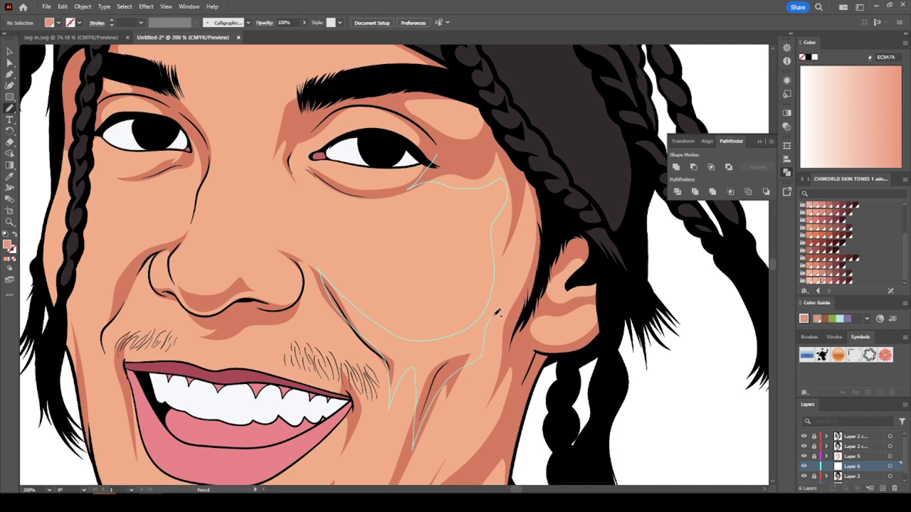
Draw light highlights up the side of the face and by the eye's outer corner.
{"action": "mouse_move", "coordinate": [497, 313]}
{"action": "left_mouse_down"}
{"action": "mouse_move", "coordinate": [546, 249]}
{"action": "mouse_move", "coordinate": [515, 264]}
{"action": "mouse_move", "coordinate": [535, 163]}
{"action": "mouse_move", "coordinate": [490, 96]}
{"action": "left_mouse_up"}
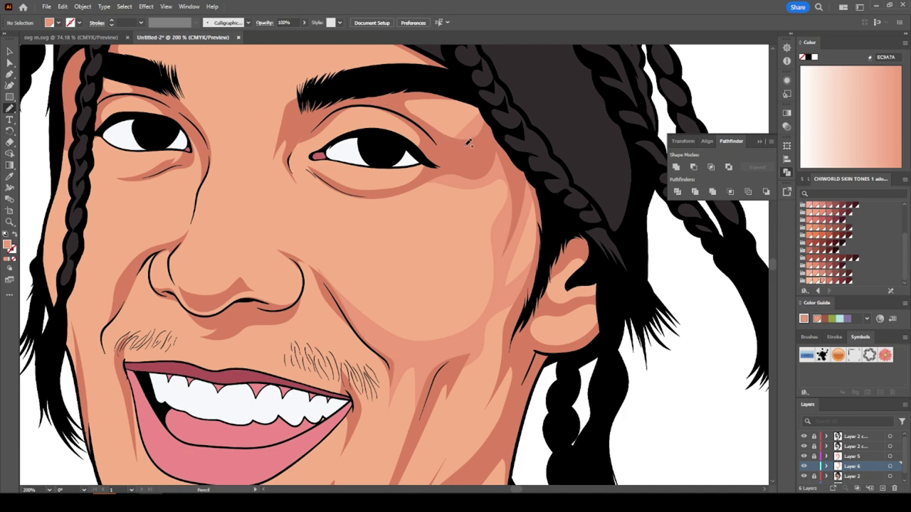
{"action": "mouse_move", "coordinate": [469, 145]}
{"action": "left_mouse_down"}
{"action": "mouse_move", "coordinate": [429, 121]}
{"action": "mouse_move", "coordinate": [455, 119]}
{"action": "mouse_move", "coordinate": [445, 91]}
{"action": "mouse_move", "coordinate": [498, 121]}
{"action": "left_mouse_up"}
{"action": "scroll", "coordinate": [655, 417], "scroll_direction": "down", "scroll_amount": 5}
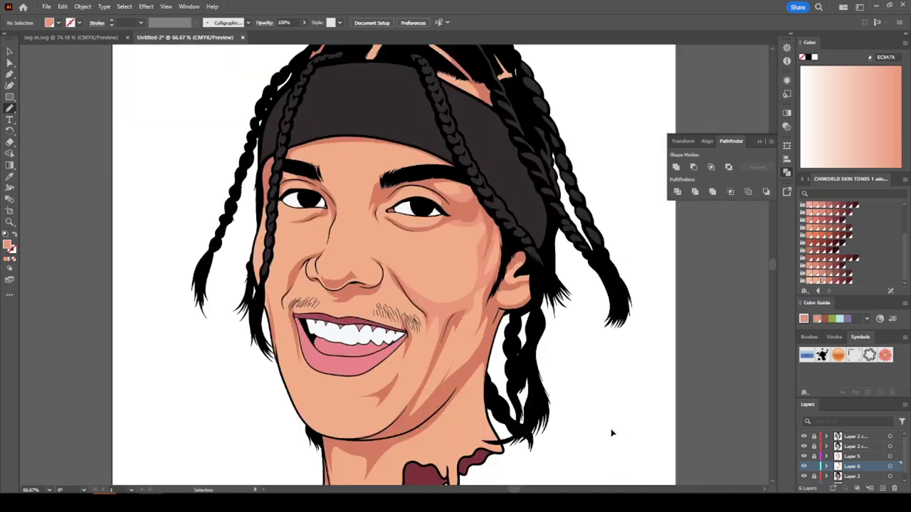
{"action": "scroll", "coordinate": [666, 431], "scroll_direction": "up", "scroll_amount": 5}
{"action": "scroll", "coordinate": [666, 431], "scroll_direction": "down", "scroll_amount": 1}
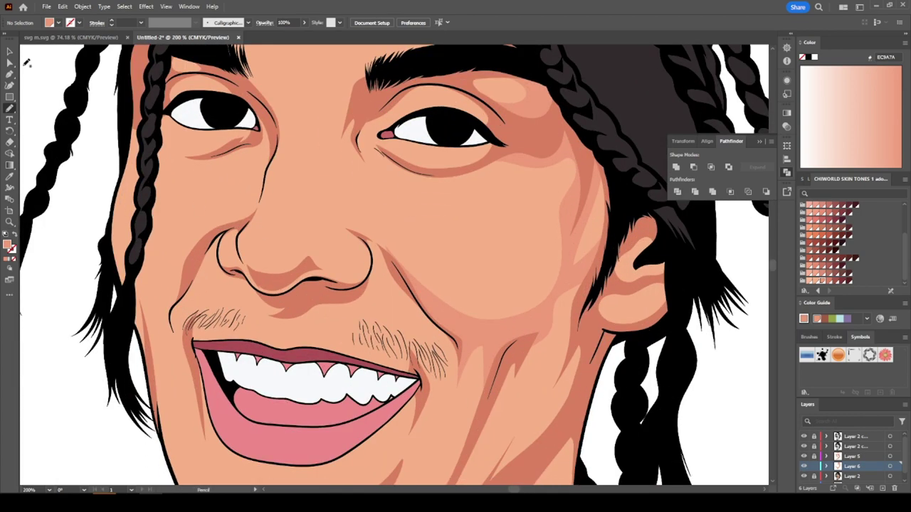
Select the cheek shading shape and set its fill to warmer peach EAA07A (hue about 21°).
{"action": "left_click", "coordinate": [9, 52]}
{"action": "left_click_drag", "start_coordinate": [316, 67], "coordinate": [612, 370]}
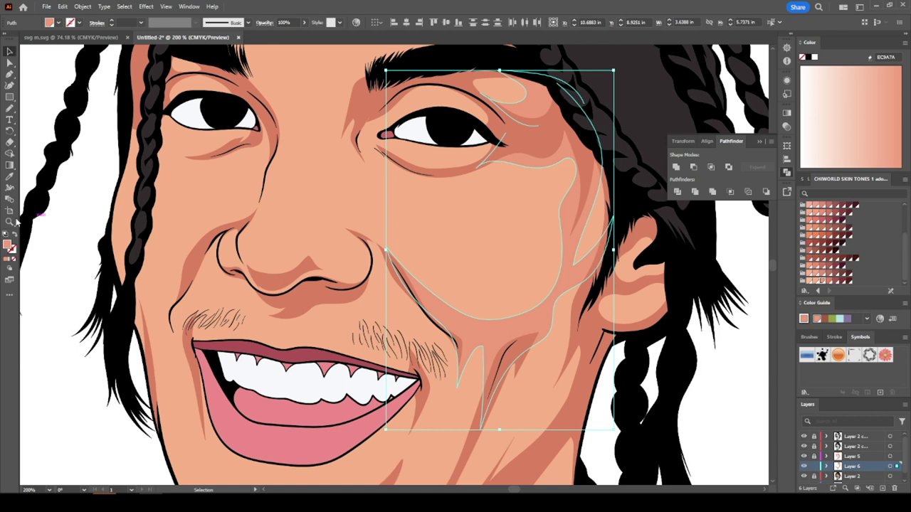
{"action": "key", "text": "ctrl+shift+a"}
{"action": "double_click", "coordinate": [8, 244]}
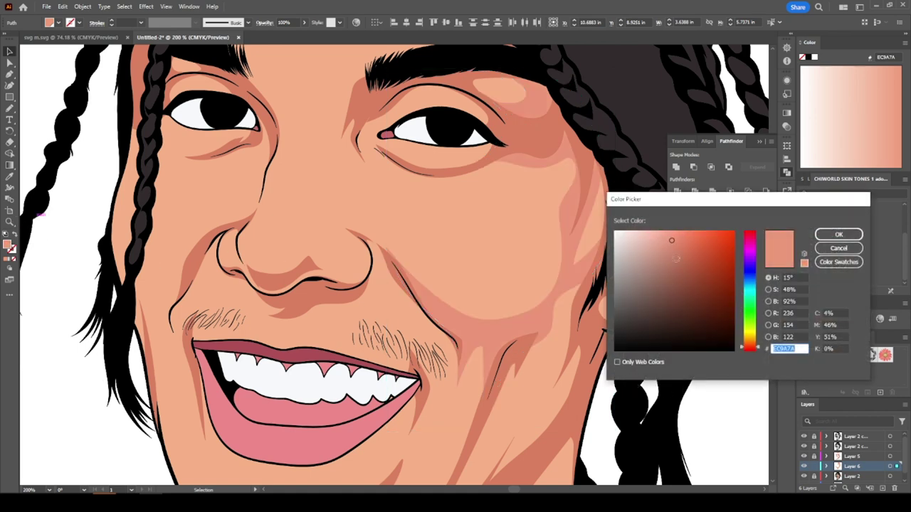
{"action": "left_click", "coordinate": [749, 348]}
{"action": "left_click_drag", "start_coordinate": [751, 348], "coordinate": [750, 346]}
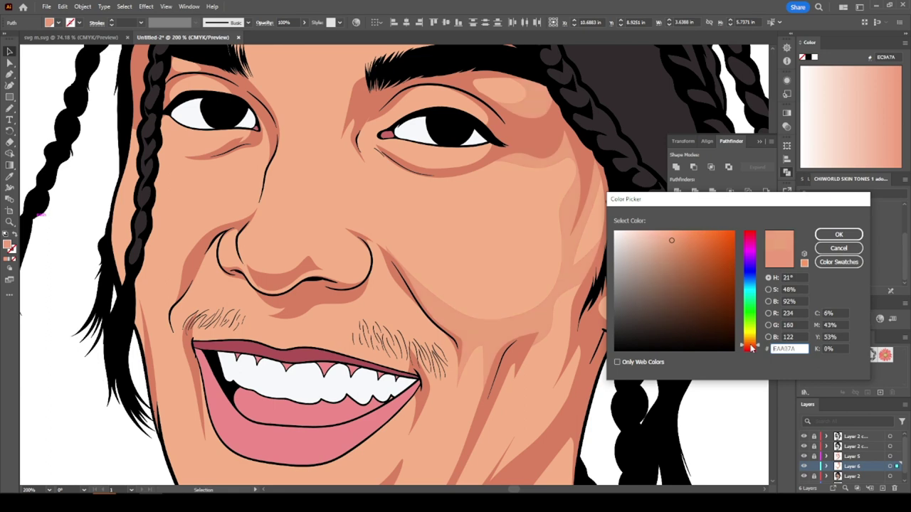
{"action": "left_click_drag", "start_coordinate": [751, 347], "coordinate": [750, 349]}
{"action": "left_click_drag", "start_coordinate": [751, 348], "coordinate": [751, 347]}
{"action": "left_click", "coordinate": [839, 235]}
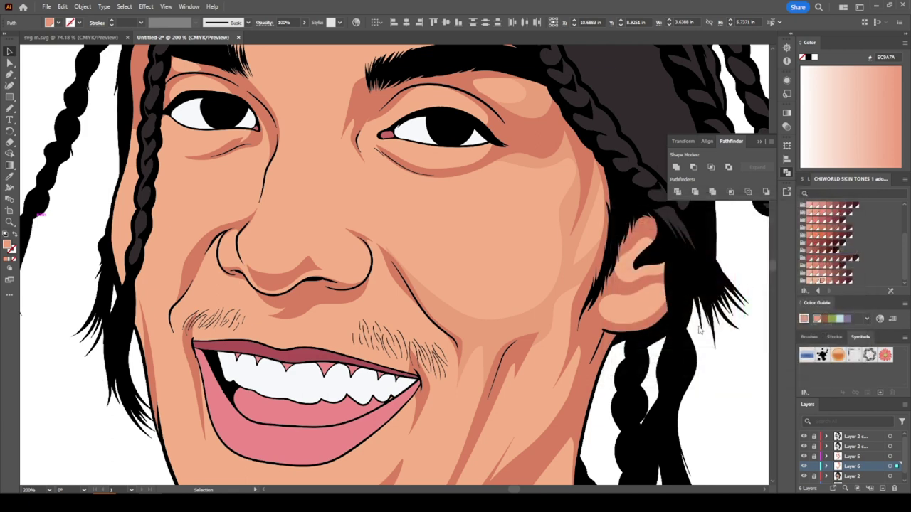
Draw a closed peach shading shape around the nose and nostril.
{"action": "key", "text": "ctrl+plus"}
{"action": "key", "text": "ctrl+plus"}
{"action": "key", "text": "n"}
{"action": "mouse_move", "coordinate": [215, 364]}
{"action": "left_mouse_down"}
{"action": "mouse_move", "coordinate": [260, 345]}
{"action": "mouse_move", "coordinate": [354, 374]}
{"action": "mouse_move", "coordinate": [383, 336]}
{"action": "left_mouse_up"}
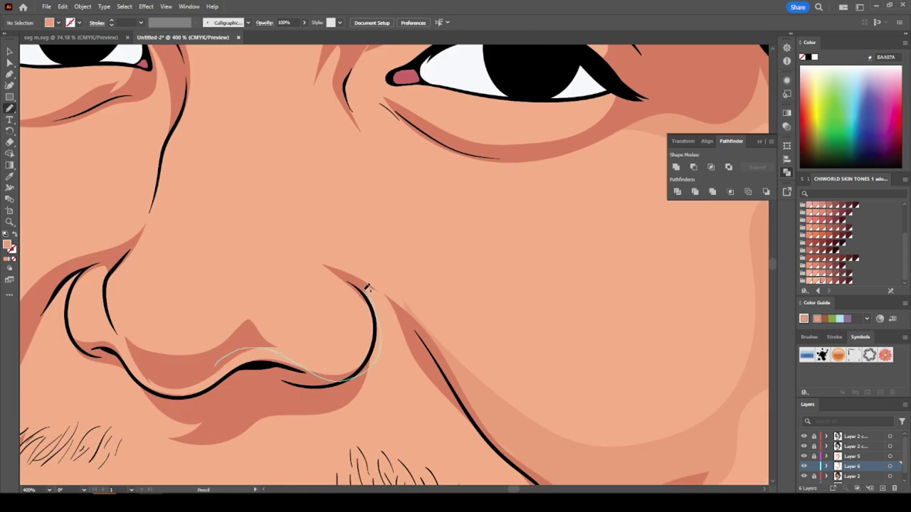
{"action": "mouse_move", "coordinate": [367, 287]}
{"action": "left_mouse_down"}
{"action": "mouse_move", "coordinate": [404, 295]}
{"action": "mouse_move", "coordinate": [344, 264]}
{"action": "left_mouse_up"}
{"action": "left_click_drag", "start_coordinate": [298, 248], "coordinate": [331, 284]}
{"action": "left_click_drag", "start_coordinate": [347, 341], "coordinate": [291, 344]}
{"action": "mouse_move", "coordinate": [252, 300]}
{"action": "left_mouse_down"}
{"action": "mouse_move", "coordinate": [229, 324]}
{"action": "mouse_move", "coordinate": [123, 314]}
{"action": "mouse_move", "coordinate": [163, 376]}
{"action": "mouse_move", "coordinate": [229, 360]}
{"action": "left_mouse_up"}
Draw a peach shading shape beside the eye and down the side of the nose.
{"action": "key", "text": "ctrl+minus"}
{"action": "left_click_drag", "start_coordinate": [403, 183], "coordinate": [391, 234]}
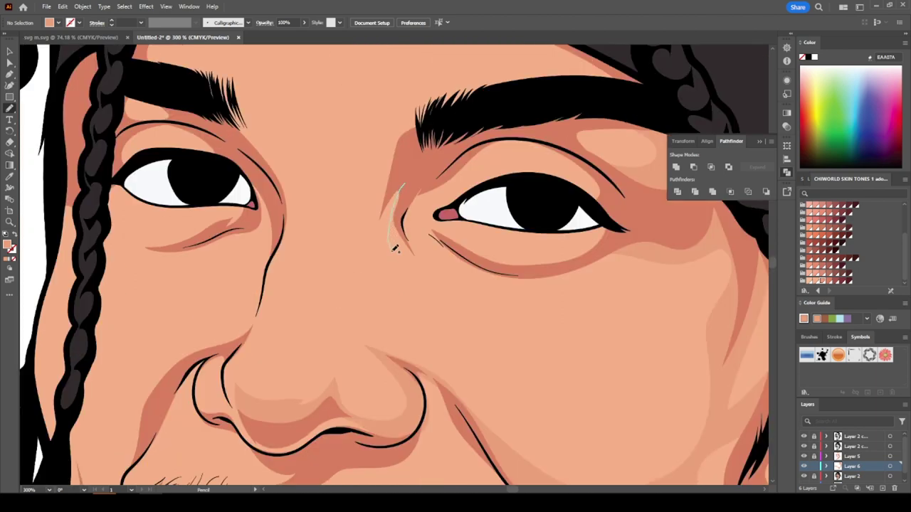
{"action": "left_click_drag", "start_coordinate": [399, 288], "coordinate": [371, 322]}
{"action": "mouse_move", "coordinate": [410, 251]}
{"action": "left_mouse_down"}
{"action": "mouse_move", "coordinate": [414, 171]}
{"action": "mouse_move", "coordinate": [358, 311]}
{"action": "mouse_move", "coordinate": [370, 163]}
{"action": "left_mouse_up"}
Shade the cheek from the moustache downward and along the upper lip.
{"action": "key", "text": "ctrl+minus"}
{"action": "key", "text": "ctrl+minus"}
{"action": "left_click_drag", "start_coordinate": [444, 260], "coordinate": [437, 297]}
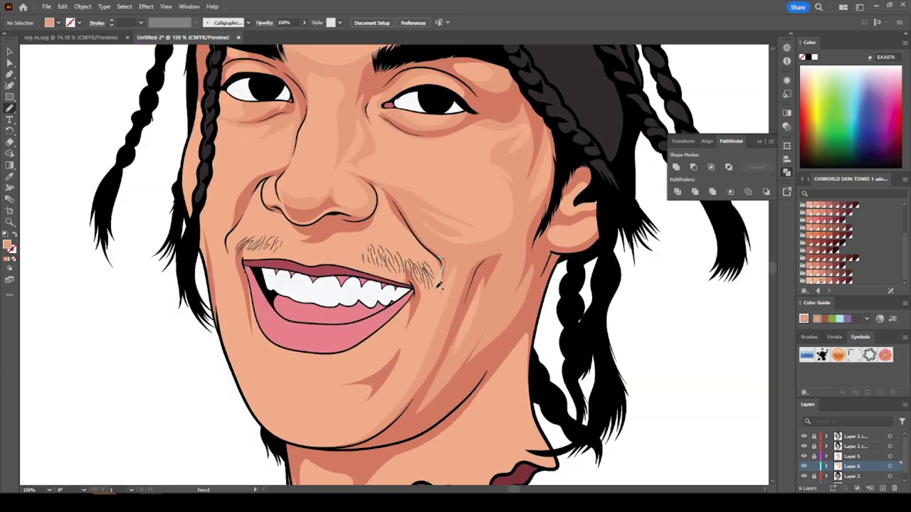
{"action": "left_click_drag", "start_coordinate": [425, 328], "coordinate": [414, 345]}
{"action": "mouse_move", "coordinate": [369, 403]}
{"action": "left_mouse_down"}
{"action": "mouse_move", "coordinate": [267, 372]}
{"action": "mouse_move", "coordinate": [275, 339]}
{"action": "mouse_move", "coordinate": [292, 329]}
{"action": "mouse_move", "coordinate": [375, 320]}
{"action": "mouse_move", "coordinate": [350, 364]}
{"action": "left_mouse_up"}
{"action": "mouse_move", "coordinate": [394, 345]}
{"action": "left_mouse_down"}
{"action": "mouse_move", "coordinate": [442, 245]}
{"action": "mouse_move", "coordinate": [430, 279]}
{"action": "mouse_move", "coordinate": [434, 311]}
{"action": "mouse_move", "coordinate": [456, 337]}
{"action": "mouse_move", "coordinate": [425, 358]}
{"action": "left_mouse_up"}
{"action": "key", "text": "ctrl+plus"}
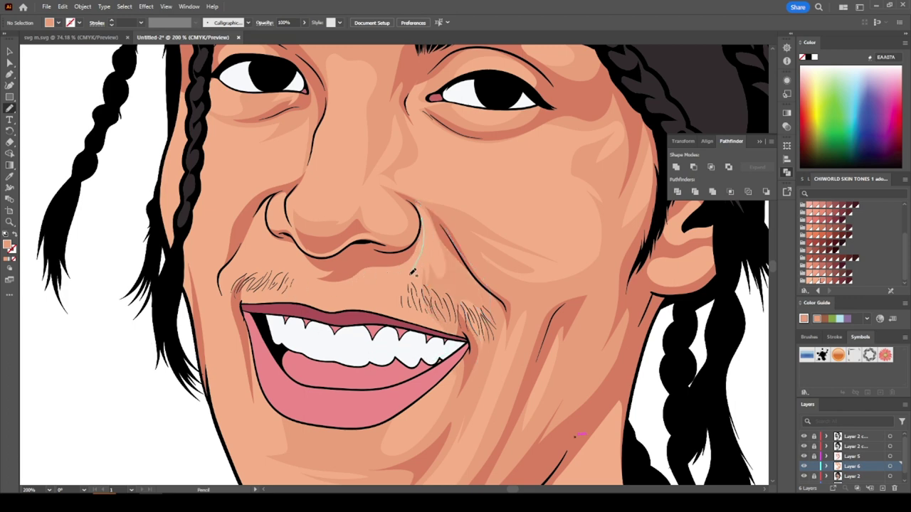
{"action": "mouse_move", "coordinate": [396, 278]}
{"action": "left_mouse_down"}
{"action": "mouse_move", "coordinate": [324, 296]}
{"action": "mouse_move", "coordinate": [227, 288]}
{"action": "mouse_move", "coordinate": [263, 251]}
{"action": "mouse_move", "coordinate": [278, 189]}
{"action": "mouse_move", "coordinate": [275, 206]}
{"action": "mouse_move", "coordinate": [292, 197]}
{"action": "mouse_move", "coordinate": [297, 224]}
{"action": "mouse_move", "coordinate": [289, 235]}
{"action": "mouse_move", "coordinate": [310, 254]}
{"action": "mouse_move", "coordinate": [373, 254]}
{"action": "mouse_move", "coordinate": [417, 230]}
{"action": "mouse_move", "coordinate": [410, 178]}
{"action": "left_mouse_up"}
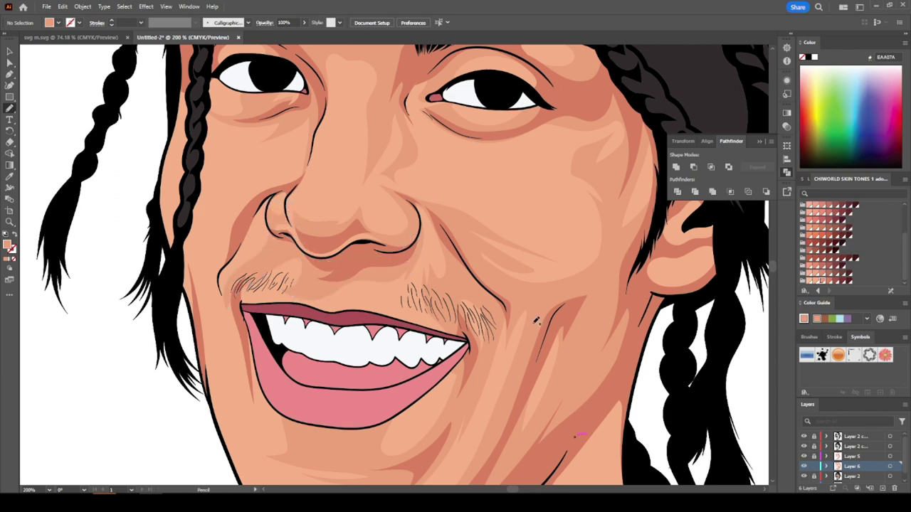
Add Layer 7 and begin a dark shadow along the bottom of the nose.
{"action": "key", "text": "ctrl+l"}
{"action": "scroll", "coordinate": [341, 243], "scroll_direction": "up", "scroll_amount": 3}
{"action": "mouse_move", "coordinate": [313, 270]}
{"action": "left_mouse_down"}
{"action": "mouse_move", "coordinate": [377, 262]}
{"action": "mouse_move", "coordinate": [416, 234]}
{"action": "mouse_move", "coordinate": [464, 222]}
{"action": "mouse_move", "coordinate": [498, 228]}
{"action": "mouse_move", "coordinate": [502, 246]}
{"action": "mouse_move", "coordinate": [595, 243]}
{"action": "mouse_move", "coordinate": [626, 201]}
{"action": "left_mouse_up"}
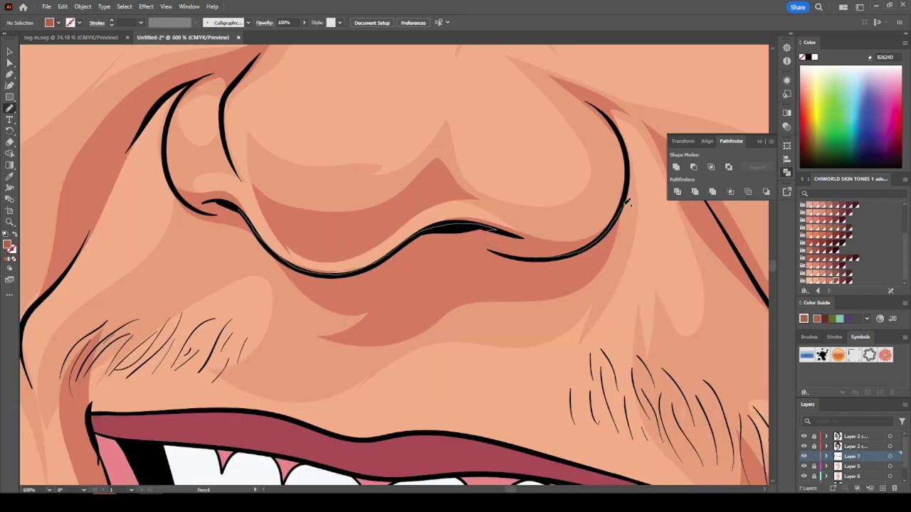
Draw B2624D shadows under the nose to the left nostril and along the lower eyelid.
{"action": "mouse_move", "coordinate": [613, 233]}
{"action": "left_mouse_down"}
{"action": "mouse_move", "coordinate": [546, 269]}
{"action": "mouse_move", "coordinate": [483, 285]}
{"action": "left_mouse_up"}
{"action": "mouse_move", "coordinate": [316, 314]}
{"action": "left_mouse_down"}
{"action": "mouse_move", "coordinate": [264, 289]}
{"action": "mouse_move", "coordinate": [244, 260]}
{"action": "left_mouse_up"}
{"action": "mouse_move", "coordinate": [199, 217]}
{"action": "left_mouse_down"}
{"action": "mouse_move", "coordinate": [191, 204]}
{"action": "mouse_move", "coordinate": [228, 199]}
{"action": "left_mouse_up"}
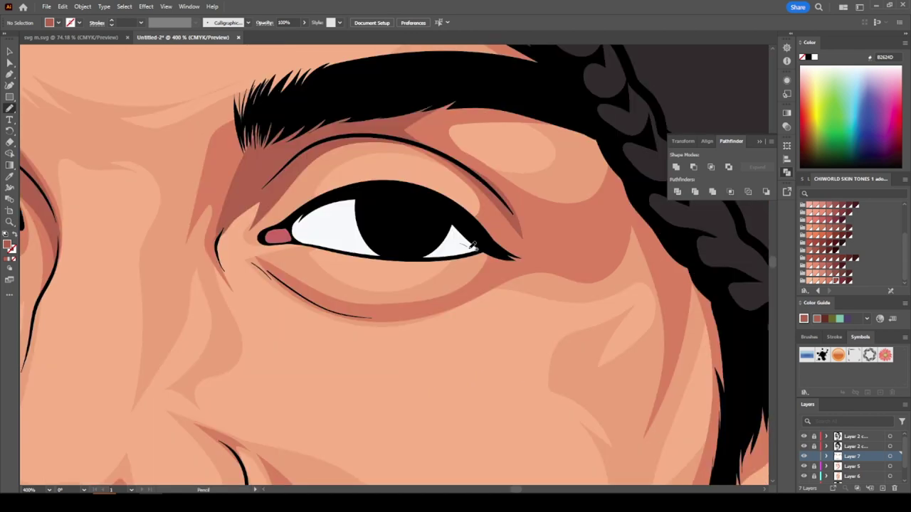
{"action": "mouse_move", "coordinate": [472, 245]}
{"action": "left_mouse_down"}
{"action": "mouse_move", "coordinate": [464, 282]}
{"action": "mouse_move", "coordinate": [385, 304]}
{"action": "left_mouse_up"}
{"action": "mouse_move", "coordinate": [327, 298]}
{"action": "left_mouse_down"}
{"action": "mouse_move", "coordinate": [293, 286]}
{"action": "mouse_move", "coordinate": [382, 320]}
{"action": "mouse_move", "coordinate": [475, 300]}
{"action": "left_mouse_up"}
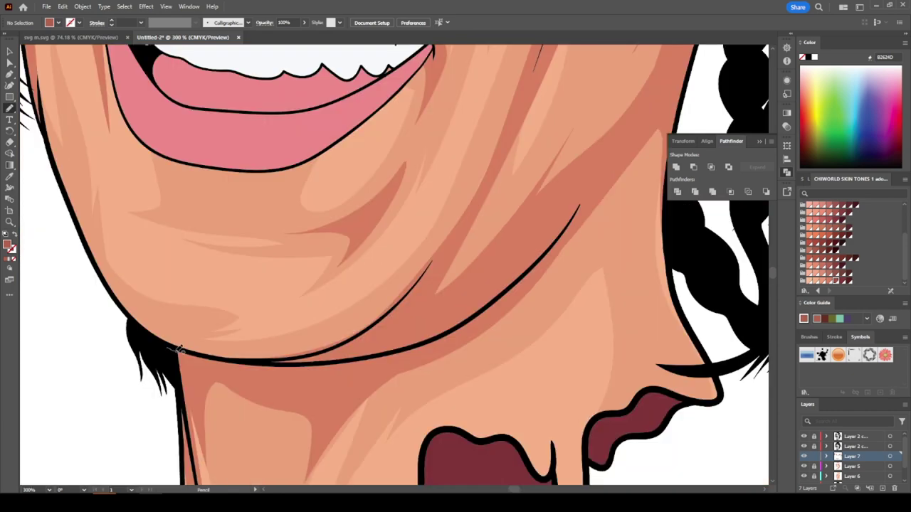
Draw a dark shadow beneath the jawline and along the face edge by the braid.
{"action": "mouse_move", "coordinate": [172, 348]}
{"action": "left_mouse_down"}
{"action": "mouse_move", "coordinate": [307, 403]}
{"action": "mouse_move", "coordinate": [281, 388]}
{"action": "mouse_move", "coordinate": [374, 382]}
{"action": "mouse_move", "coordinate": [509, 299]}
{"action": "left_mouse_up"}
{"action": "left_click_drag", "start_coordinate": [658, 102], "coordinate": [630, 129]}
{"action": "mouse_move", "coordinate": [423, 307]}
{"action": "left_mouse_down"}
{"action": "mouse_move", "coordinate": [472, 209]}
{"action": "mouse_move", "coordinate": [432, 258]}
{"action": "left_mouse_up"}
{"action": "mouse_move", "coordinate": [383, 314]}
{"action": "left_mouse_down"}
{"action": "mouse_move", "coordinate": [302, 349]}
{"action": "mouse_move", "coordinate": [173, 346]}
{"action": "left_mouse_up"}
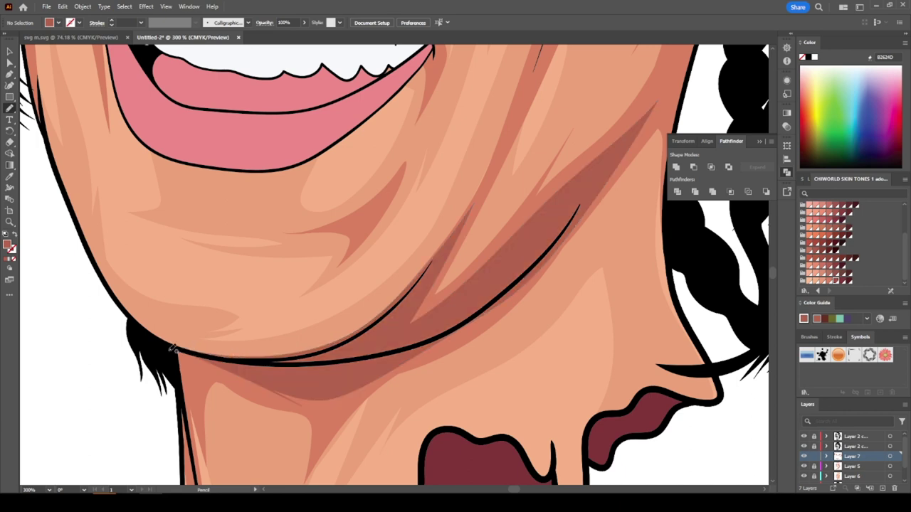
{"action": "scroll", "coordinate": [293, 410], "scroll_direction": "up", "scroll_amount": 5}
{"action": "key", "text": "ctrl+equal"}
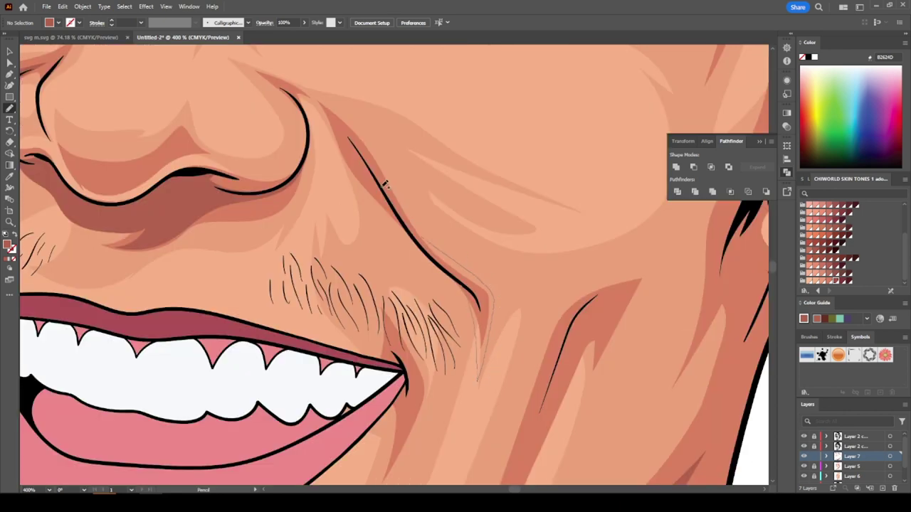
{"action": "key", "text": "ctrl+minus"}
{"action": "key", "text": "ctrl+minus"}
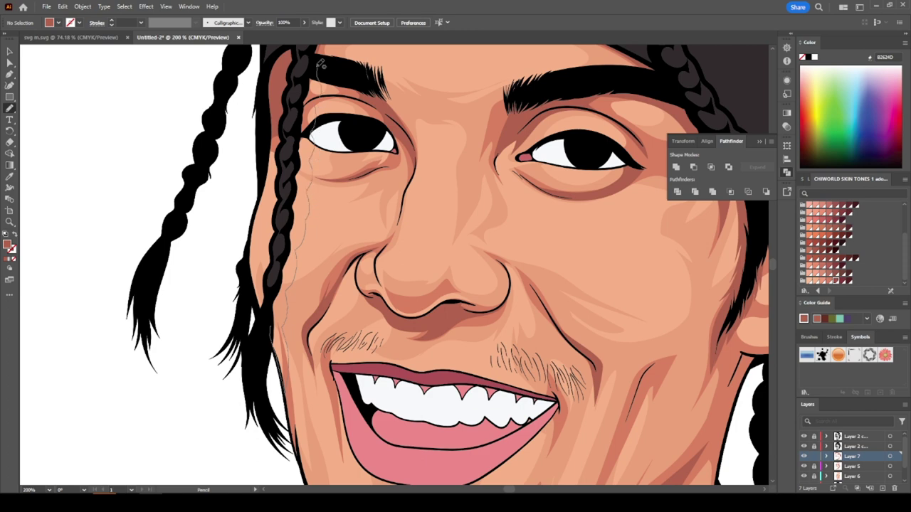
{"action": "left_click_drag", "start_coordinate": [318, 100], "coordinate": [285, 219]}
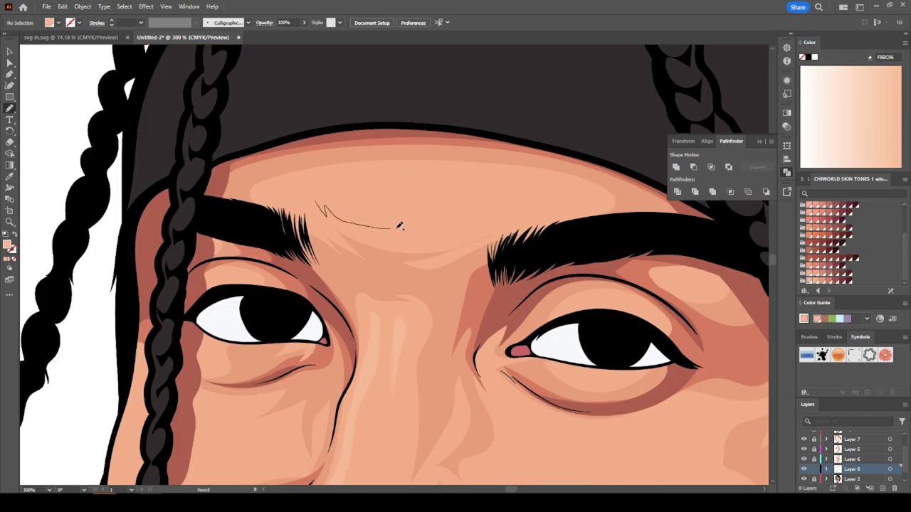
Draw F8BC96 highlights across the forehead and on the cheek under the eye.
{"action": "left_click_drag", "start_coordinate": [431, 226], "coordinate": [326, 179]}
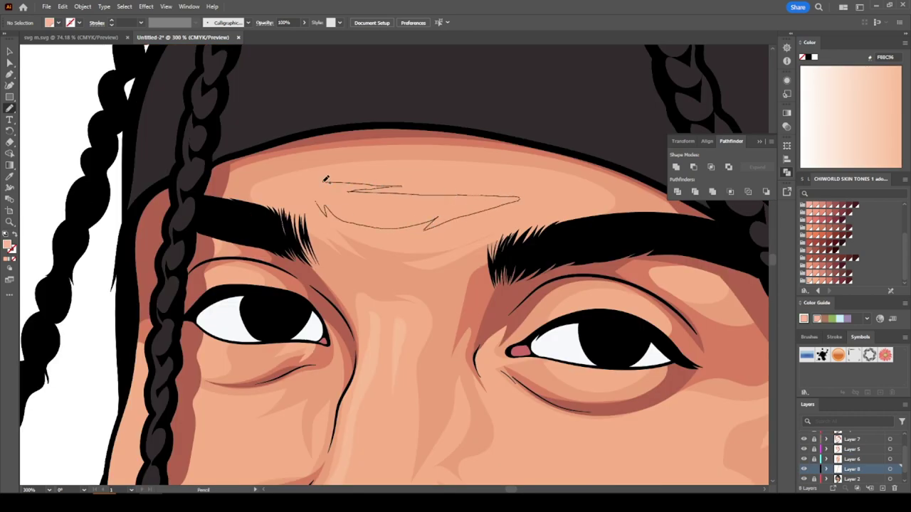
{"action": "mouse_move", "coordinate": [476, 248]}
{"action": "left_mouse_down"}
{"action": "mouse_move", "coordinate": [517, 280]}
{"action": "mouse_move", "coordinate": [598, 282]}
{"action": "left_mouse_up"}
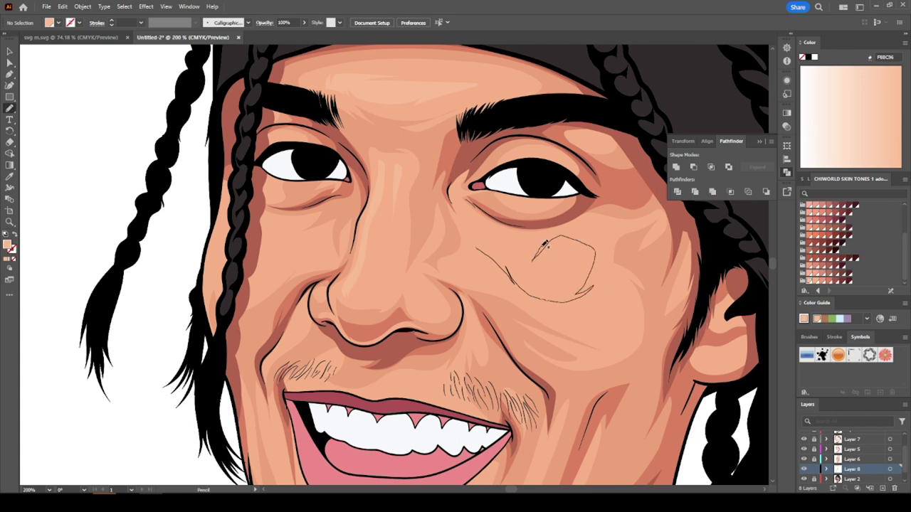
{"action": "left_click_drag", "start_coordinate": [518, 244], "coordinate": [486, 226]}
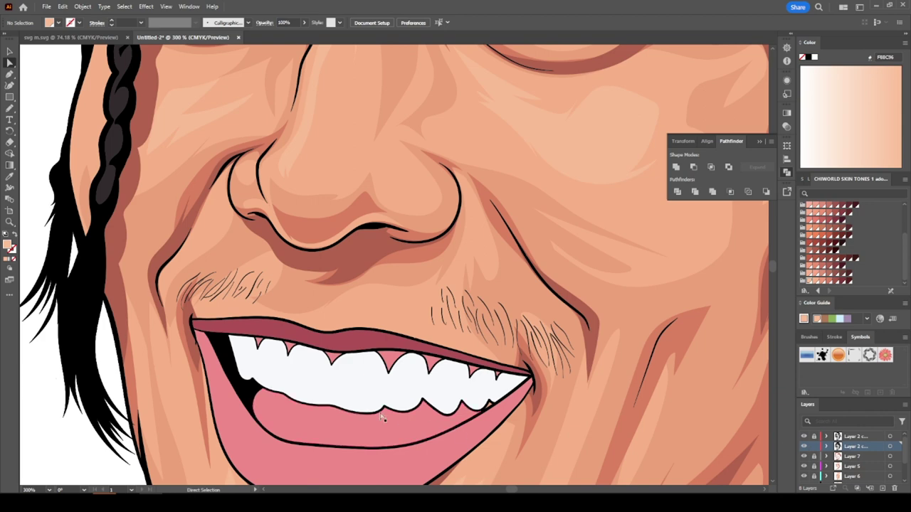
Set Draw Inside mode on the teeth shape and choose a purple fill for the Pencil.
{"action": "left_click", "coordinate": [360, 391]}
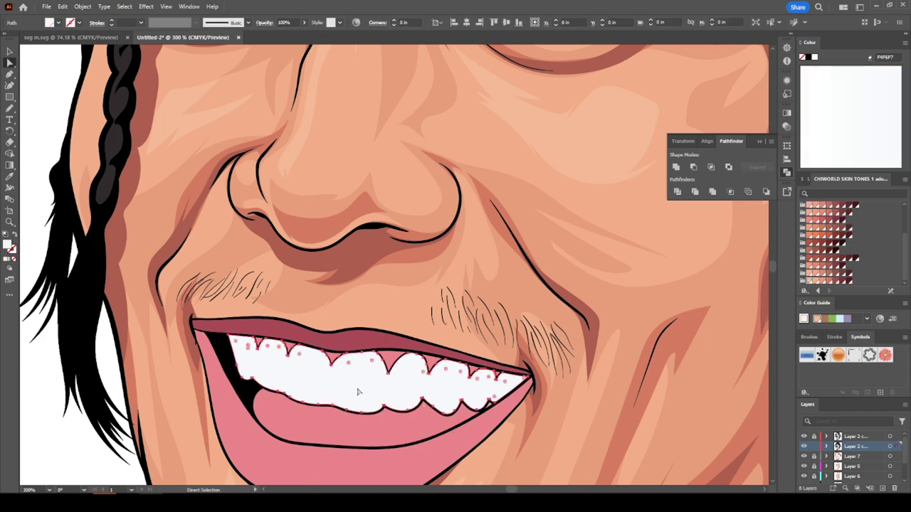
{"action": "left_click", "coordinate": [9, 270]}
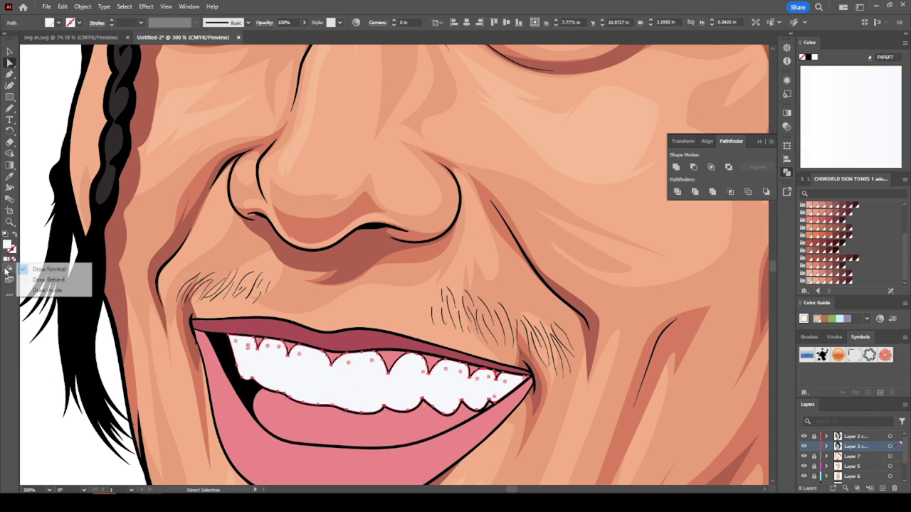
{"action": "left_click", "coordinate": [46, 290]}
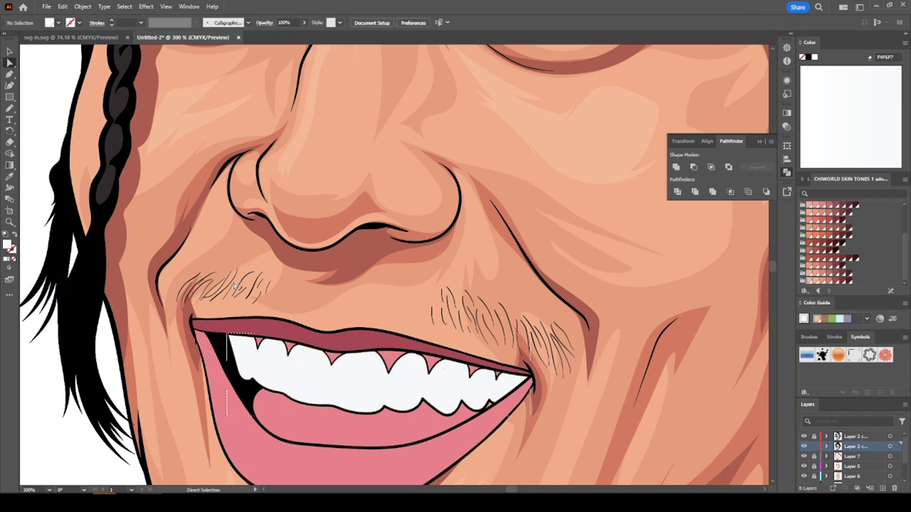
{"action": "scroll", "coordinate": [823, 210], "scroll_direction": "up", "scroll_amount": 2}
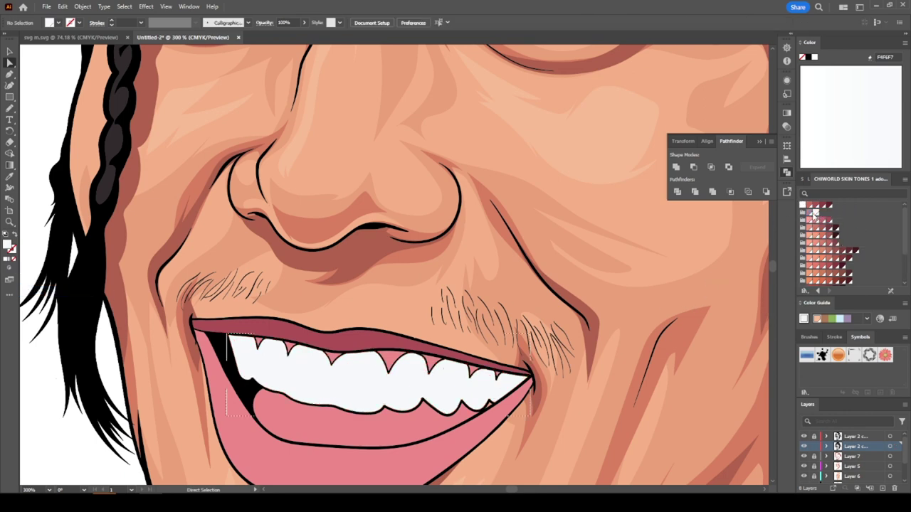
{"action": "left_click", "coordinate": [809, 213]}
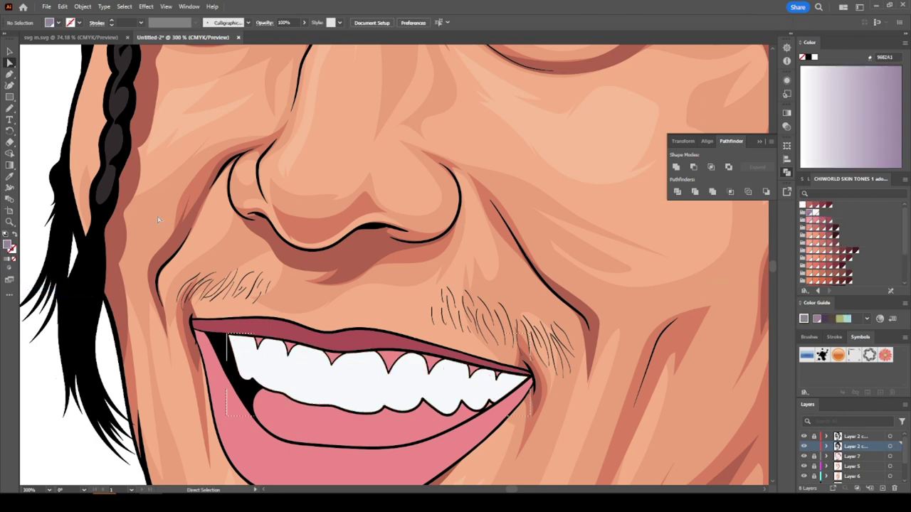
{"action": "left_click", "coordinate": [9, 108]}
{"action": "scroll", "coordinate": [198, 298], "scroll_direction": "down", "scroll_amount": 2}
{"action": "key", "text": "ctrl+plus"}
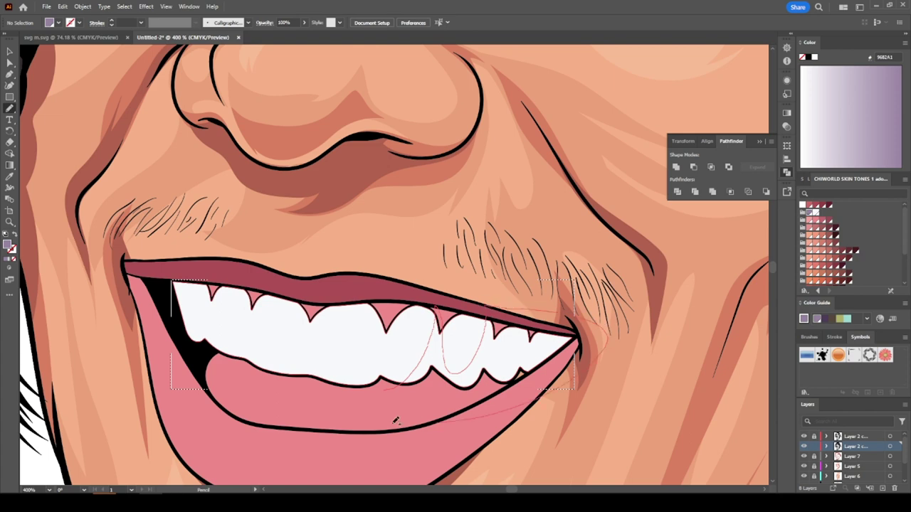
Draw lavender shadows over the right and left teeth and across both eye whites.
{"action": "left_click_drag", "start_coordinate": [580, 313], "coordinate": [402, 385]}
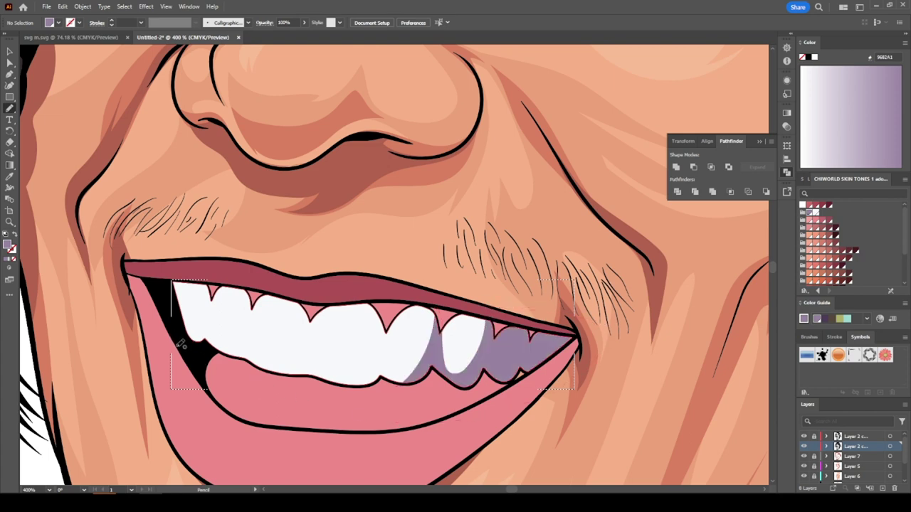
{"action": "left_click_drag", "start_coordinate": [180, 344], "coordinate": [227, 369]}
{"action": "left_click_drag", "start_coordinate": [197, 318], "coordinate": [207, 278]}
{"action": "left_click_drag", "start_coordinate": [148, 290], "coordinate": [180, 344]}
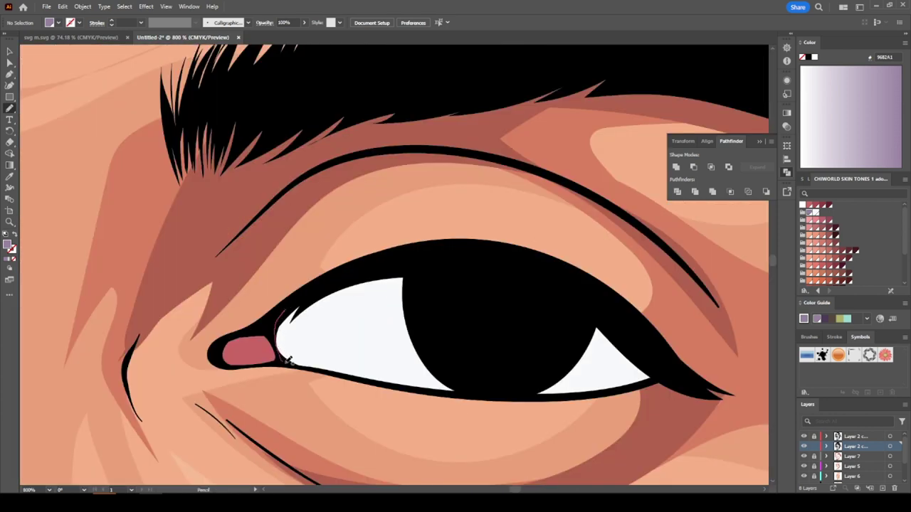
{"action": "mouse_move", "coordinate": [335, 321]}
{"action": "left_mouse_down"}
{"action": "mouse_move", "coordinate": [464, 319]}
{"action": "mouse_move", "coordinate": [651, 383]}
{"action": "mouse_move", "coordinate": [653, 351]}
{"action": "mouse_move", "coordinate": [417, 244]}
{"action": "mouse_move", "coordinate": [311, 326]}
{"action": "left_mouse_up"}
{"action": "mouse_move", "coordinate": [669, 353]}
{"action": "left_mouse_down"}
{"action": "mouse_move", "coordinate": [601, 350]}
{"action": "mouse_move", "coordinate": [679, 326]}
{"action": "mouse_move", "coordinate": [610, 275]}
{"action": "mouse_move", "coordinate": [492, 261]}
{"action": "mouse_move", "coordinate": [392, 287]}
{"action": "mouse_move", "coordinate": [346, 283]}
{"action": "mouse_move", "coordinate": [484, 217]}
{"action": "mouse_move", "coordinate": [651, 247]}
{"action": "mouse_move", "coordinate": [698, 304]}
{"action": "mouse_move", "coordinate": [695, 325]}
{"action": "left_mouse_up"}
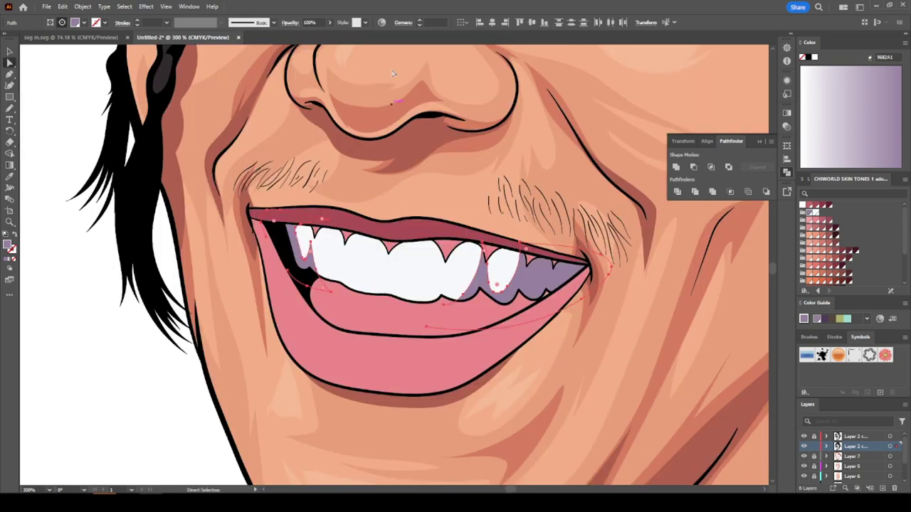
Lower the teeth shadow's opacity to 43% and deselect it.
{"action": "left_click", "coordinate": [329, 22]}
{"action": "left_click_drag", "start_coordinate": [328, 34], "coordinate": [309, 38]}
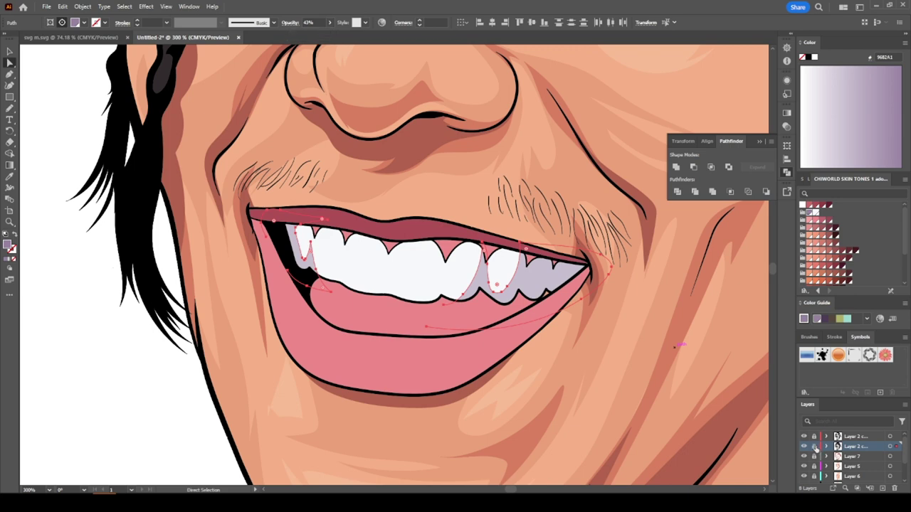
{"action": "key", "text": "ctrl+shift+a"}
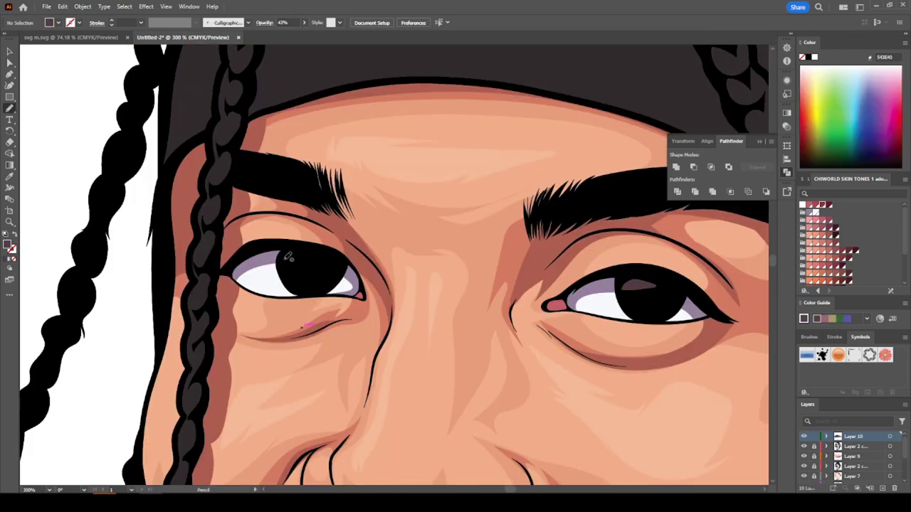
Add a reddish-brown left-iris highlight and start dark green splashes up both sides of the head.
{"action": "left_click_drag", "start_coordinate": [288, 258], "coordinate": [291, 250]}
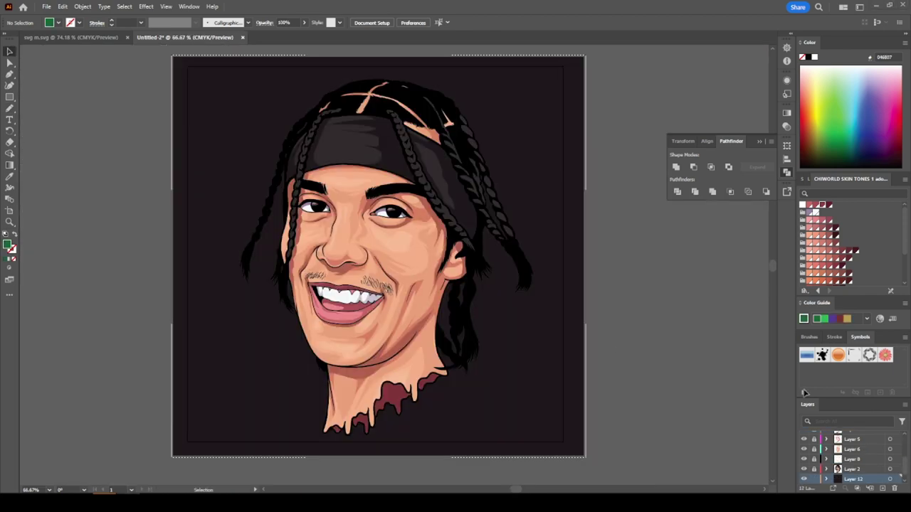
{"action": "key", "text": "ctrl+1"}
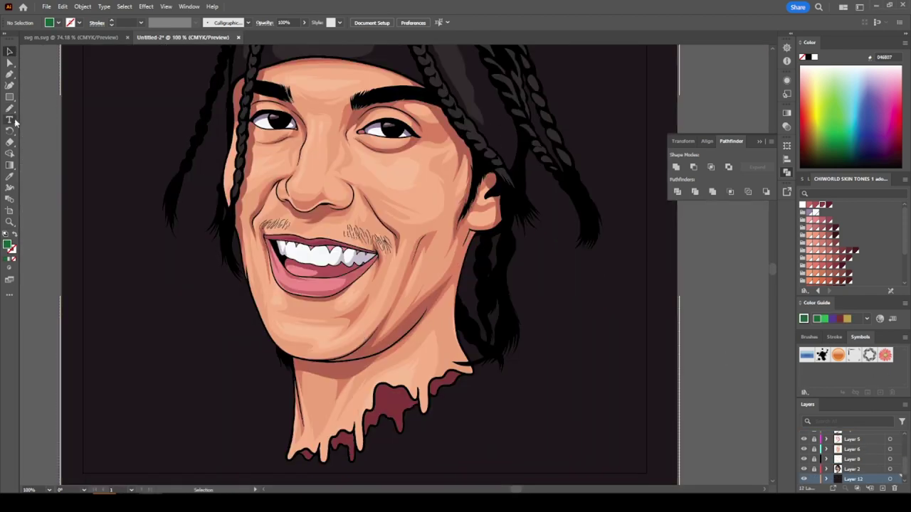
{"action": "key", "text": "n"}
{"action": "left_click_drag", "start_coordinate": [396, 429], "coordinate": [474, 178]}
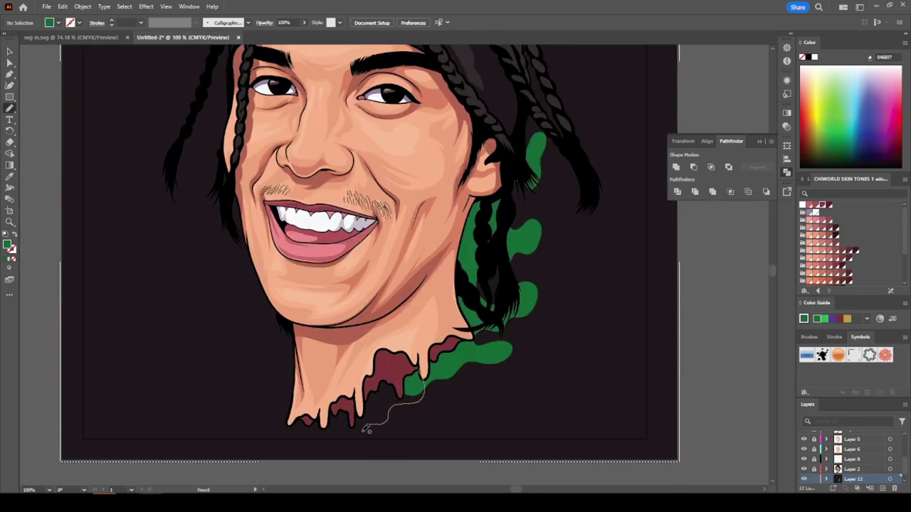
{"action": "mouse_move", "coordinate": [366, 431]}
{"action": "left_mouse_down"}
{"action": "mouse_move", "coordinate": [217, 325]}
{"action": "mouse_move", "coordinate": [218, 159]}
{"action": "left_mouse_up"}
Trace more dark green splash shapes around the right, left and top of the head.
{"action": "key", "text": "ctrl+equal"}
{"action": "key", "text": "ctrl+equal"}
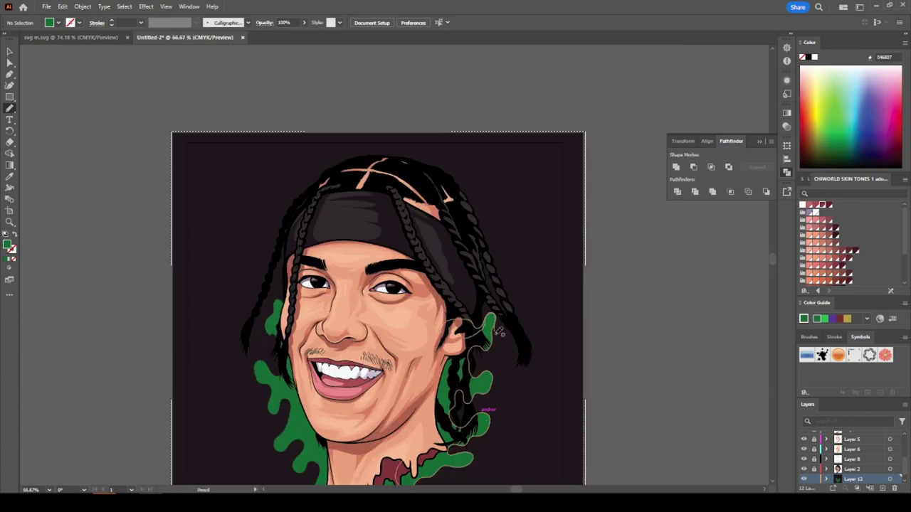
{"action": "left_click_drag", "start_coordinate": [498, 387], "coordinate": [356, 178]}
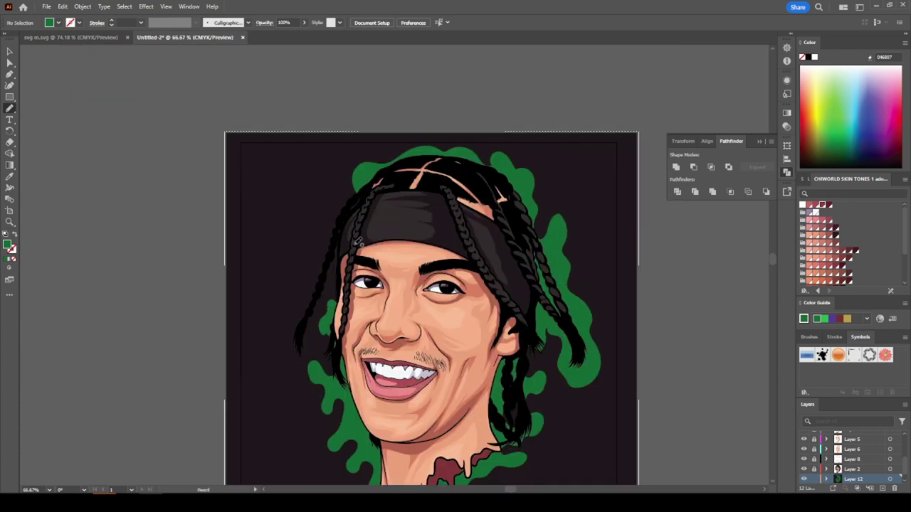
{"action": "left_click_drag", "start_coordinate": [360, 242], "coordinate": [384, 181]}
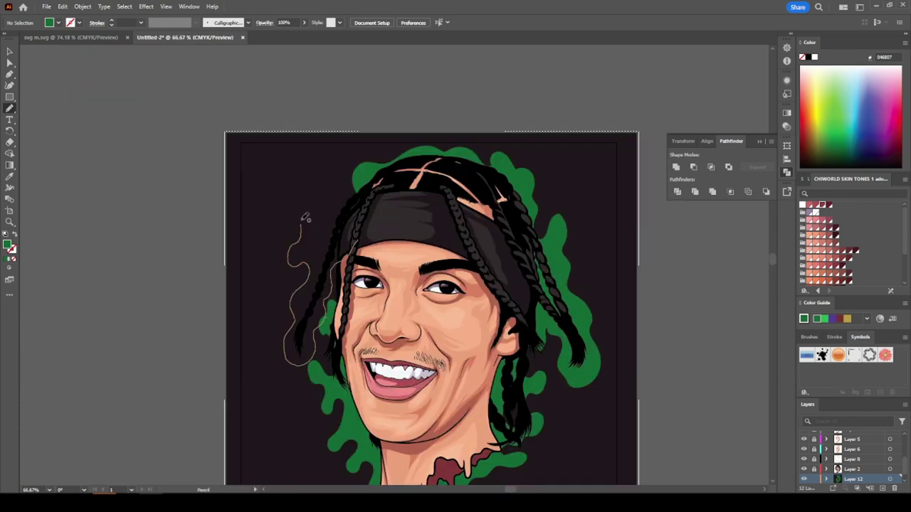
{"action": "key", "text": "ctrl+minus"}
{"action": "key", "text": "ctrl+minus"}
{"action": "key", "text": "ctrl+minus"}
{"action": "key", "text": "ctrl+1"}
{"action": "left_click_drag", "start_coordinate": [491, 392], "coordinate": [580, 170]}
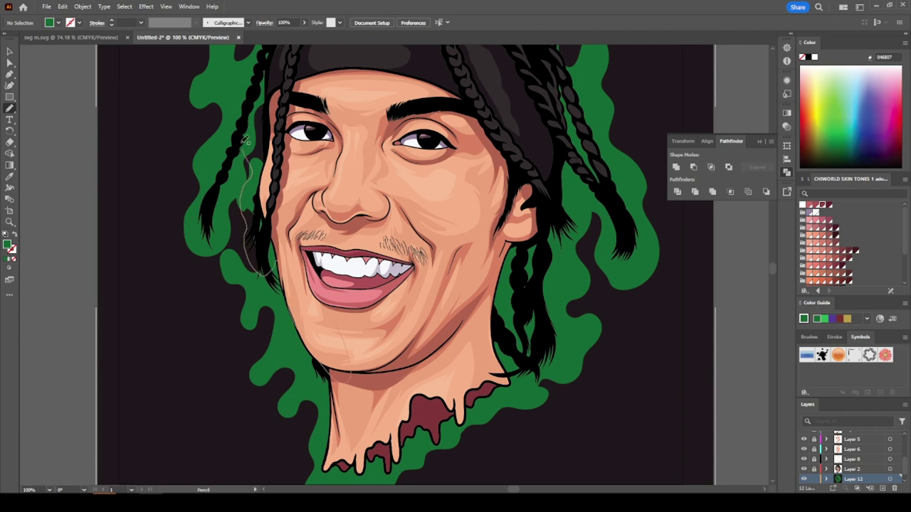
{"action": "scroll", "coordinate": [334, 194], "scroll_direction": "up", "scroll_amount": 5}
{"action": "mouse_move", "coordinate": [530, 473]}
{"action": "left_mouse_down"}
{"action": "mouse_move", "coordinate": [593, 209]}
{"action": "mouse_move", "coordinate": [348, 68]}
{"action": "left_mouse_up"}
{"action": "key", "text": "ctrl+minus"}
{"action": "key", "text": "ctrl+minus"}
{"action": "key", "text": "ctrl+equal"}
Switch the fill to bright green and draw bright green shapes near the neck and left side.
{"action": "key", "text": "ctrl+equal"}
{"action": "scroll", "coordinate": [615, 442], "scroll_direction": "up", "scroll_amount": 2}
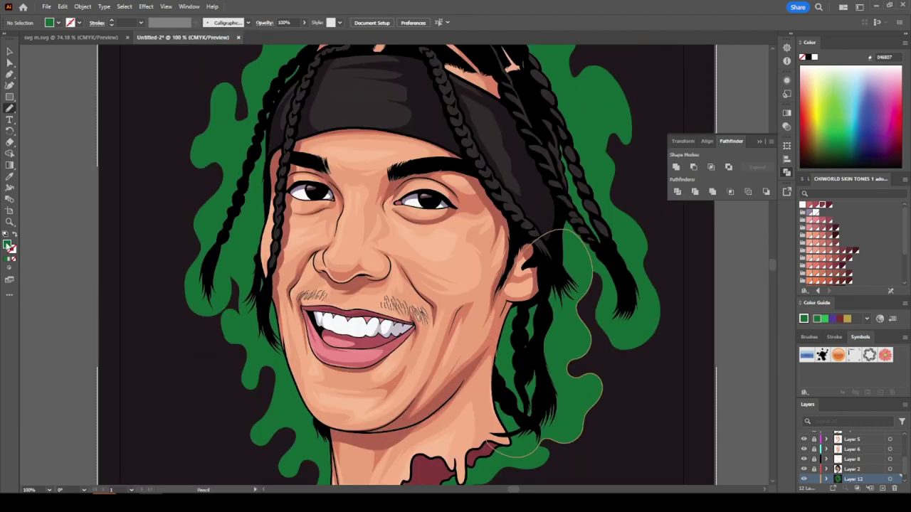
{"action": "double_click", "coordinate": [9, 244]}
{"action": "left_click", "coordinate": [730, 267]}
{"action": "left_click", "coordinate": [831, 236]}
{"action": "scroll", "coordinate": [427, 285], "scroll_direction": "down", "scroll_amount": 2}
{"action": "mouse_move", "coordinate": [490, 407]}
{"action": "left_mouse_down"}
{"action": "mouse_move", "coordinate": [552, 294]}
{"action": "mouse_move", "coordinate": [491, 399]}
{"action": "mouse_move", "coordinate": [321, 427]}
{"action": "mouse_move", "coordinate": [292, 270]}
{"action": "left_mouse_up"}
{"action": "scroll", "coordinate": [491, 285], "scroll_direction": "up", "scroll_amount": 2}
{"action": "key", "text": "ctrl+minus"}
{"action": "key", "text": "ctrl+minus"}
{"action": "key", "text": "ctrl+equal"}
{"action": "key", "text": "ctrl+equal"}
{"action": "scroll", "coordinate": [292, 270], "scroll_direction": "up", "scroll_amount": 3}
{"action": "mouse_move", "coordinate": [292, 399]}
{"action": "left_mouse_down"}
{"action": "mouse_move", "coordinate": [246, 328]}
{"action": "mouse_move", "coordinate": [229, 233]}
{"action": "left_mouse_up"}
{"action": "scroll", "coordinate": [230, 232], "scroll_direction": "up", "scroll_amount": 3}
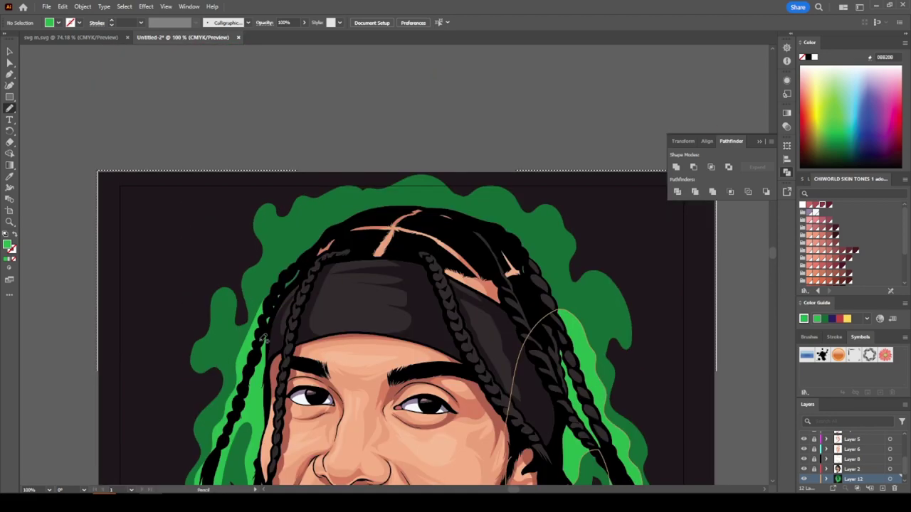
{"action": "mouse_move", "coordinate": [251, 335]}
{"action": "left_mouse_down"}
{"action": "mouse_move", "coordinate": [475, 204]}
{"action": "mouse_move", "coordinate": [558, 297]}
{"action": "left_mouse_up"}
Add bright green shapes inside the dark splash, up the left side and above the head.
{"action": "key", "text": "ctrl+minus"}
{"action": "scroll", "coordinate": [316, 280], "scroll_direction": "up", "scroll_amount": 3}
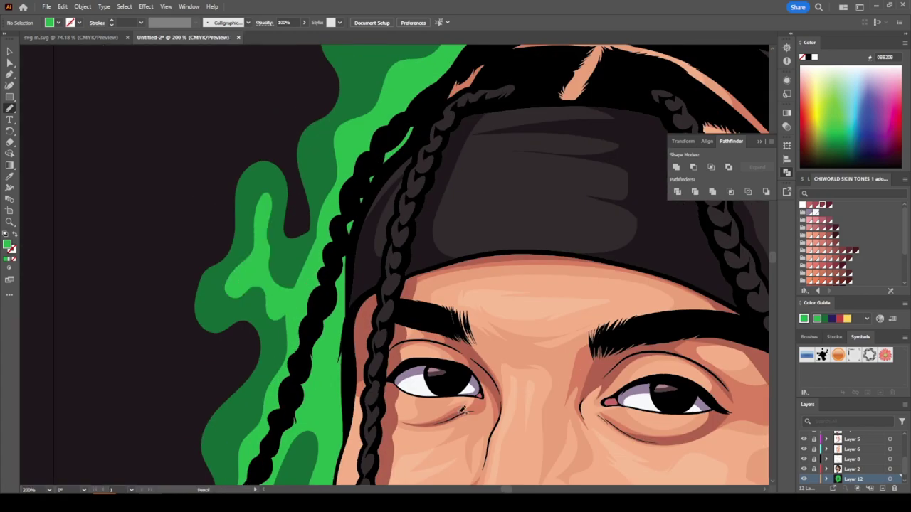
{"action": "scroll", "coordinate": [465, 410], "scroll_direction": "right", "scroll_amount": 10}
{"action": "mouse_move", "coordinate": [427, 296]}
{"action": "left_mouse_down"}
{"action": "mouse_move", "coordinate": [417, 279]}
{"action": "mouse_move", "coordinate": [427, 295]}
{"action": "left_mouse_up"}
{"action": "key", "text": "ctrl+0"}
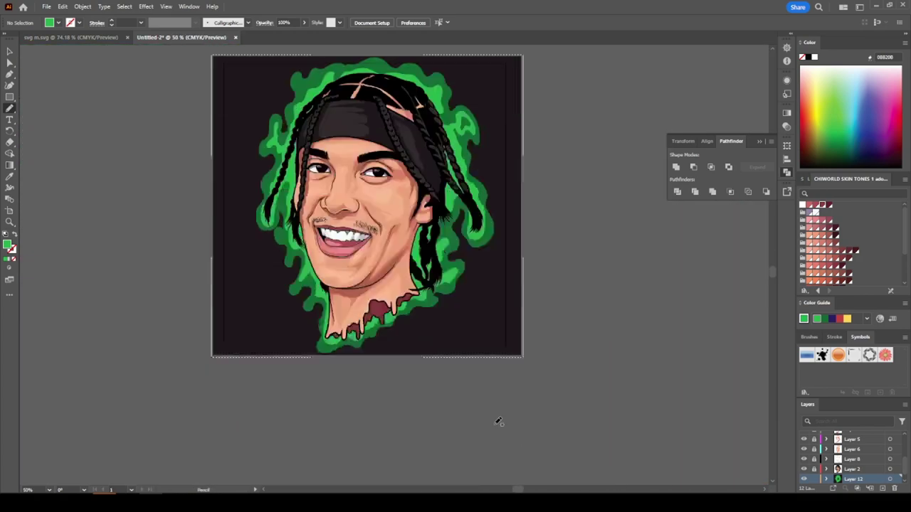
{"action": "scroll", "coordinate": [306, 306], "scroll_direction": "up", "scroll_amount": 4}
{"action": "mouse_move", "coordinate": [177, 366]}
{"action": "left_mouse_down"}
{"action": "mouse_move", "coordinate": [96, 195]}
{"action": "mouse_move", "coordinate": [57, 158]}
{"action": "left_mouse_up"}
{"action": "key", "text": "ctrl+0"}
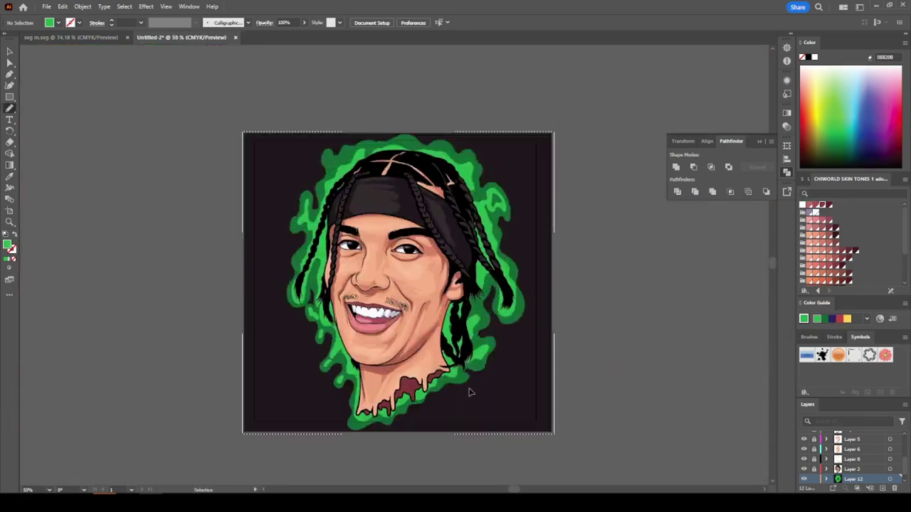
{"action": "scroll", "coordinate": [463, 143], "scroll_direction": "up", "scroll_amount": 4}
{"action": "left_click_drag", "start_coordinate": [498, 214], "coordinate": [437, 226]}
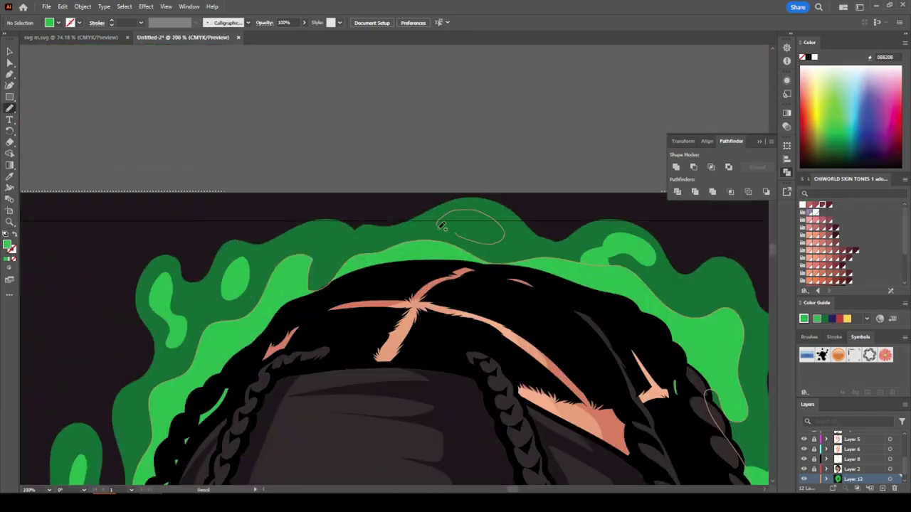
Add a bright green shape near the ear and create a new layer for the watermark.
{"action": "key", "text": "ctrl+0"}
{"action": "scroll", "coordinate": [484, 313], "scroll_direction": "up", "scroll_amount": 3}
{"action": "left_click_drag", "start_coordinate": [512, 298], "coordinate": [490, 315]}
{"action": "scroll", "coordinate": [489, 315], "scroll_direction": "left", "scroll_amount": 5}
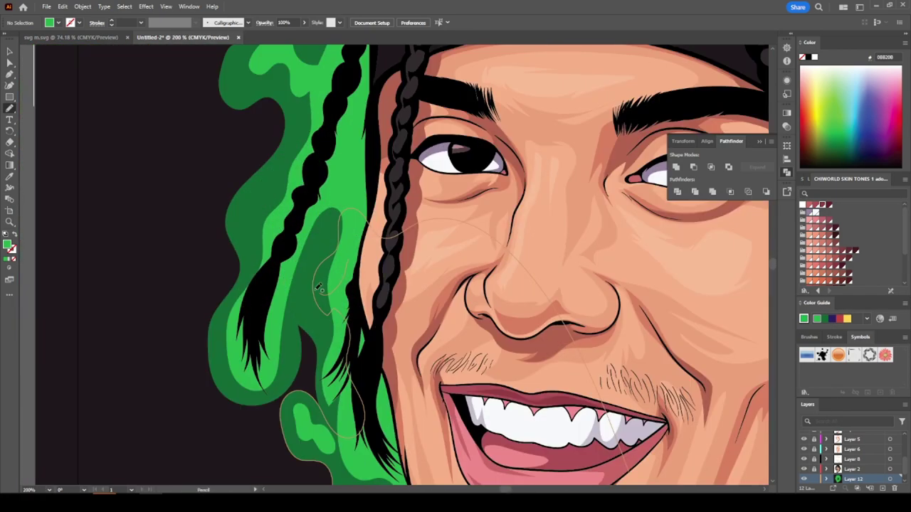
{"action": "key", "text": "ctrl+0"}
{"action": "key", "text": "ctrl+equal"}
{"action": "key", "text": "ctrl+equal"}
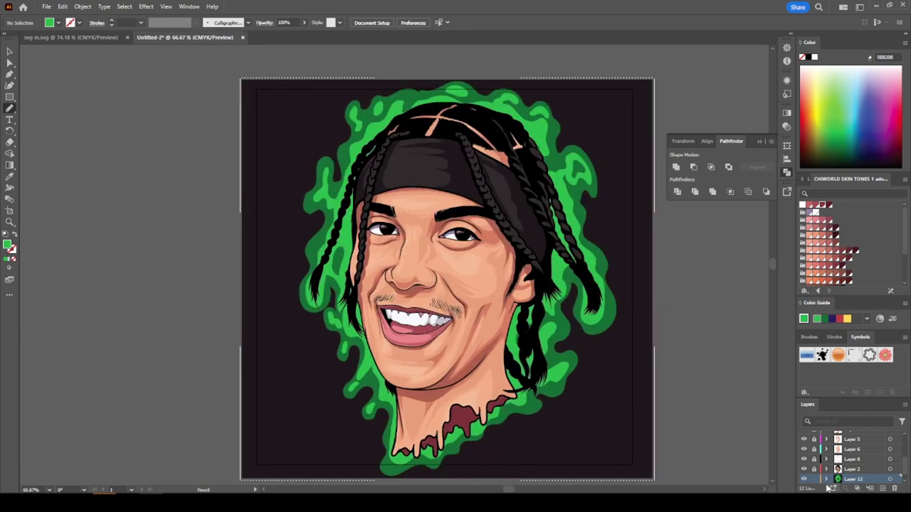
{"action": "scroll", "coordinate": [834, 469], "scroll_direction": "down", "scroll_amount": 1}
{"action": "left_click", "coordinate": [882, 488]}
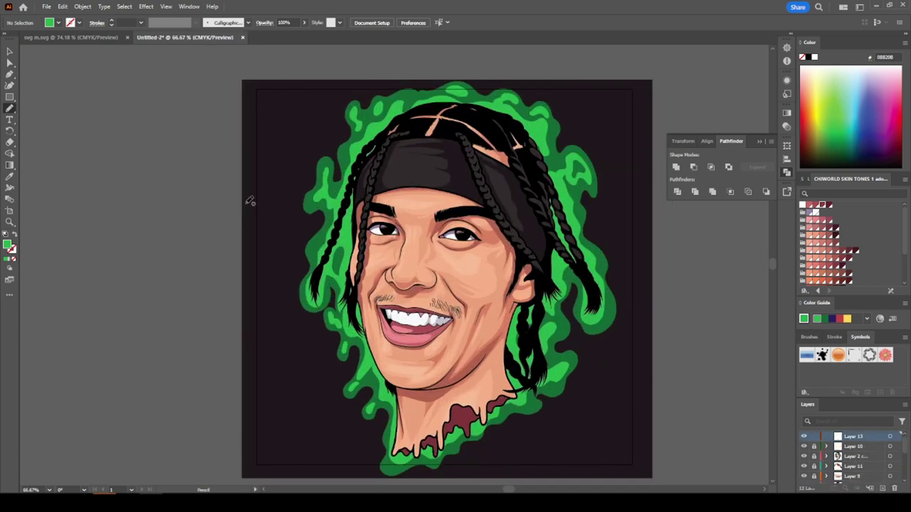
Add the artist's handle as text and move it beside the neck at lower right.
{"action": "key", "text": "t"}
{"action": "left_click", "coordinate": [274, 146]}
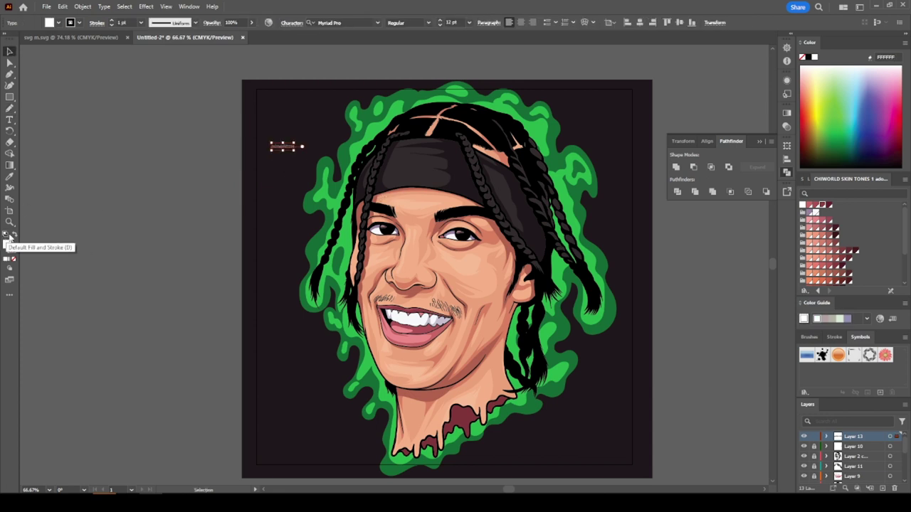
{"action": "mouse_move", "coordinate": [205, 169]}
{"action": "left_mouse_down"}
{"action": "mouse_move", "coordinate": [523, 433]}
{"action": "mouse_move", "coordinate": [580, 422]}
{"action": "left_mouse_up"}
{"action": "key", "text": "Delete"}
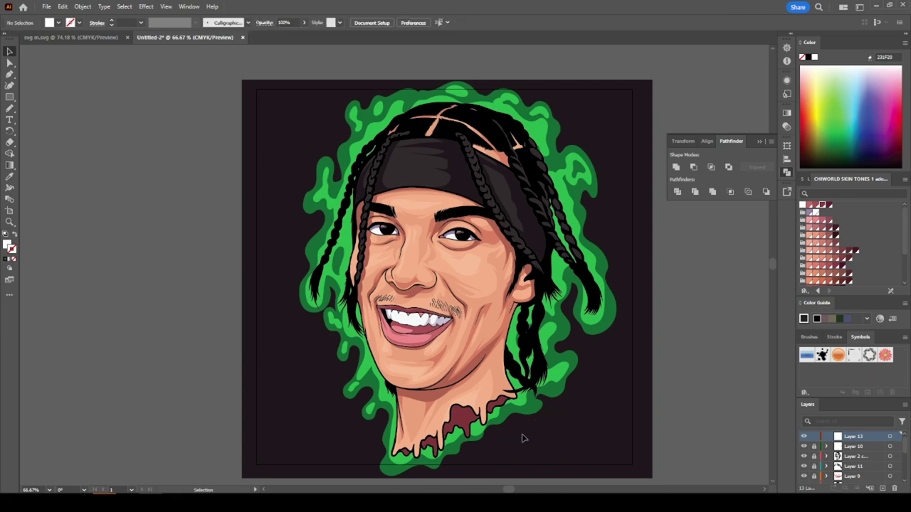
{"action": "key", "text": "t"}
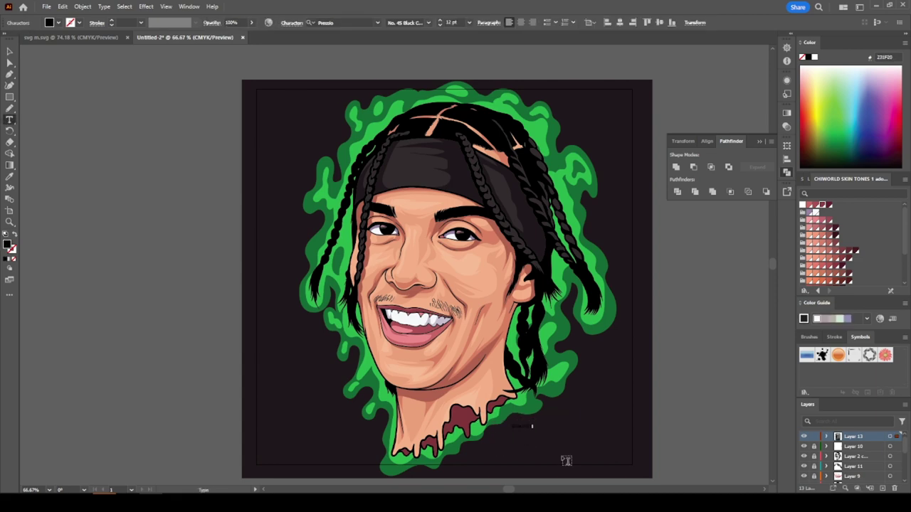
{"action": "key", "text": "v"}
Restore and enlarge the watermark text, fade it to 52% opacity, then deselect.
{"action": "key", "text": "ctrl+z"}
{"action": "mouse_move", "coordinate": [602, 406]}
{"action": "left_mouse_down"}
{"action": "mouse_move", "coordinate": [591, 404]}
{"action": "mouse_move", "coordinate": [578, 420]}
{"action": "left_mouse_up"}
{"action": "left_click_drag", "start_coordinate": [251, 22], "coordinate": [231, 39]}
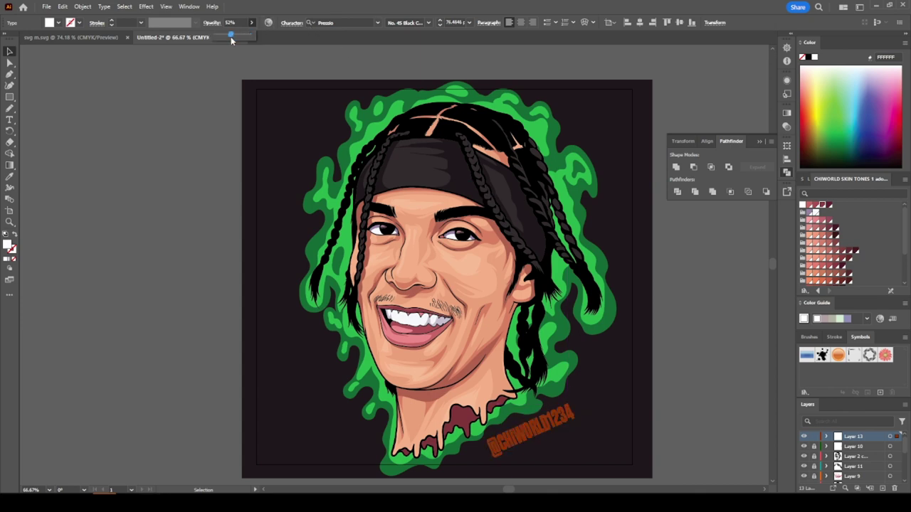
{"action": "left_click", "coordinate": [267, 253]}
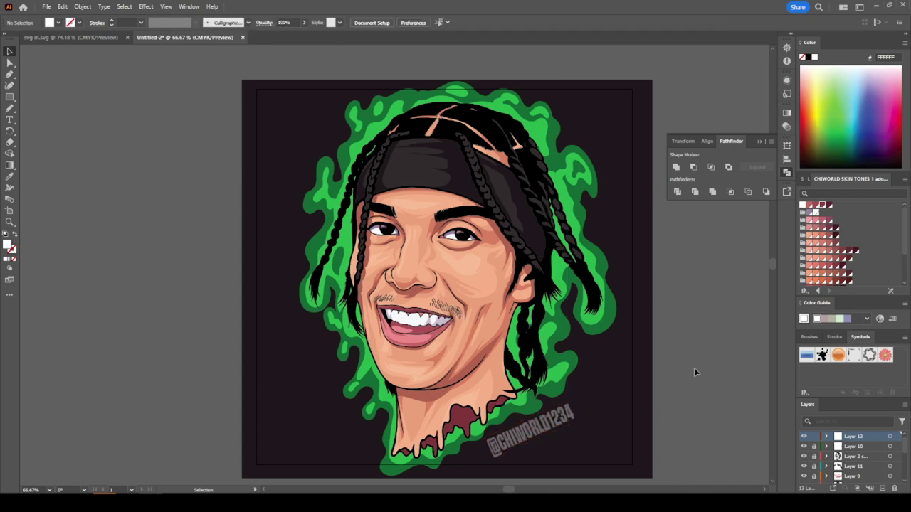